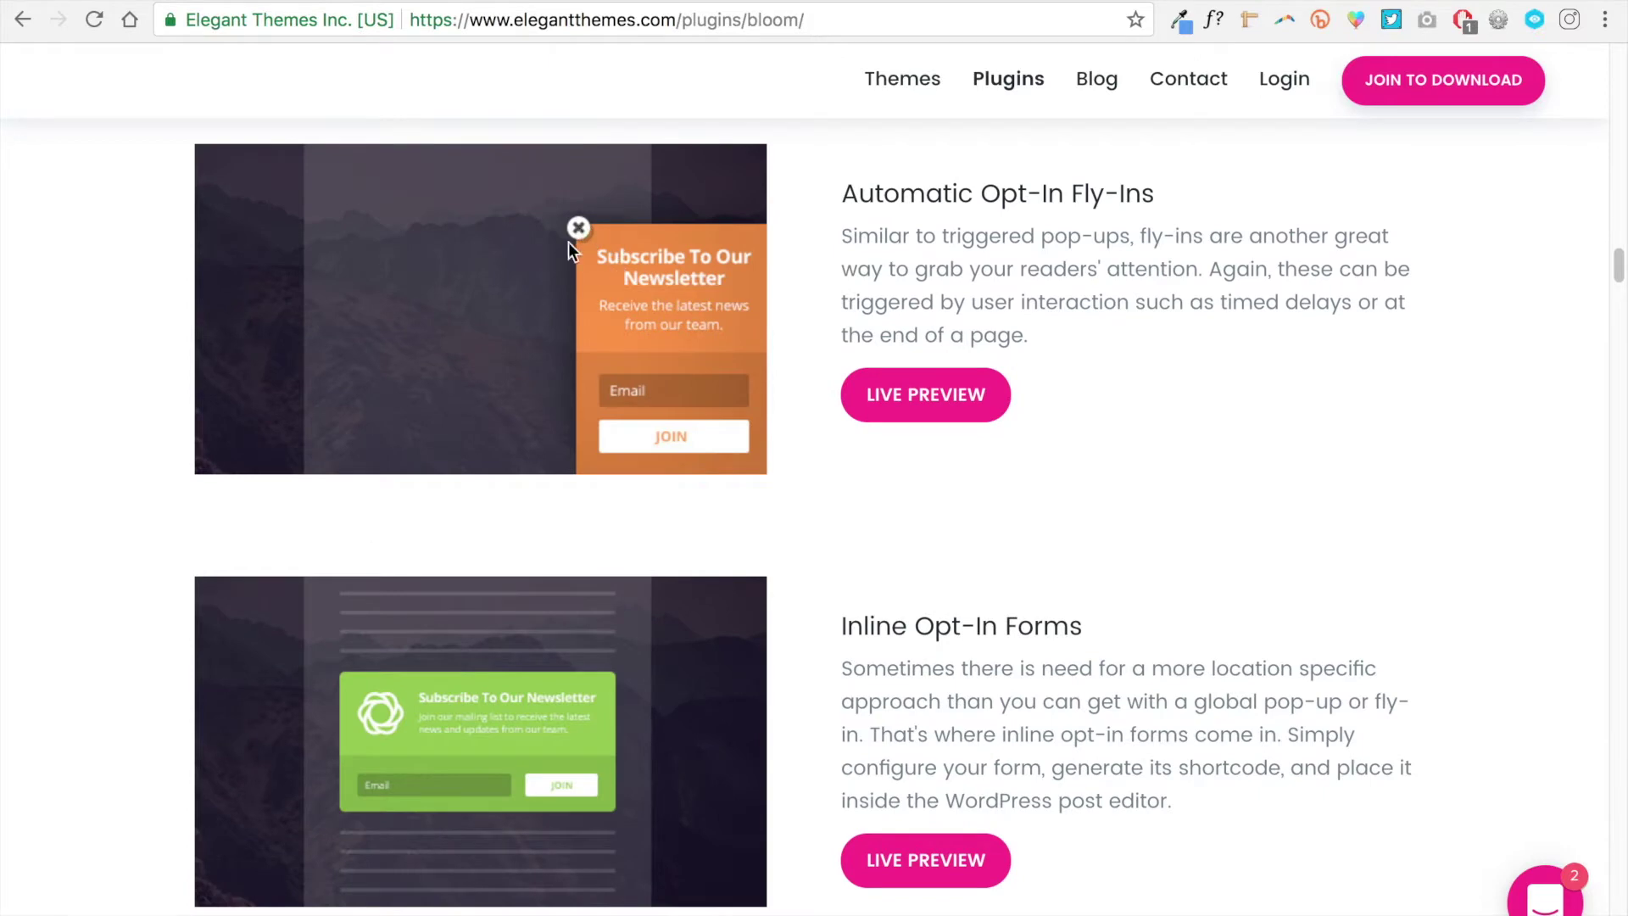
# Step: Review the opt-in form types and display triggers described on the Bloom plugin page
pyautogui.scroll(-1, 688, 551)
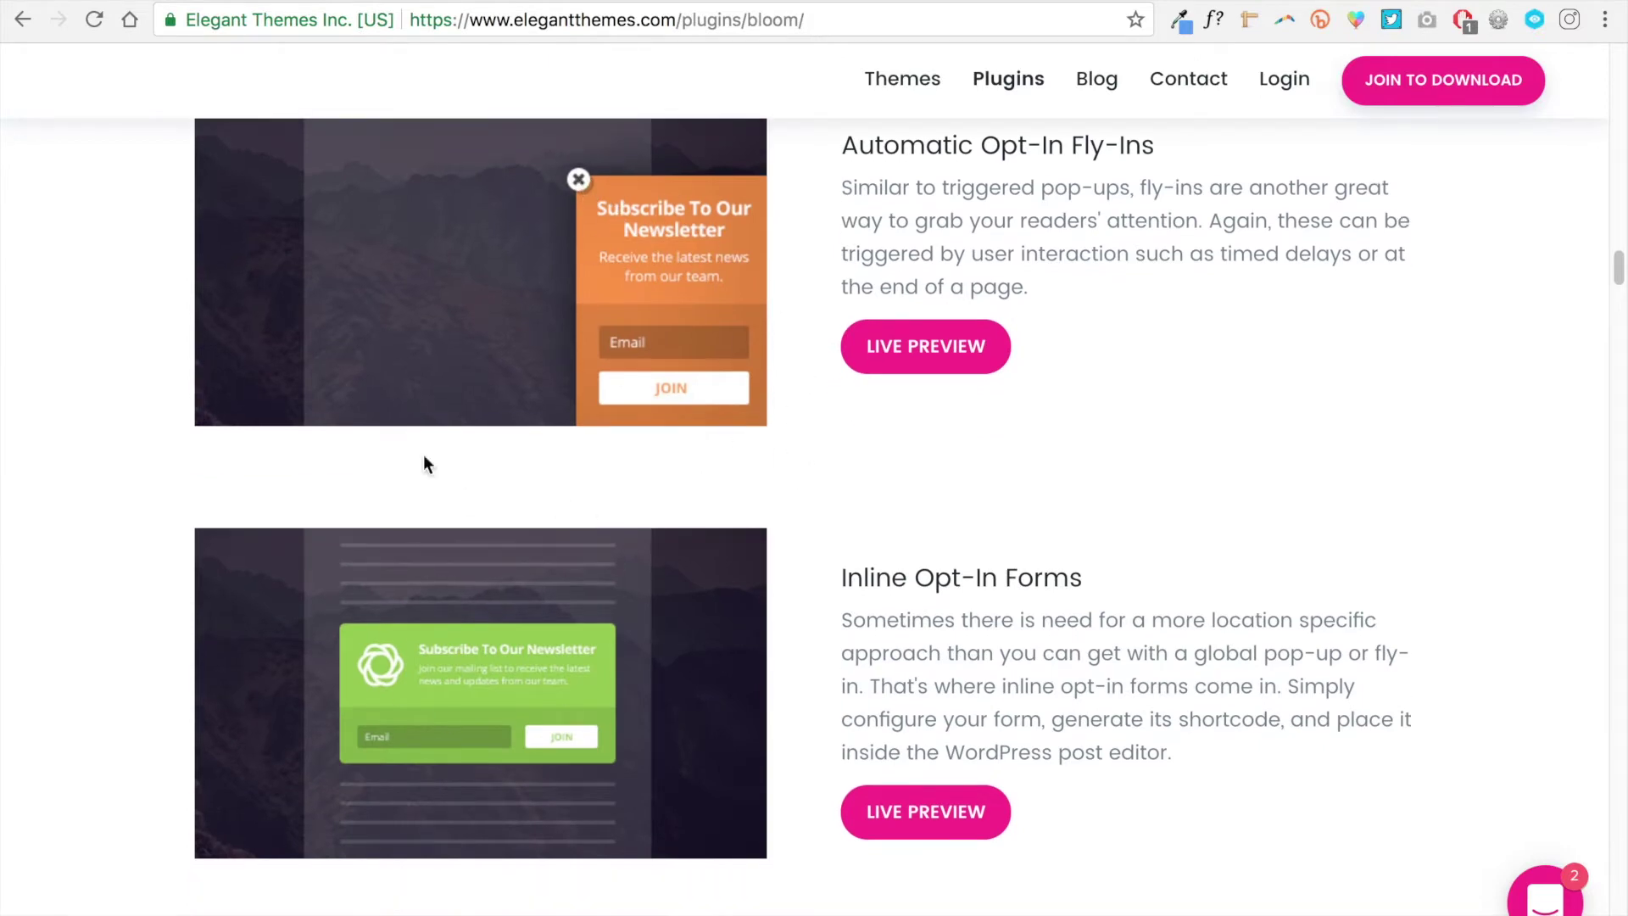
pyautogui.scroll(-5, 469, 653)
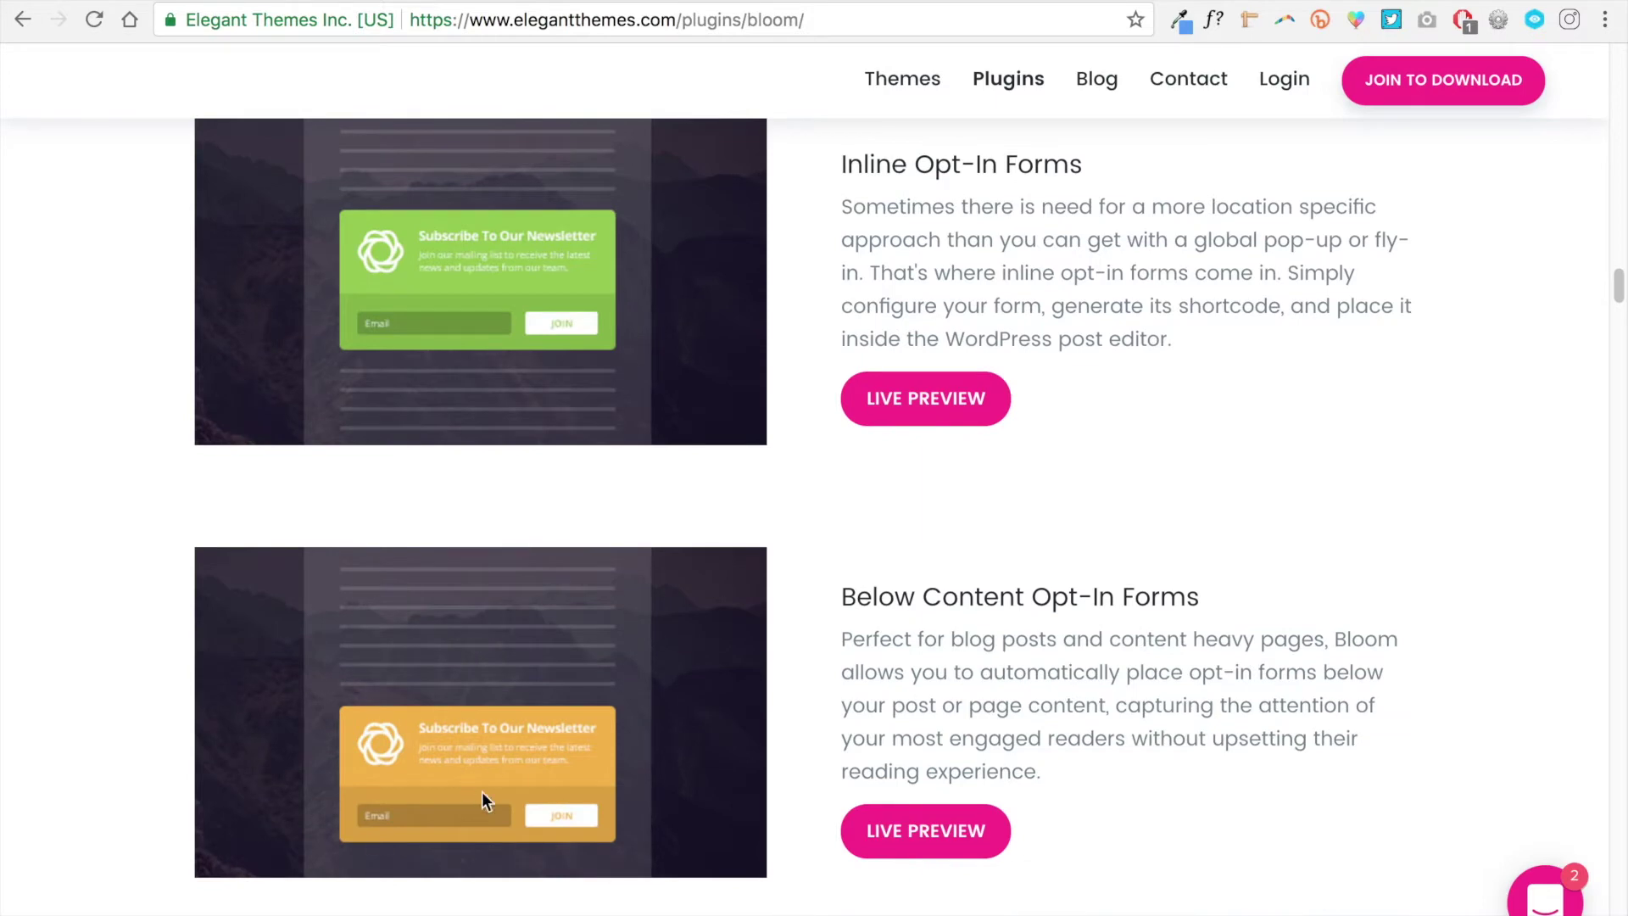
pyautogui.scroll(-5, 583, 709)
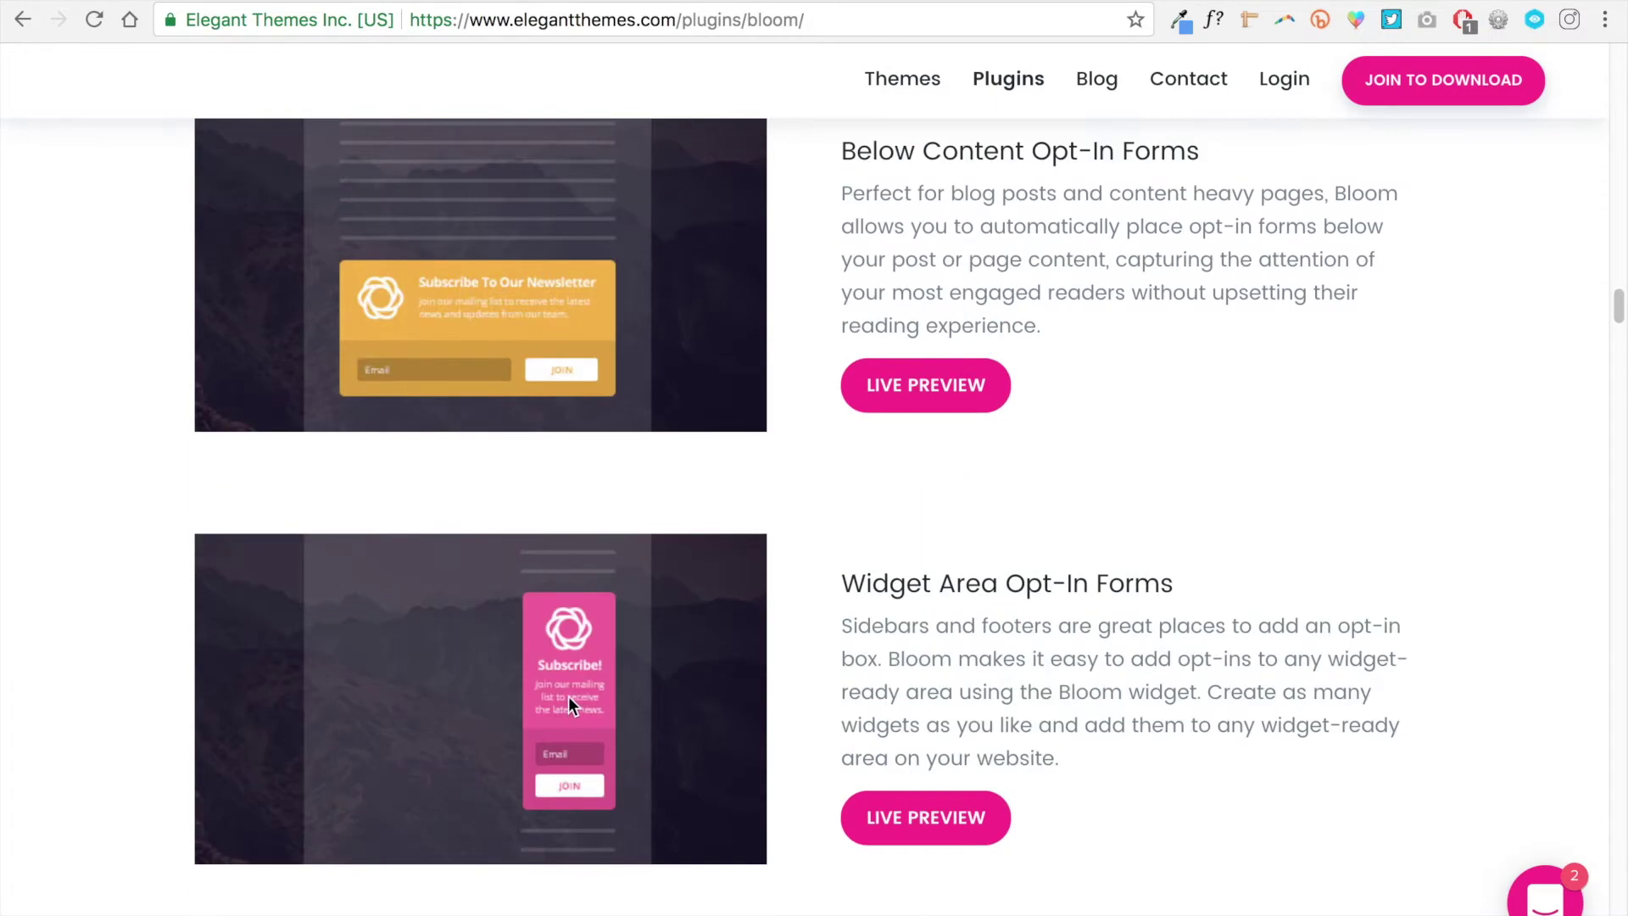
pyautogui.scroll(-1, 487, 356)
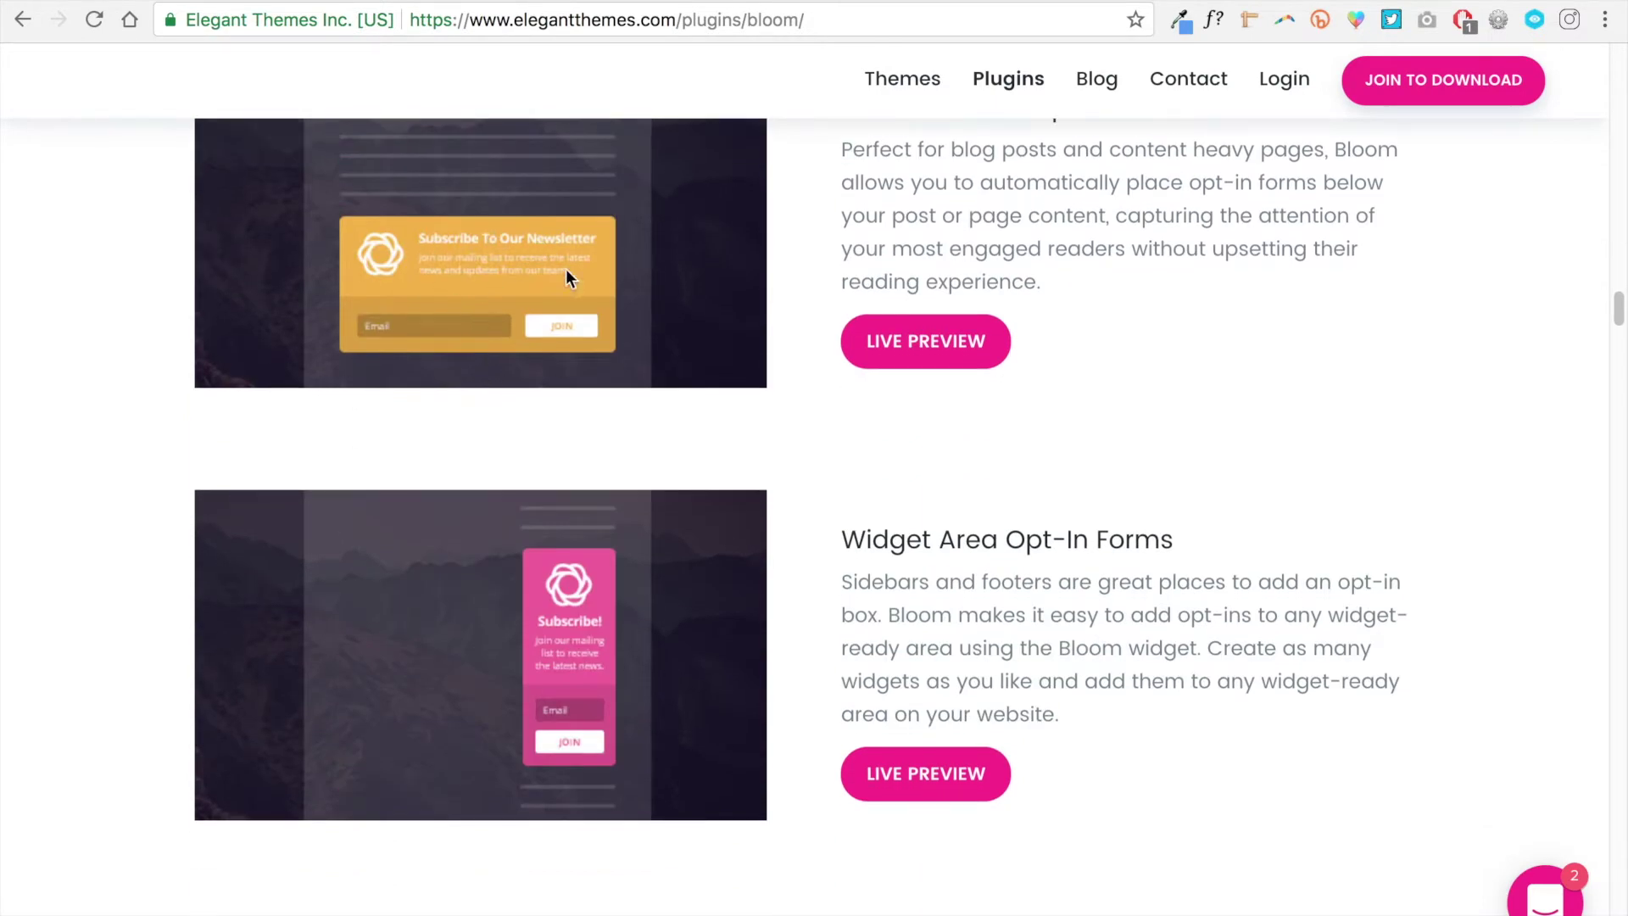
pyautogui.scroll(-2, 543, 250)
pyautogui.scroll(-5, 582, 455)
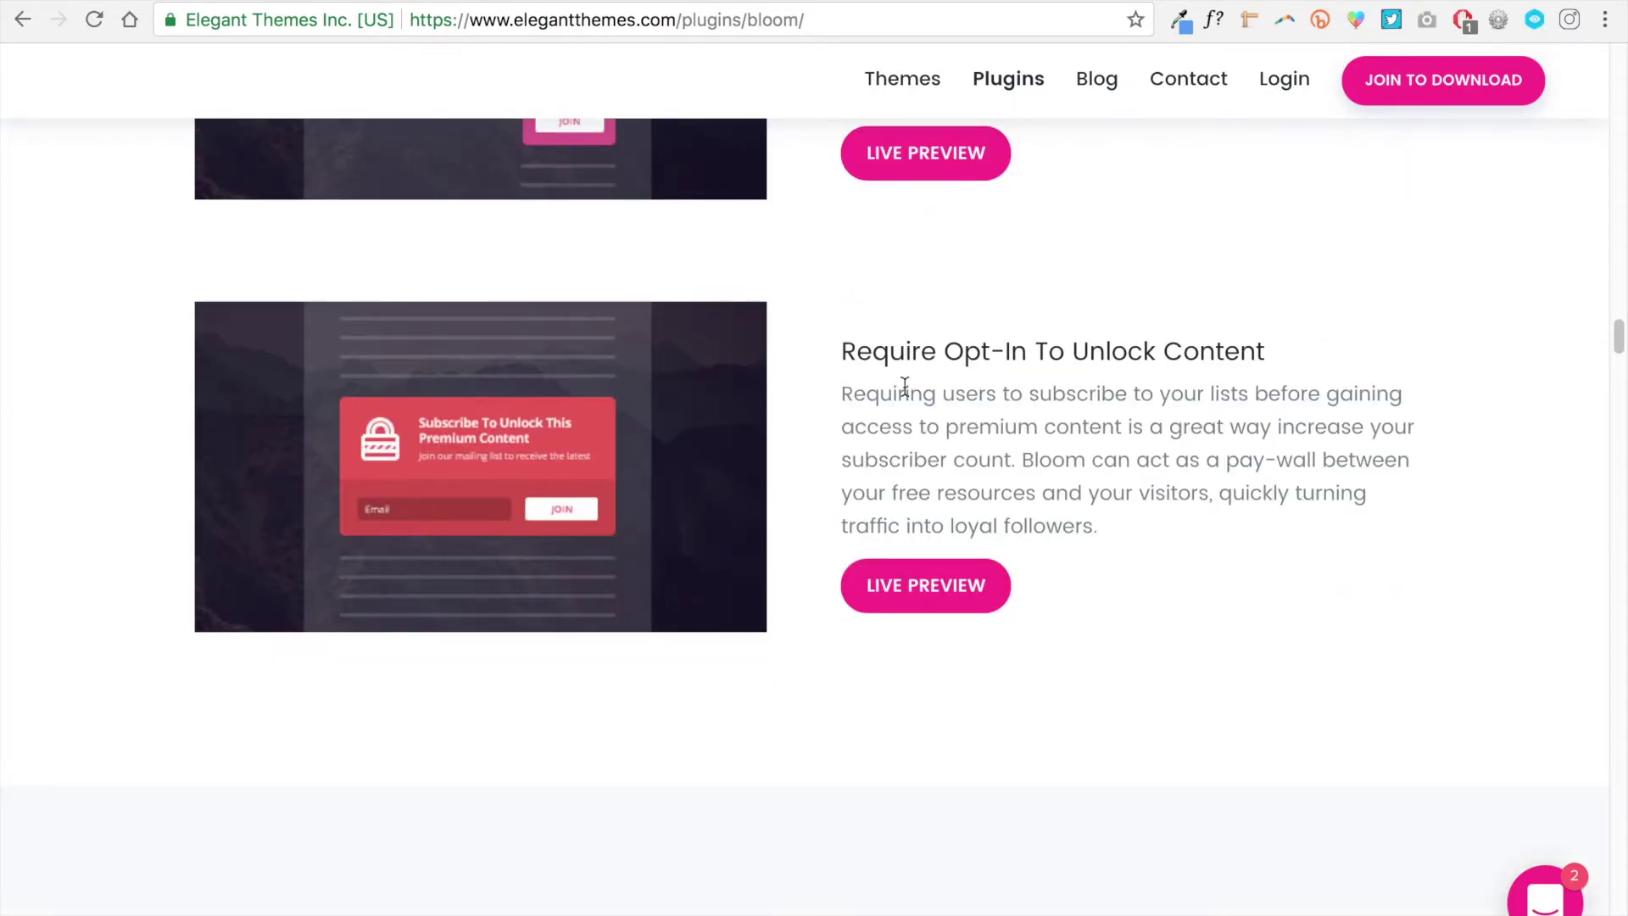
pyautogui.scroll(-14, 862, 421)
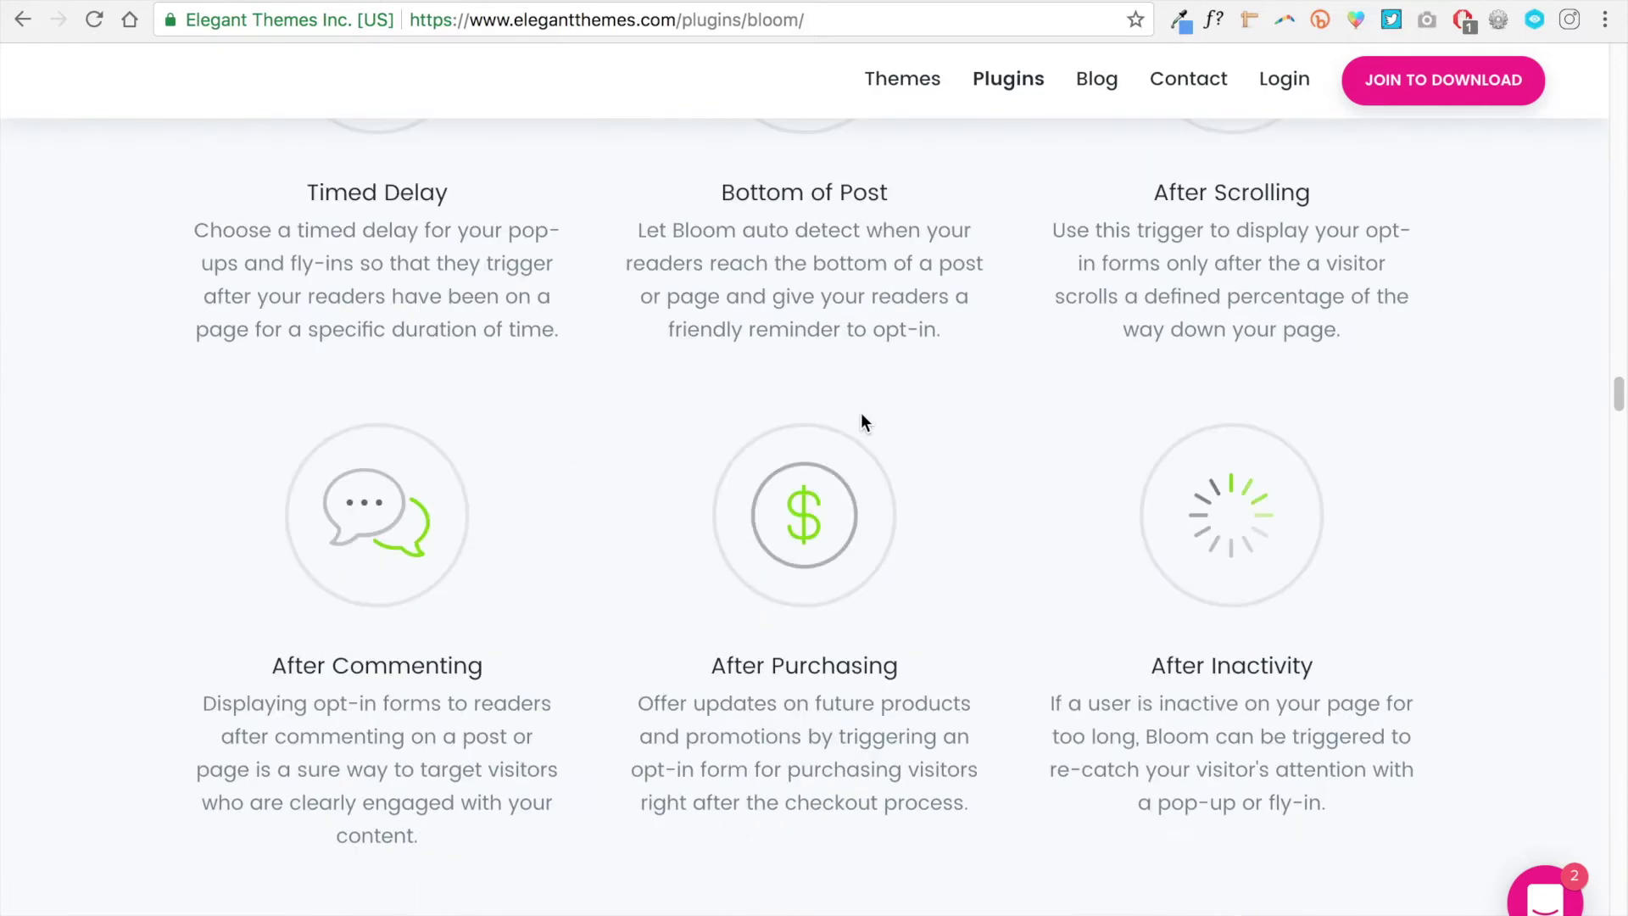
pyautogui.scroll(-6, 710, 468)
pyautogui.scroll(8, 710, 468)
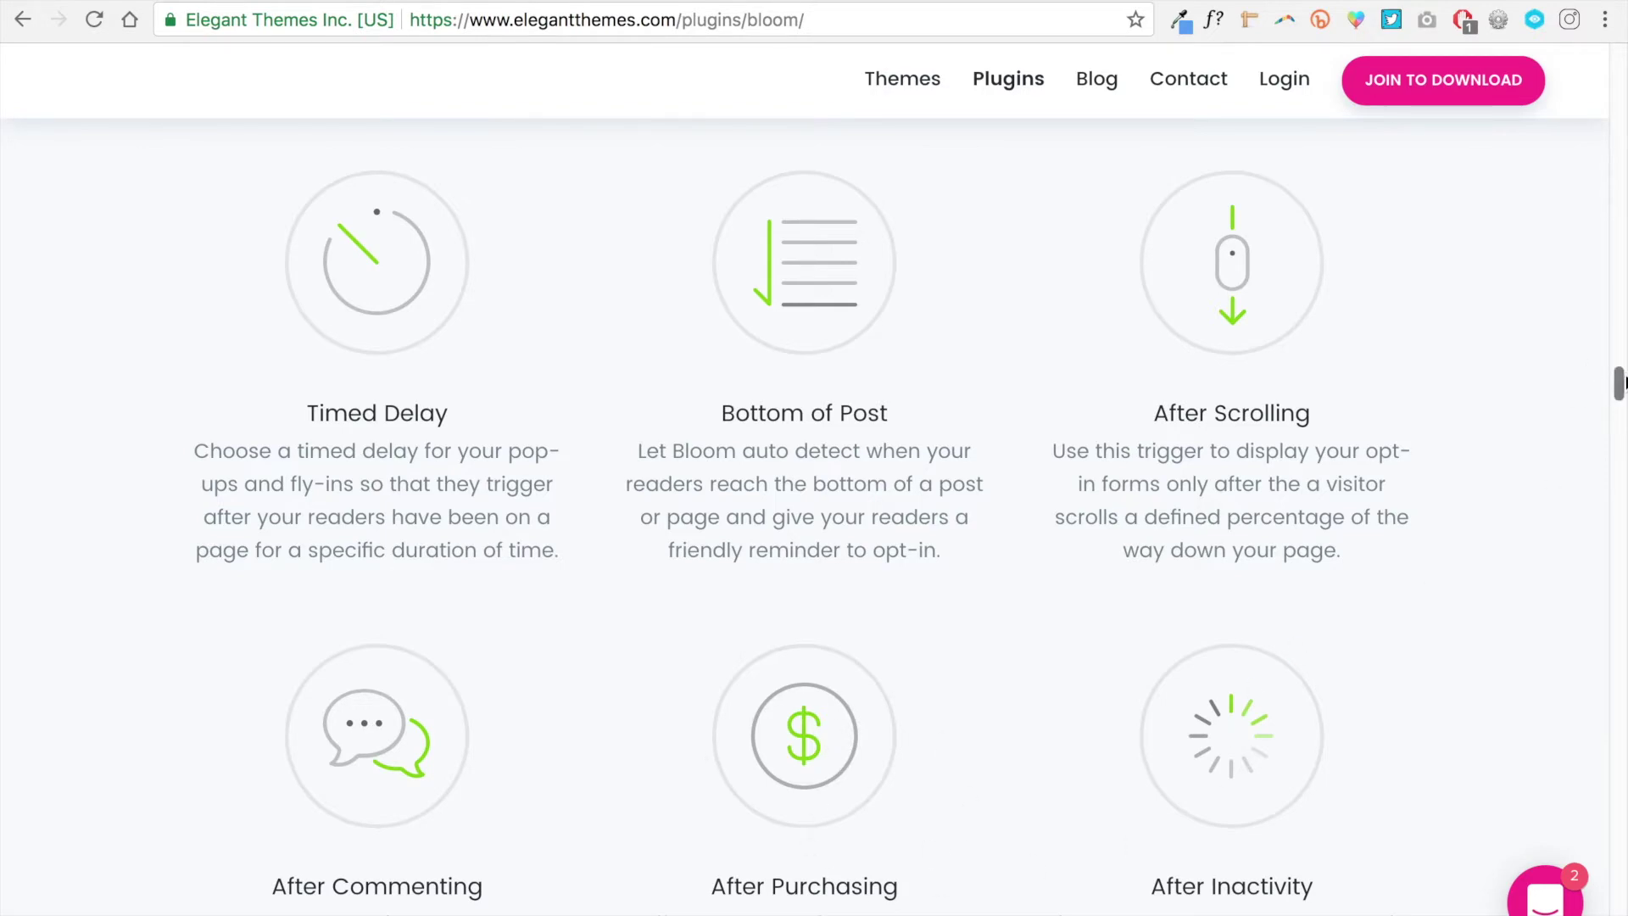
pyautogui.scroll(-5, 1609, 388)
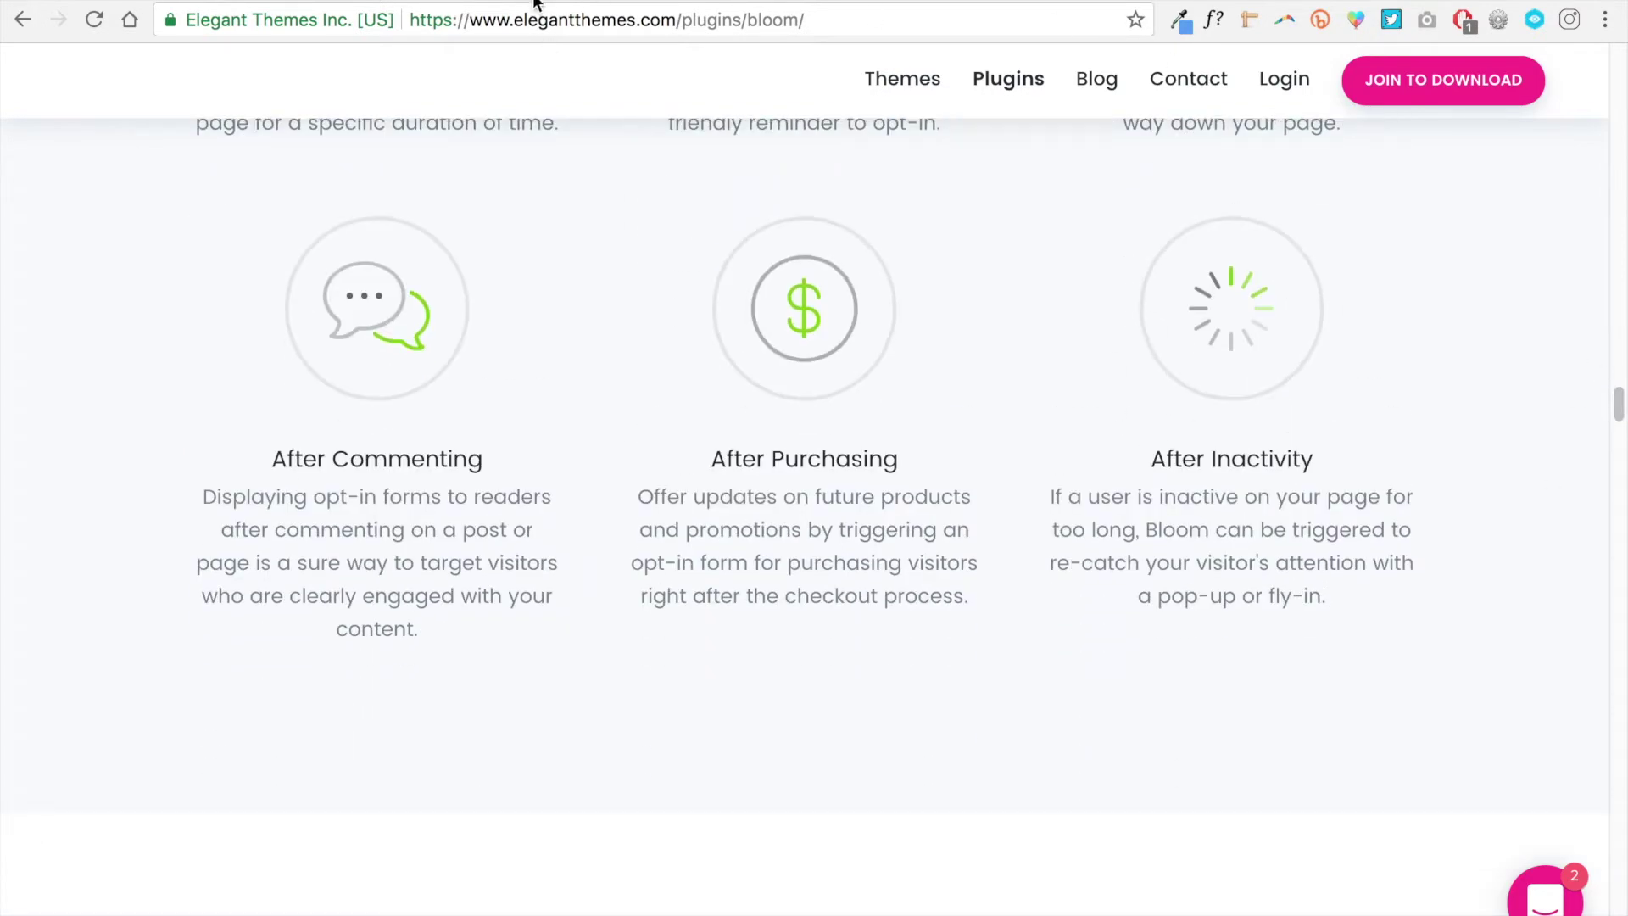
# Step: Switch to the maxcf.es post preview, dismiss the mail notification, and open the site's home page in a new tab
pyautogui.click(543, 1)
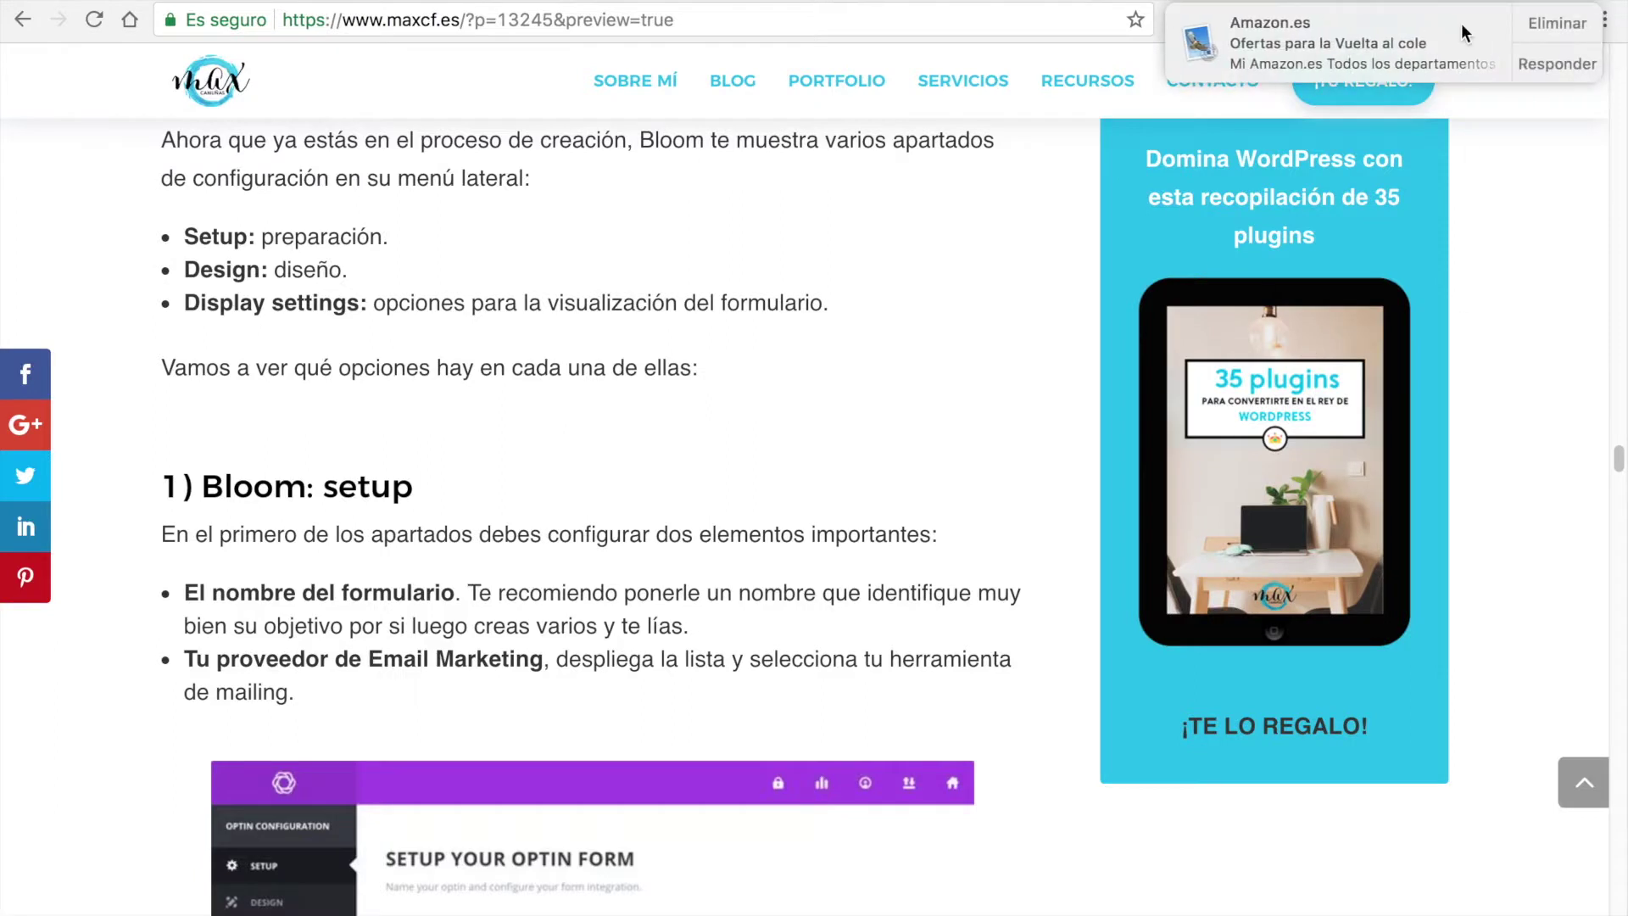
pyautogui.click(1560, 27)
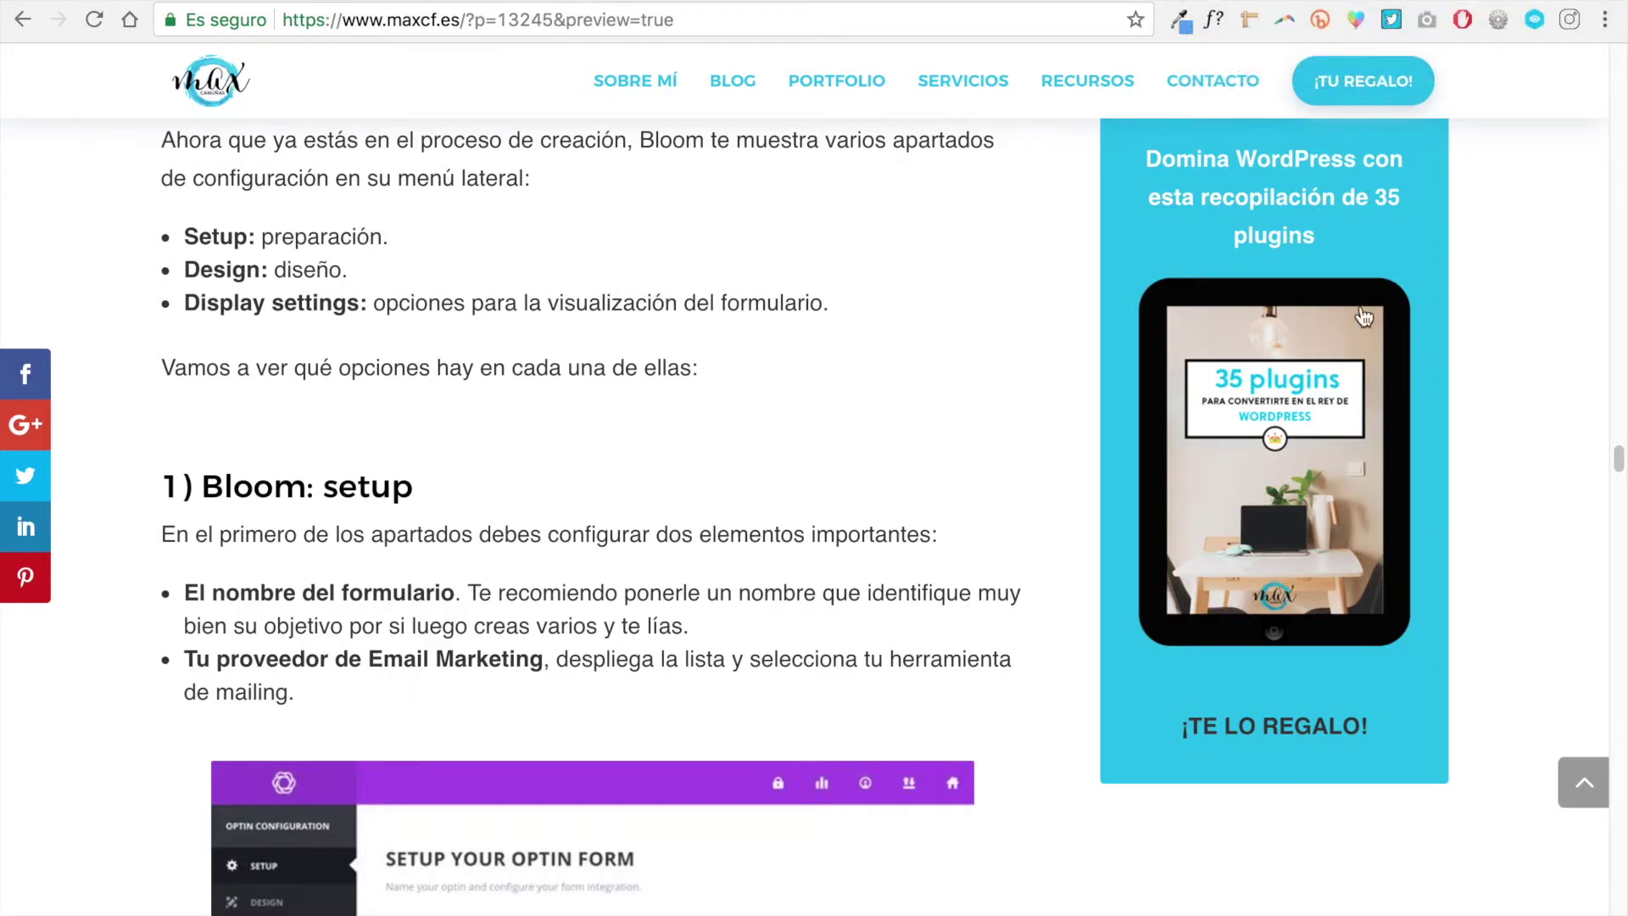
pyautogui.scroll(-2, 1403, 443)
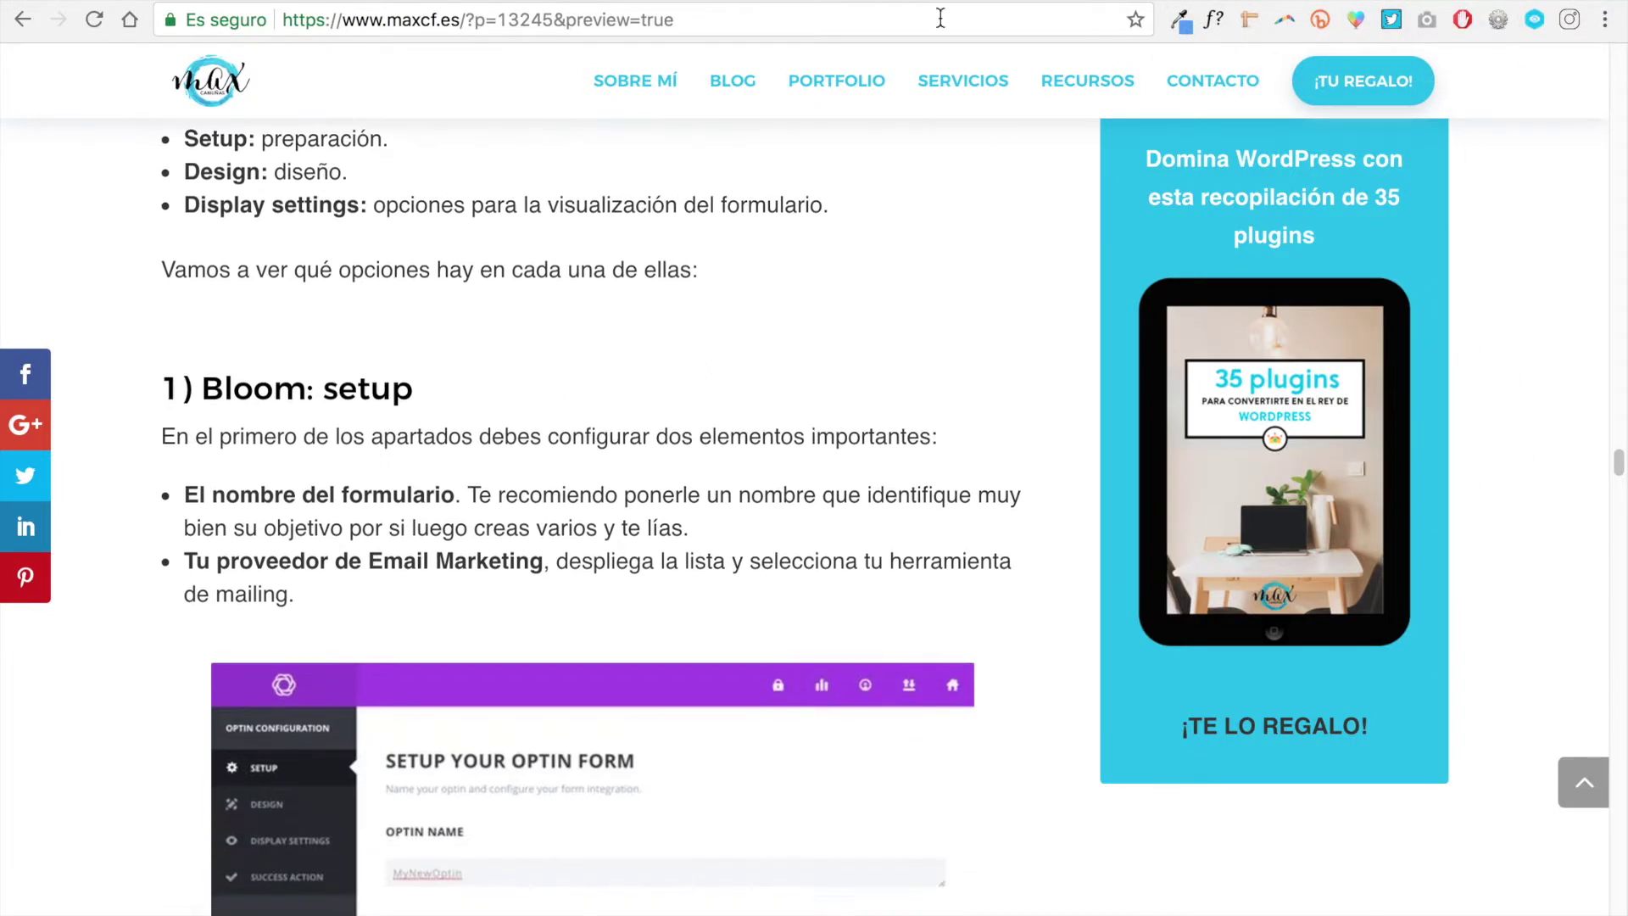
pyautogui.rightClick(257, 61)
pyautogui.click(255, 87)
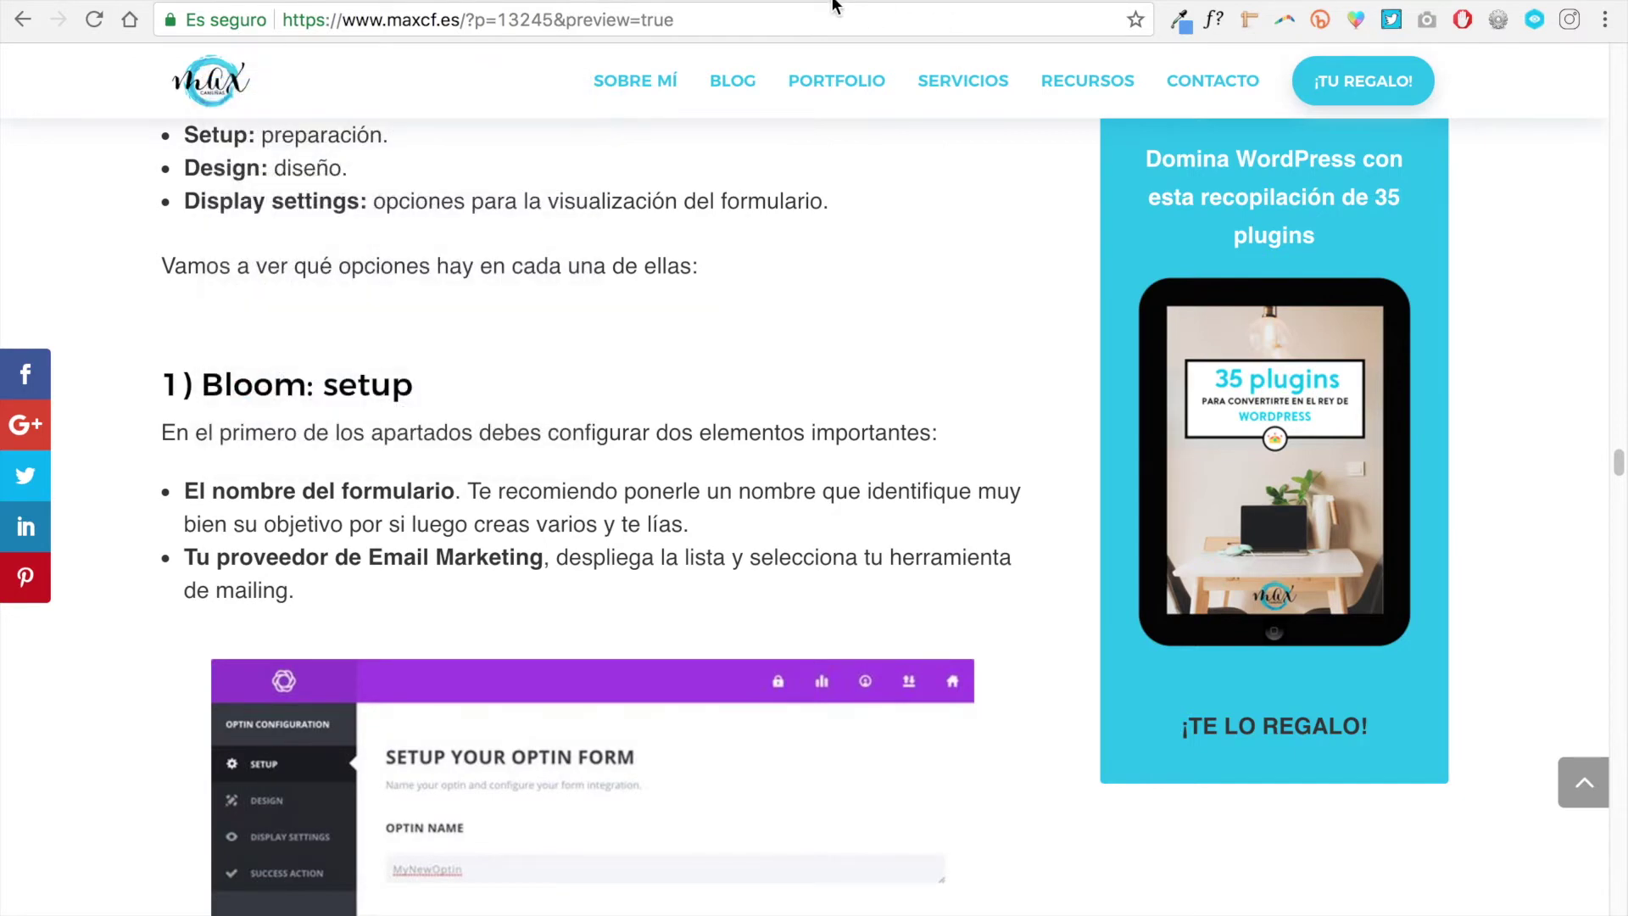
pyautogui.hotkey('ctrl', 'Tab')
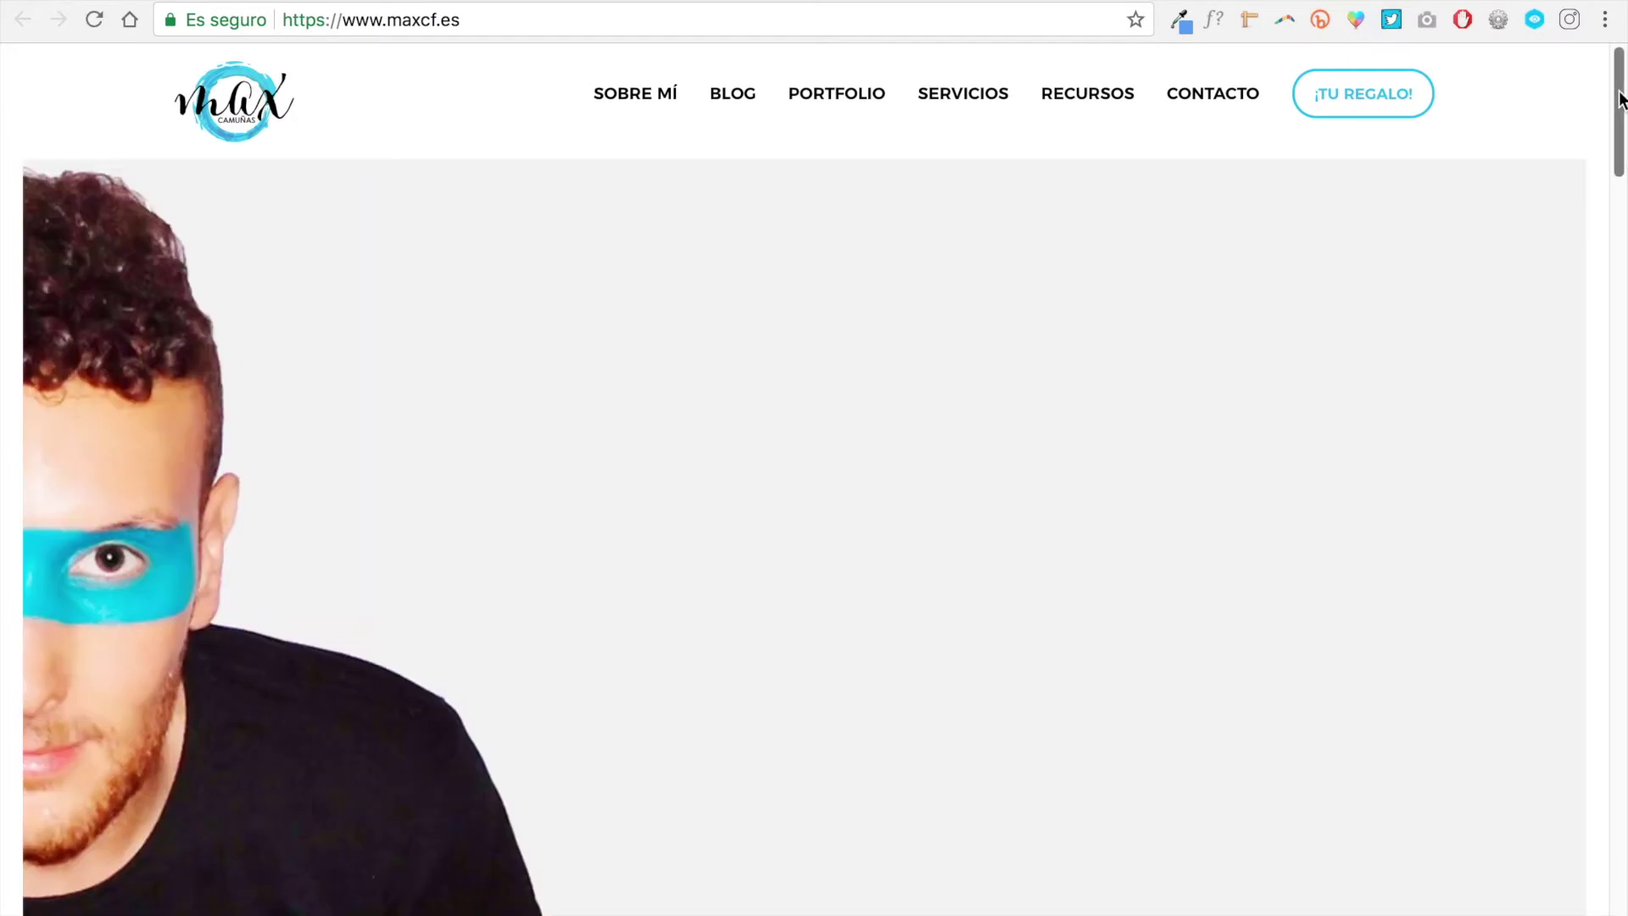
# Step: View the free "35 plugins" ebook opt-in pop-up near the end of the home page and close it
pyautogui.moveTo(1617, 108); pyautogui.dragTo(1623, 908)
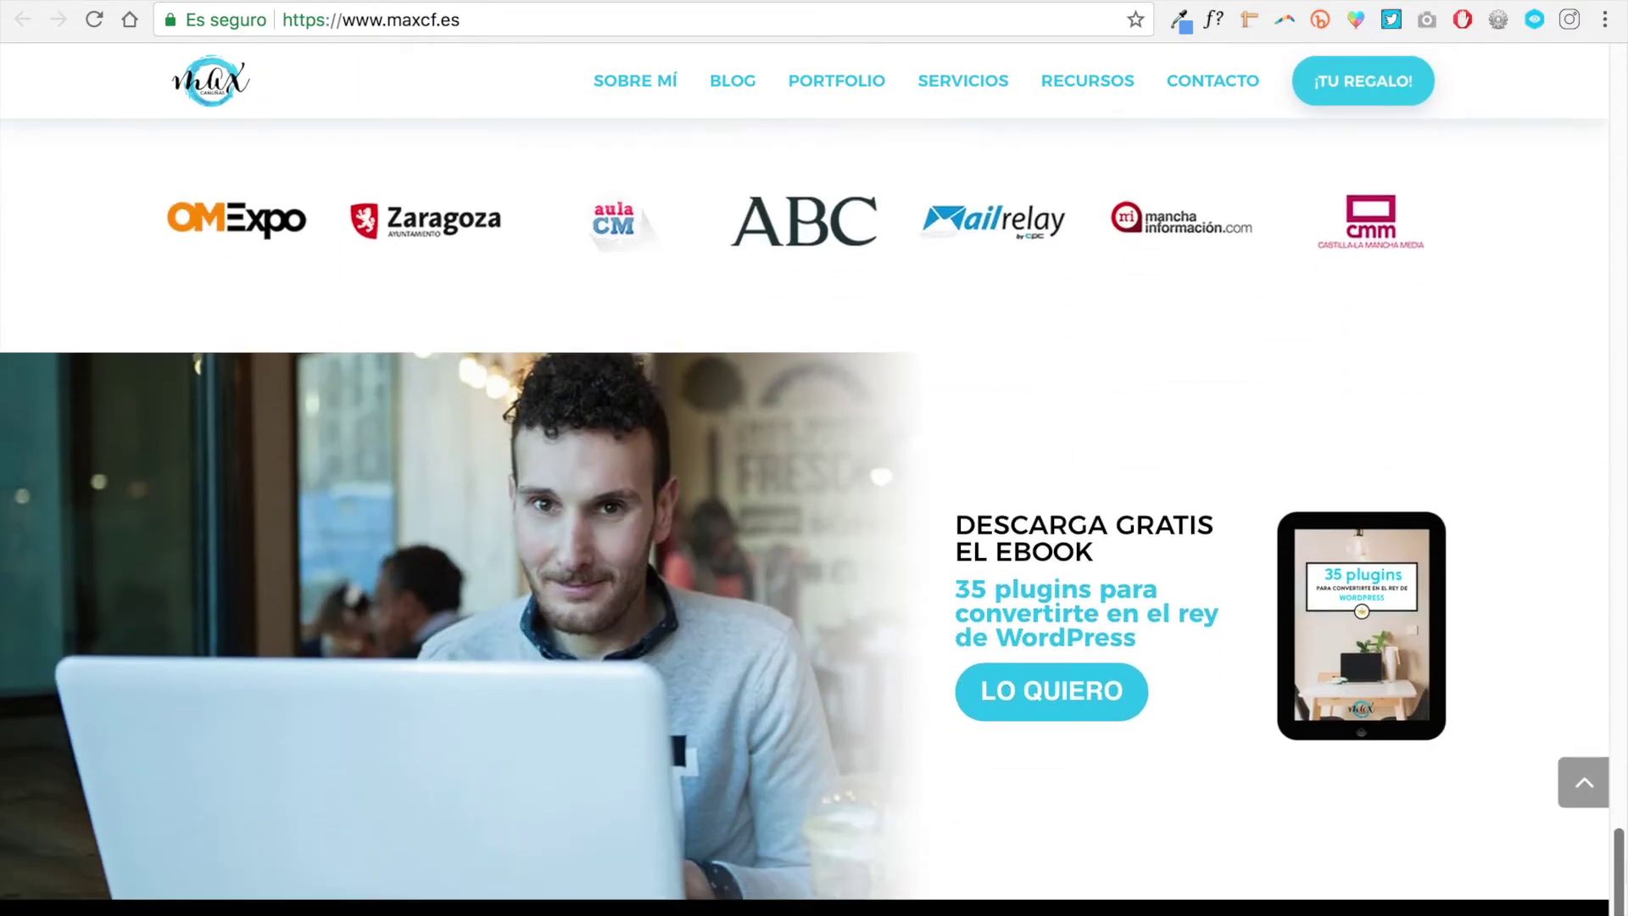
pyautogui.click(1080, 687)
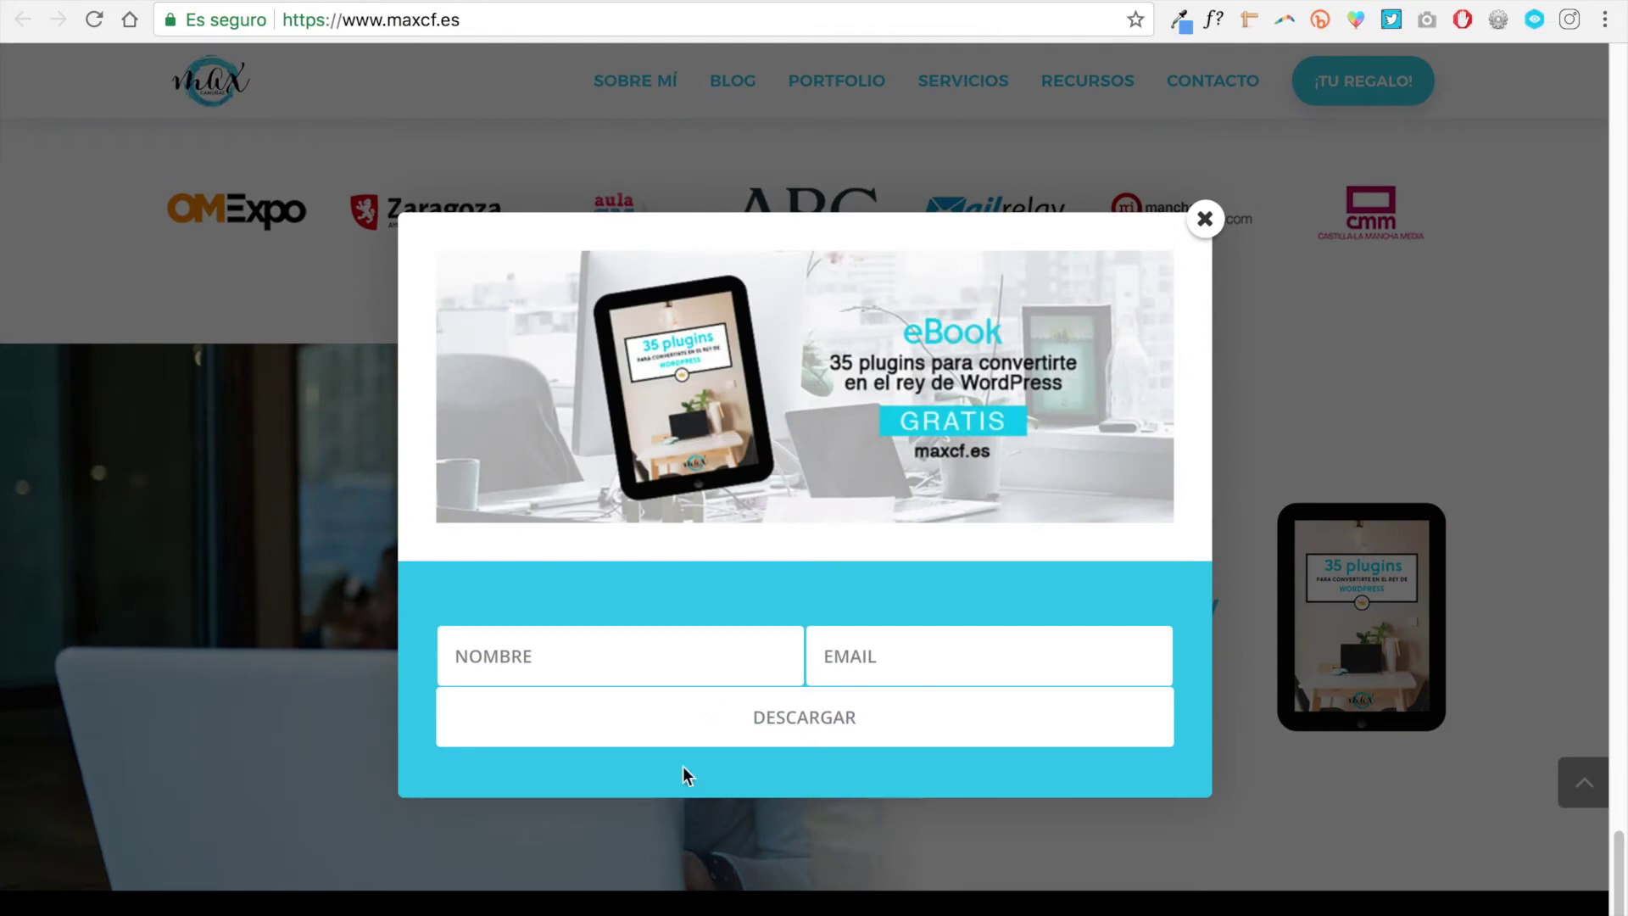
pyautogui.click(1205, 222)
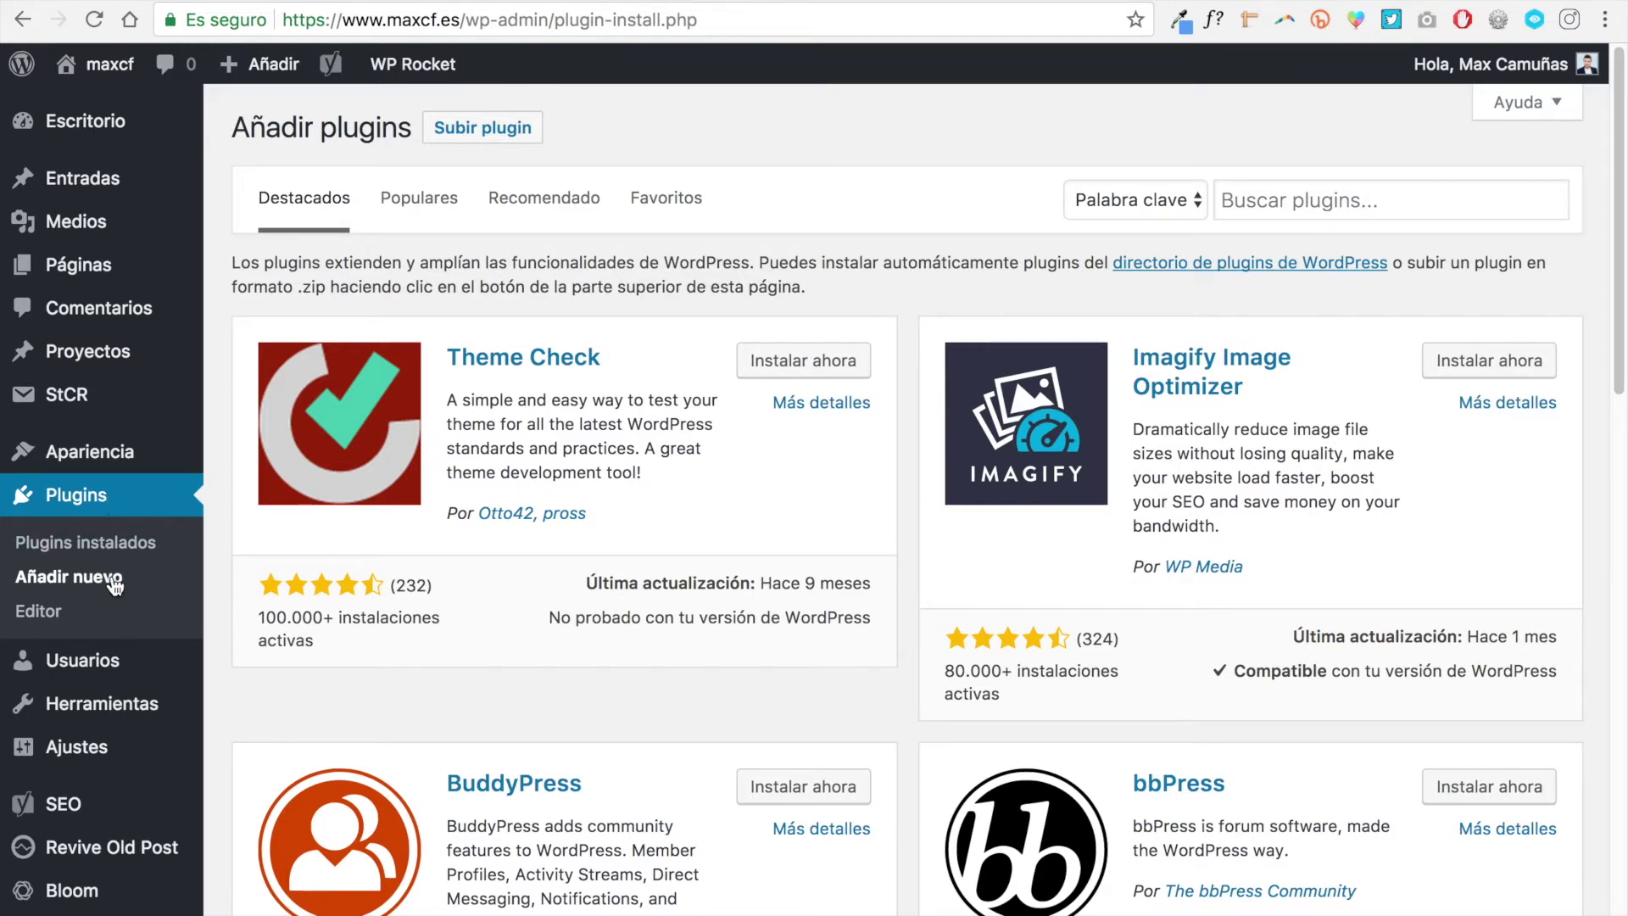
# Step: Open Bloom's optin forms in the WordPress admin and review the active and inactive optins
pyautogui.scroll(-3, 119, 814)
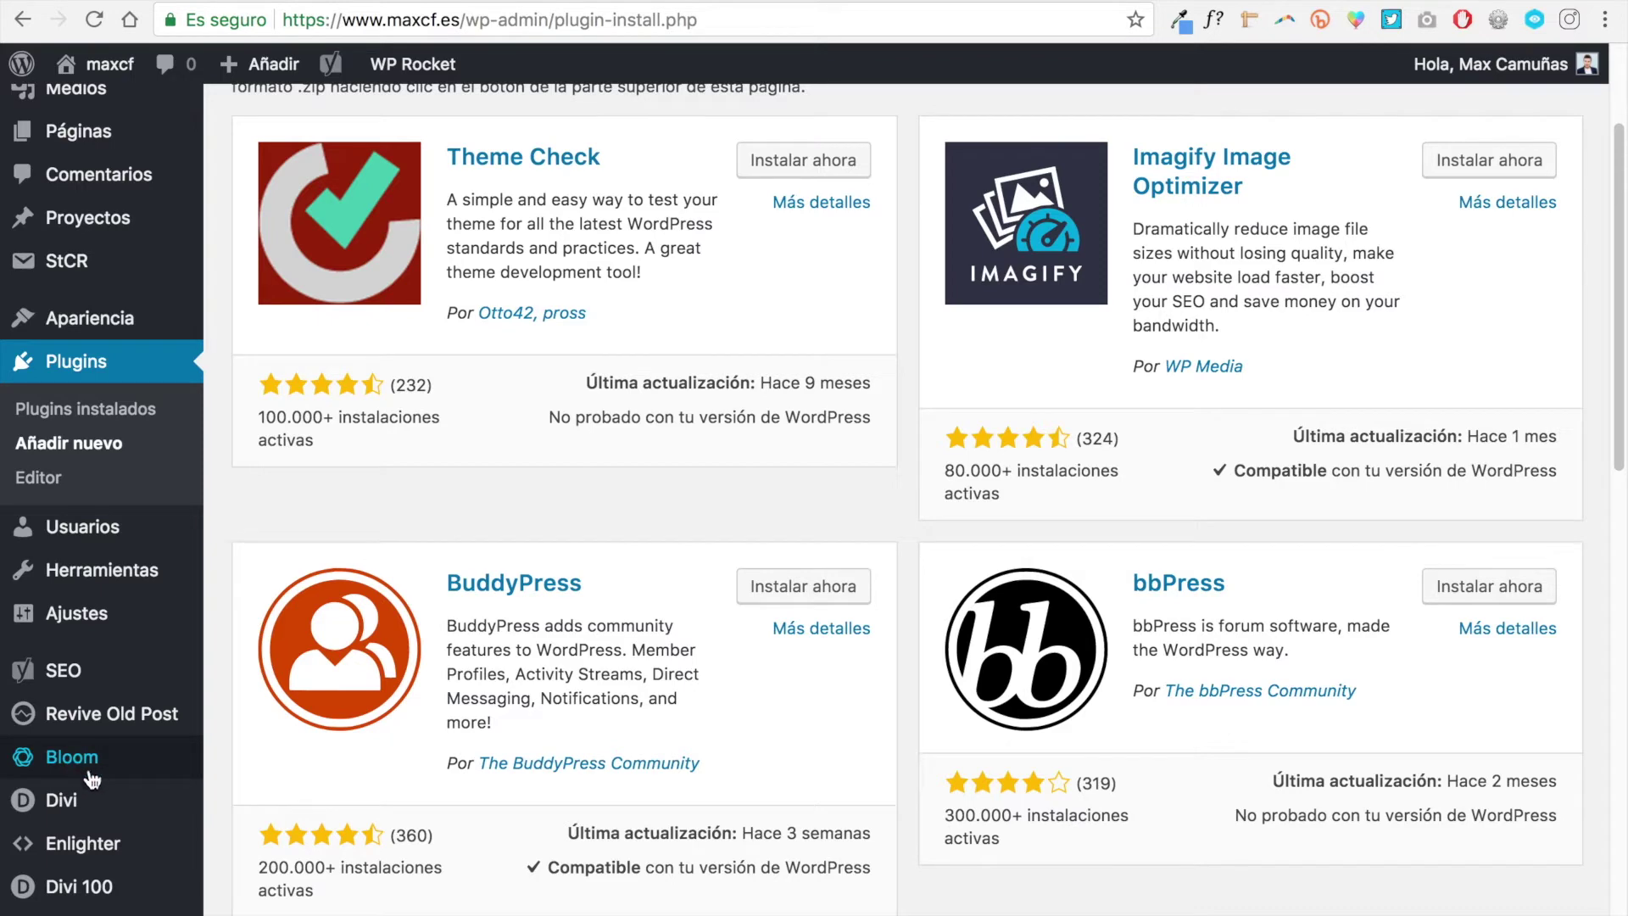
pyautogui.moveTo(91, 767)
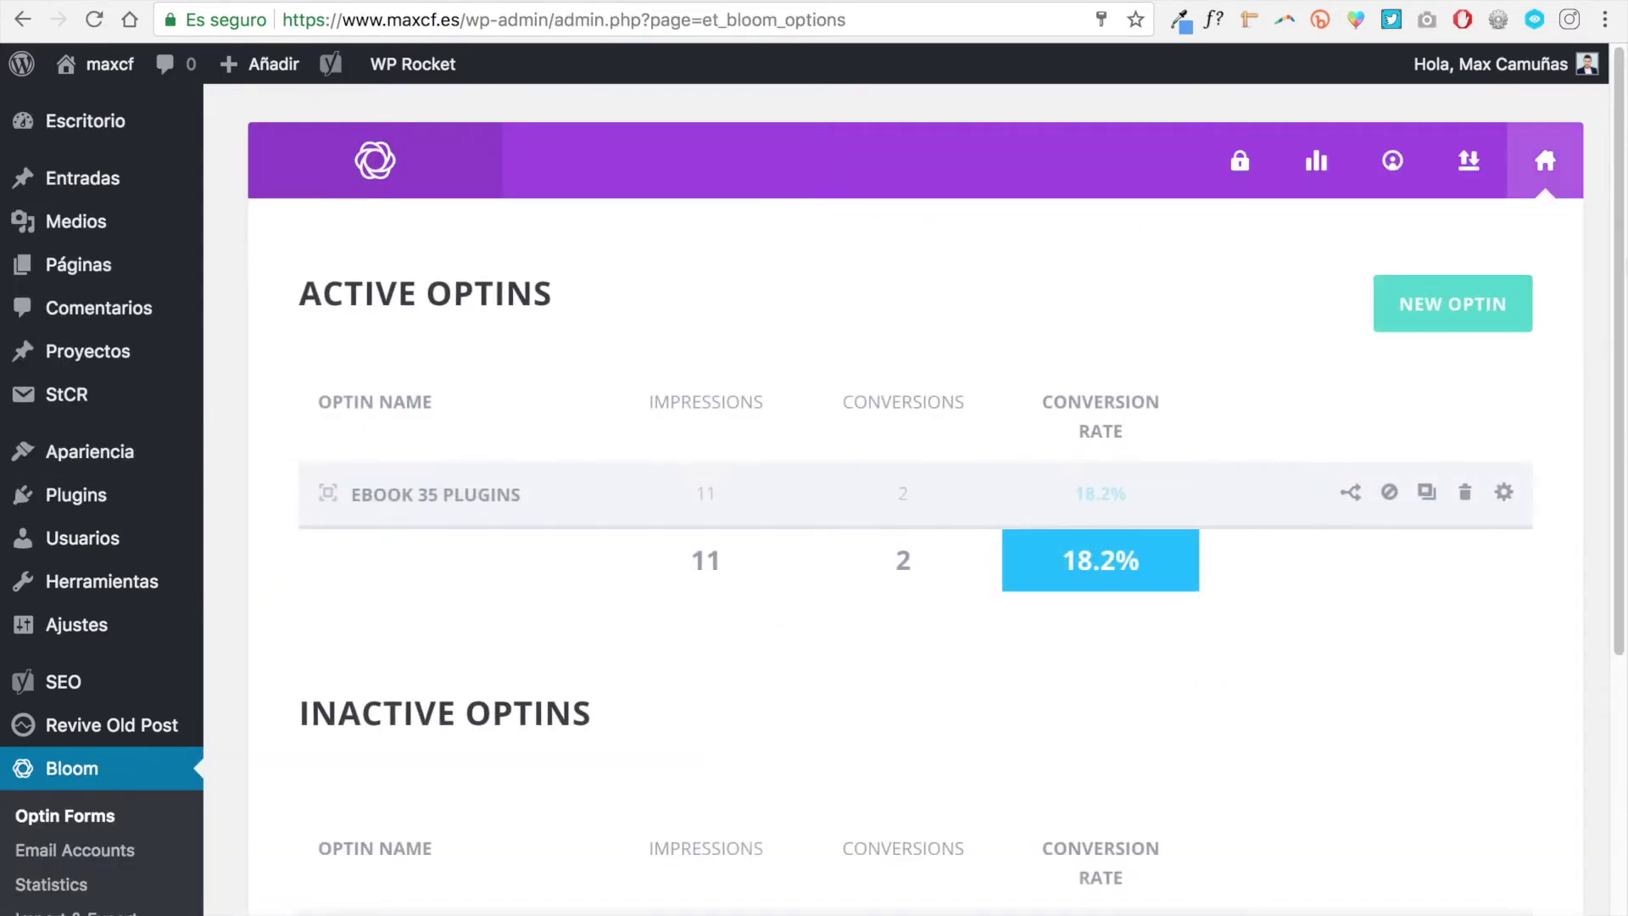
pyautogui.scroll(-3, 1607, 254)
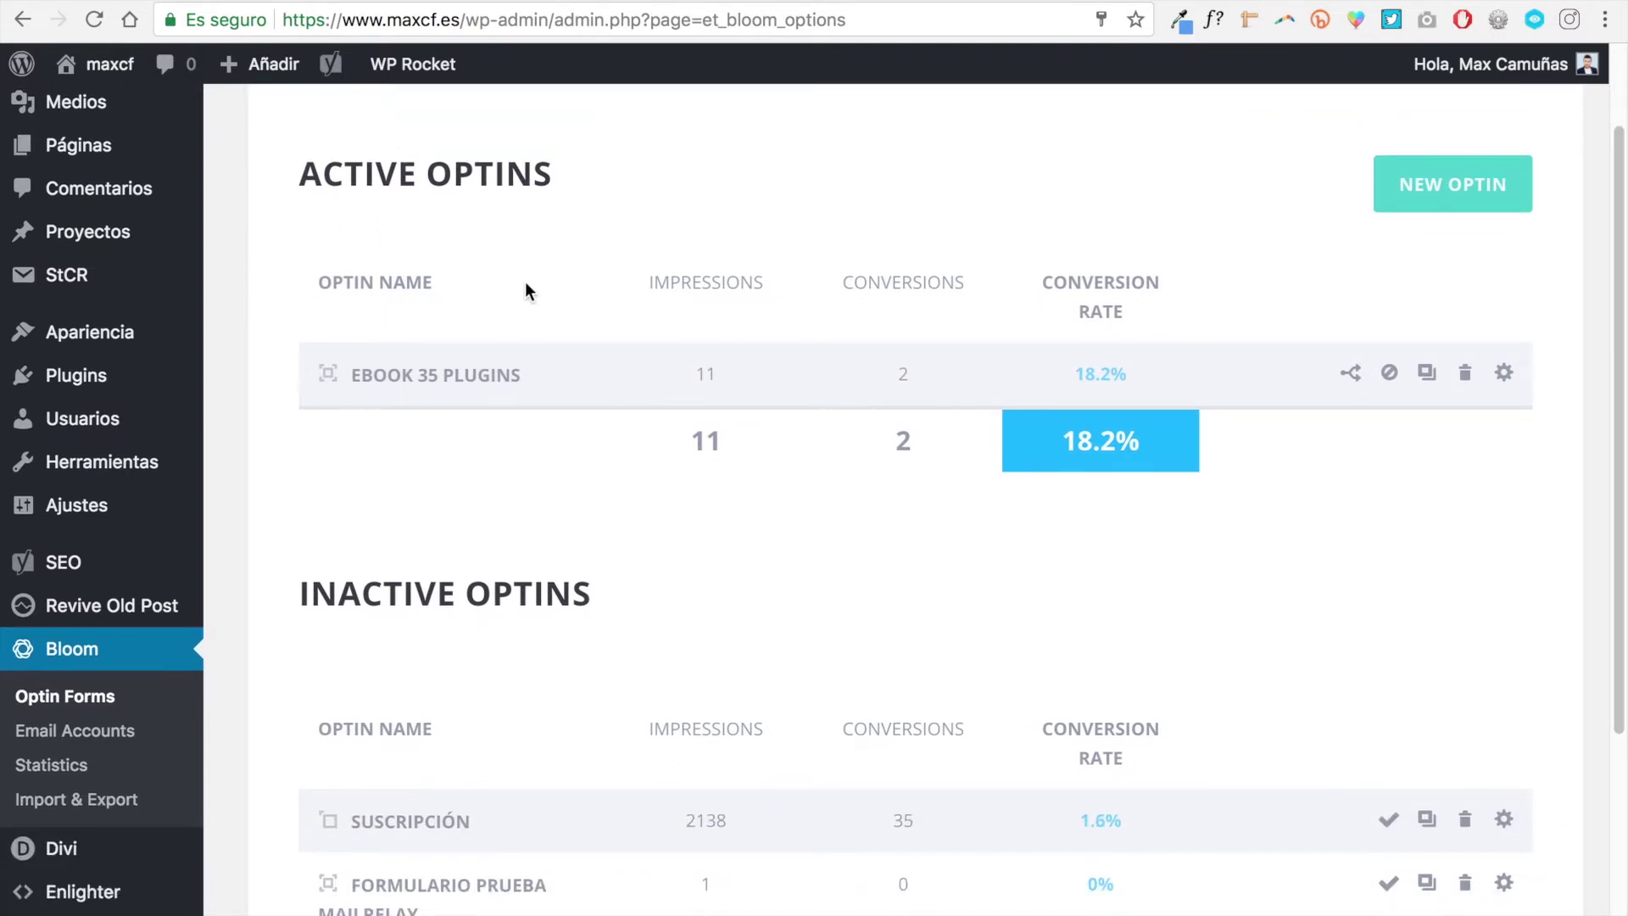
pyautogui.scroll(-1, 1622, 271)
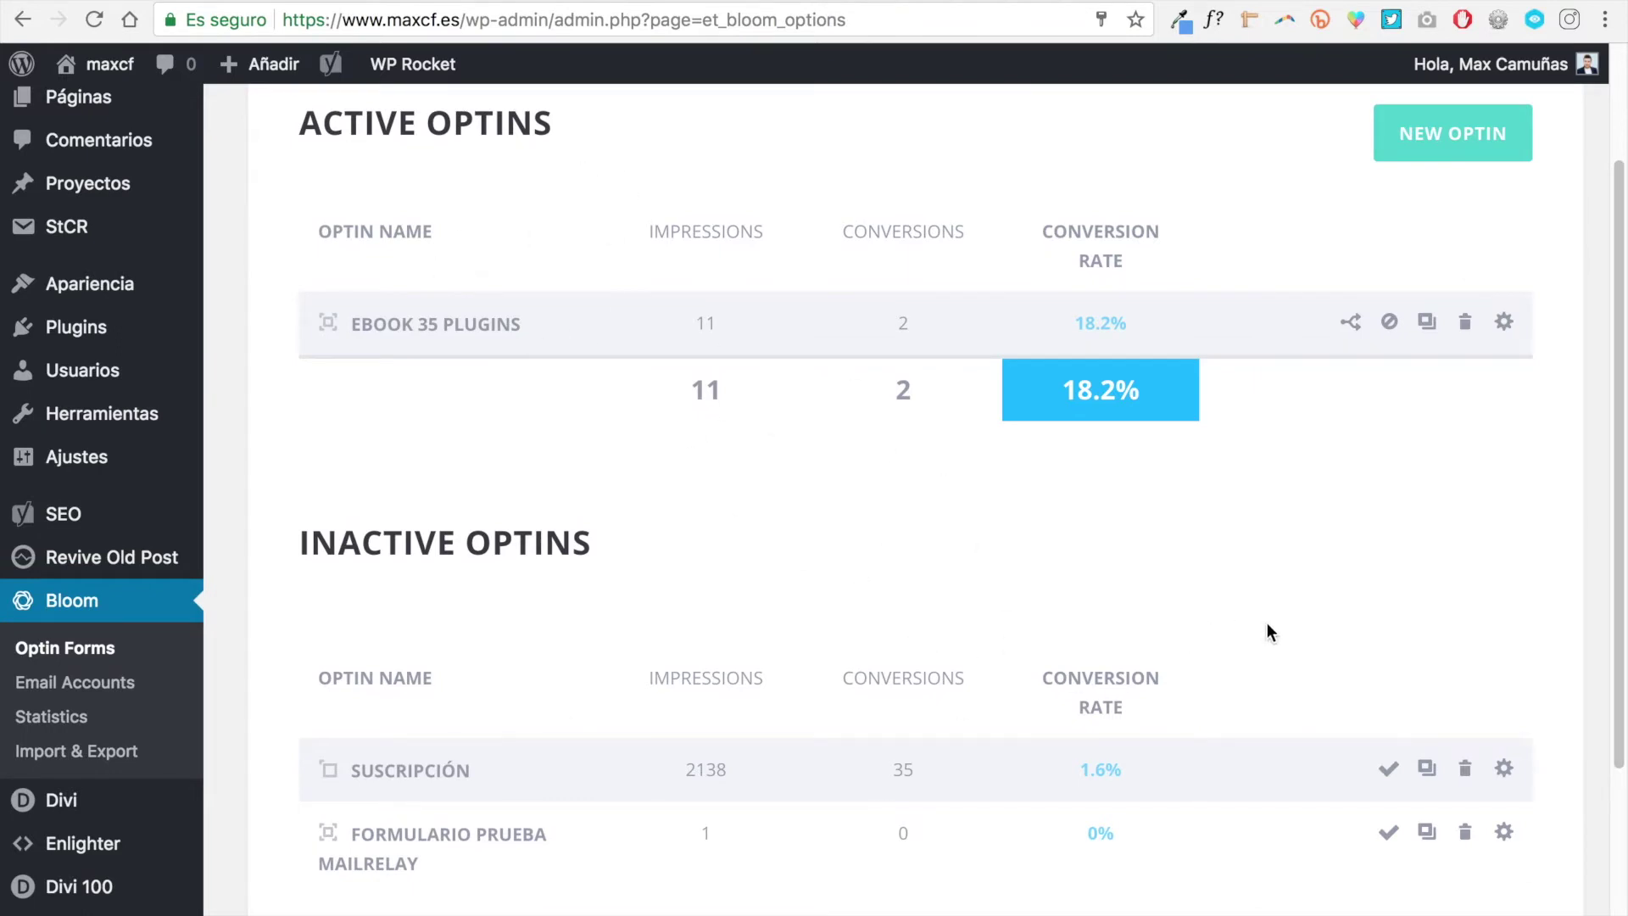
pyautogui.scroll(-1, 1384, 383)
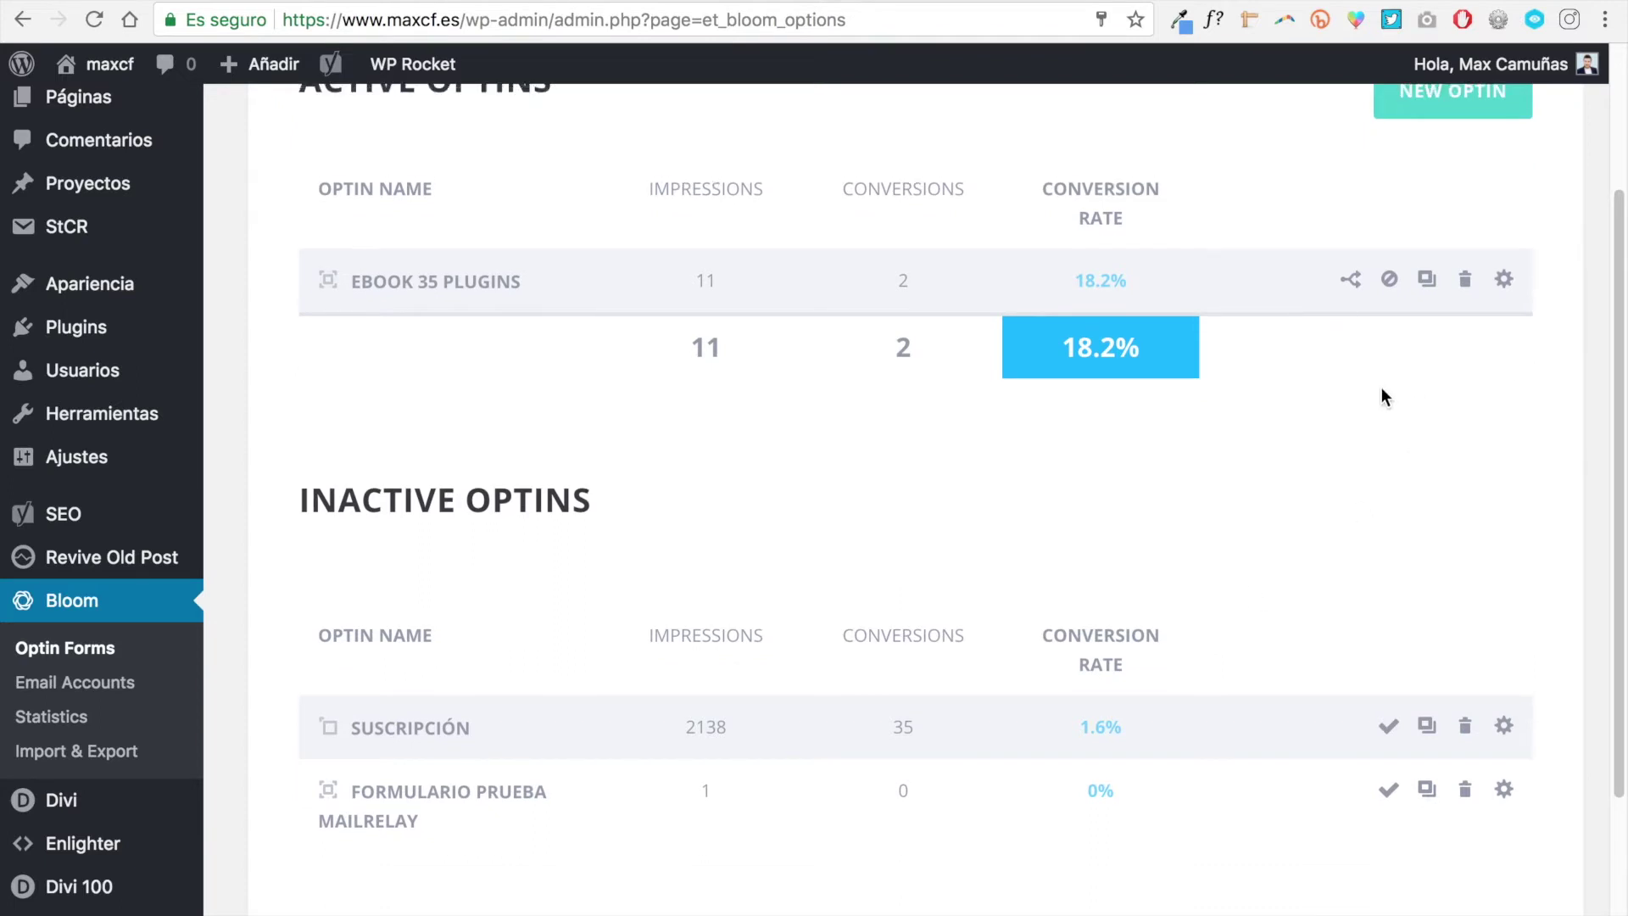
# Step: Create a new Pop Up optin and name it "formulario de prueba"
pyautogui.scroll(2, 1450, 190)
pyautogui.click(1457, 148)
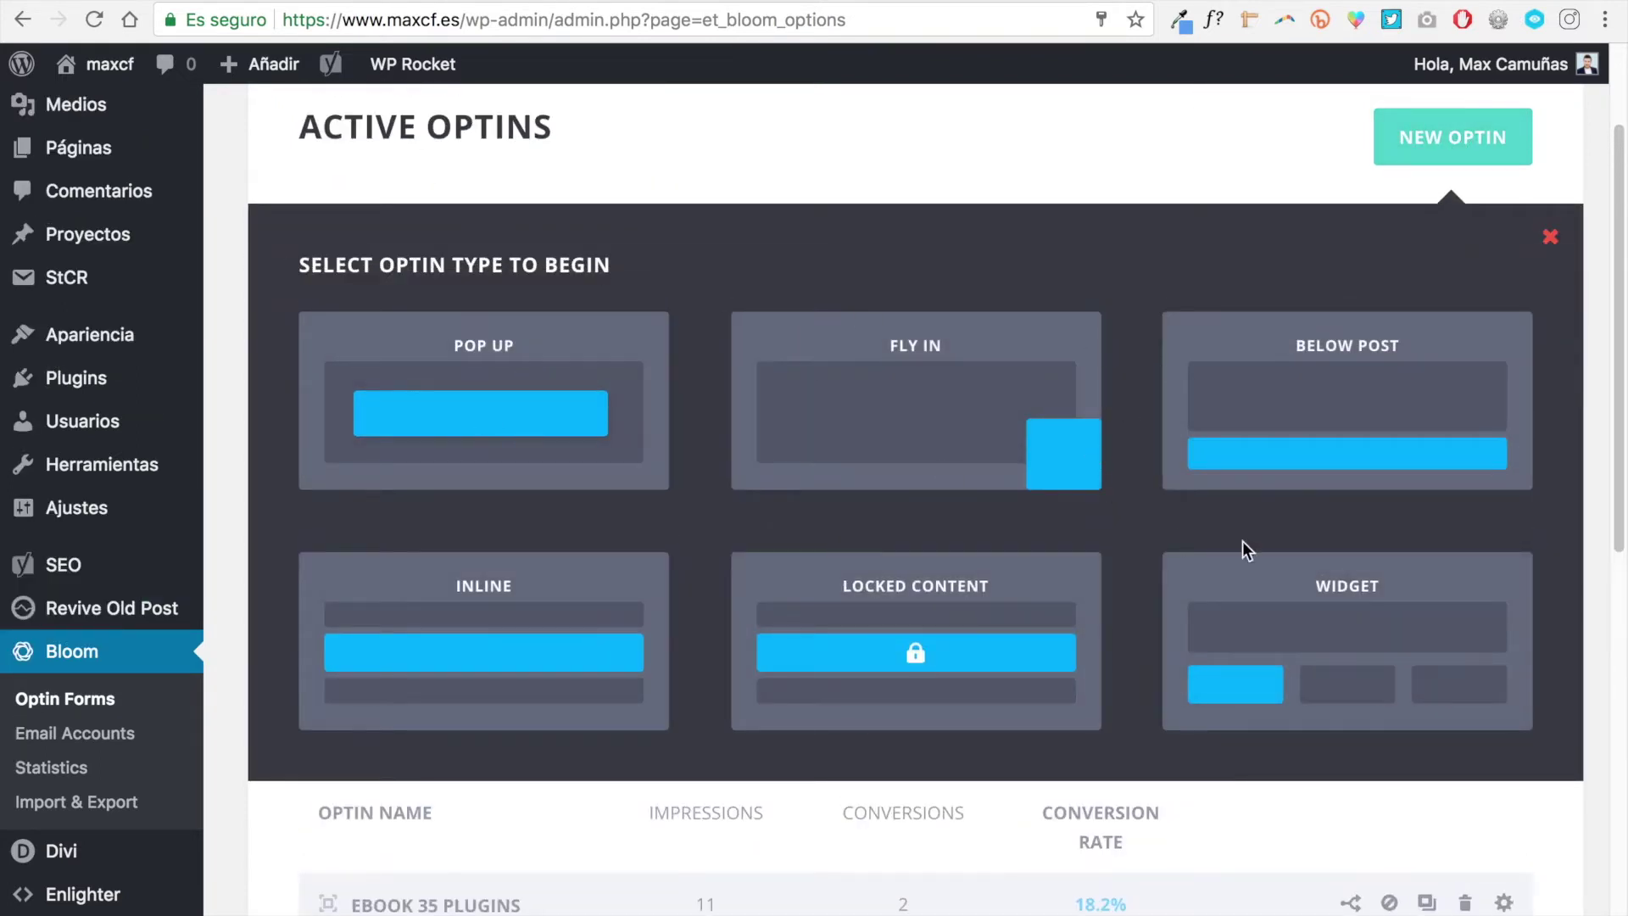
pyautogui.click(502, 423)
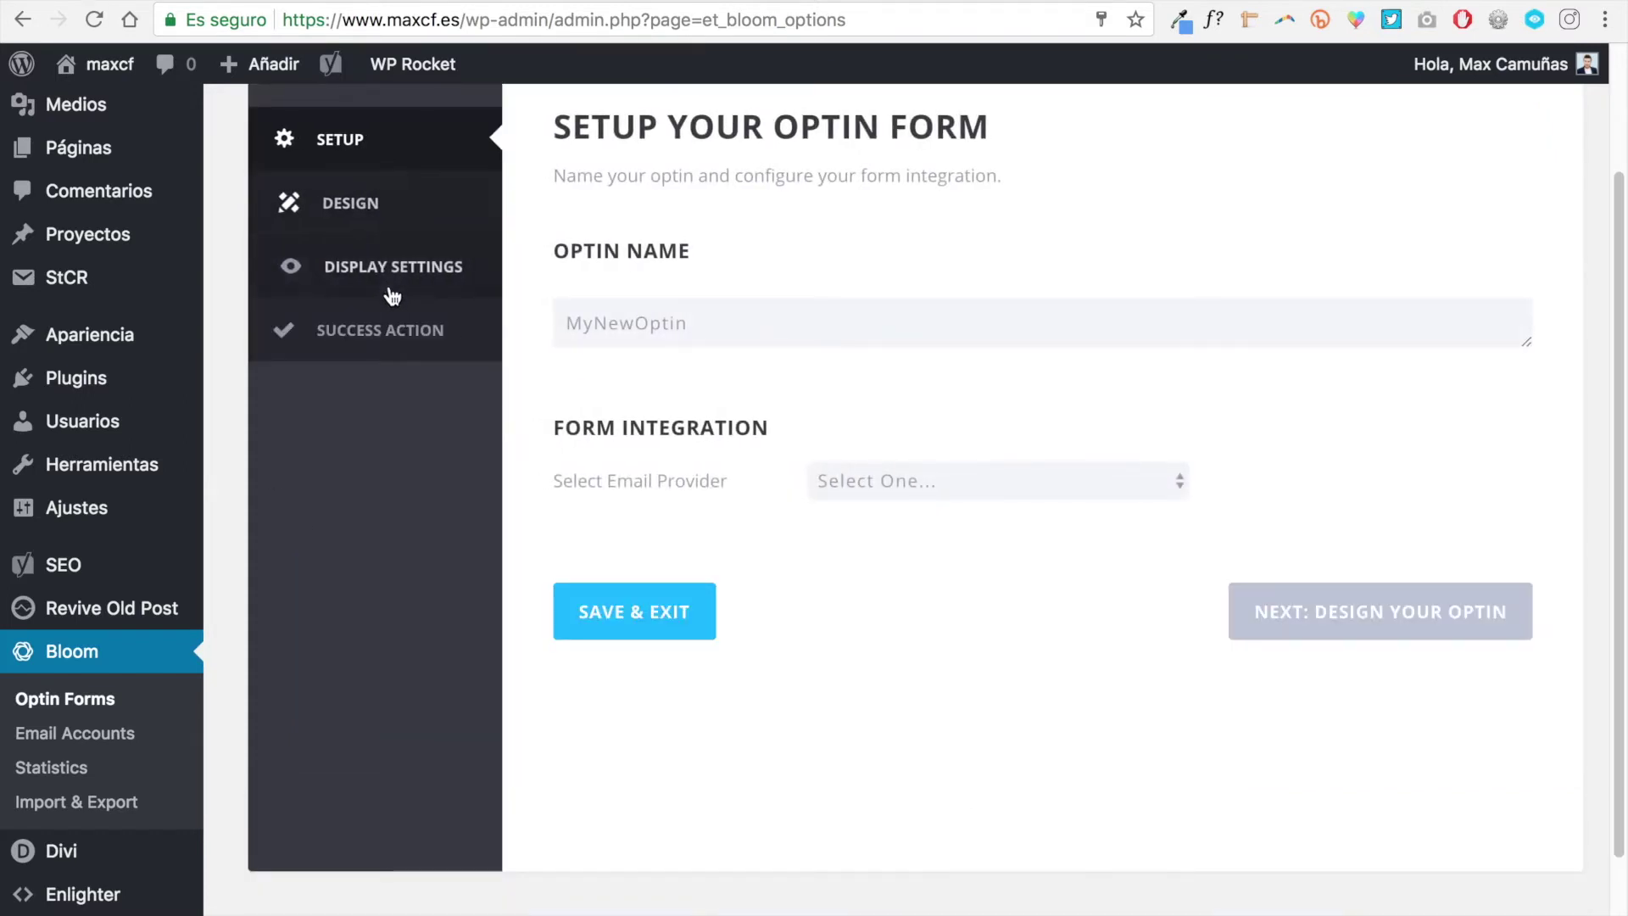
pyautogui.click(654, 309)
pyautogui.doubleClick(649, 309)
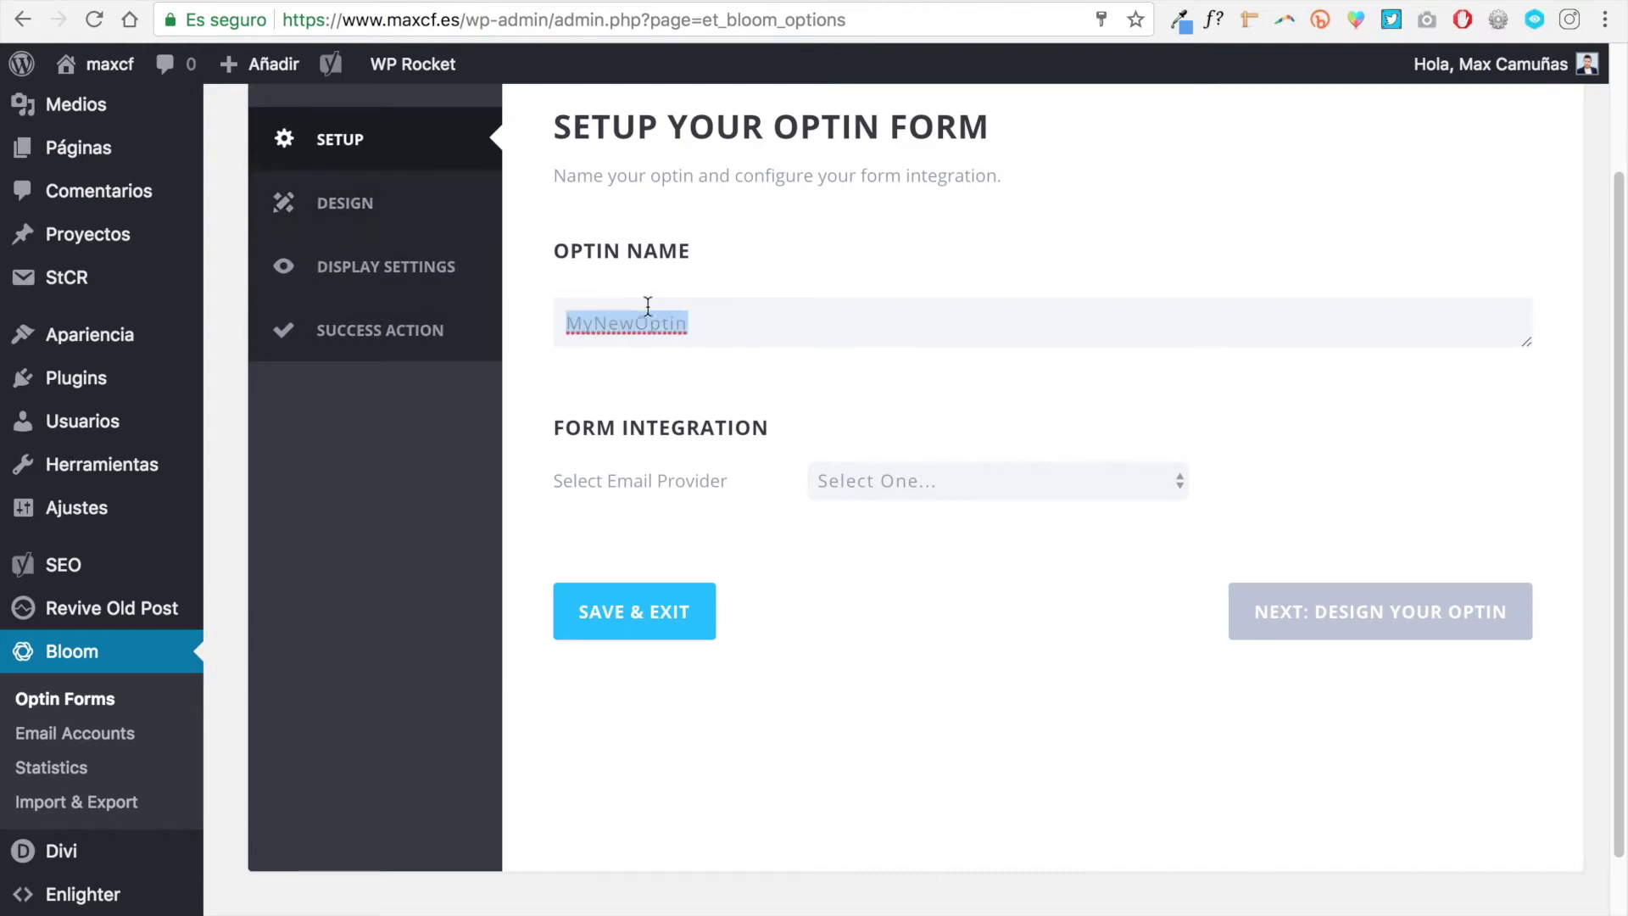
pyautogui.write('formulario de prueba')
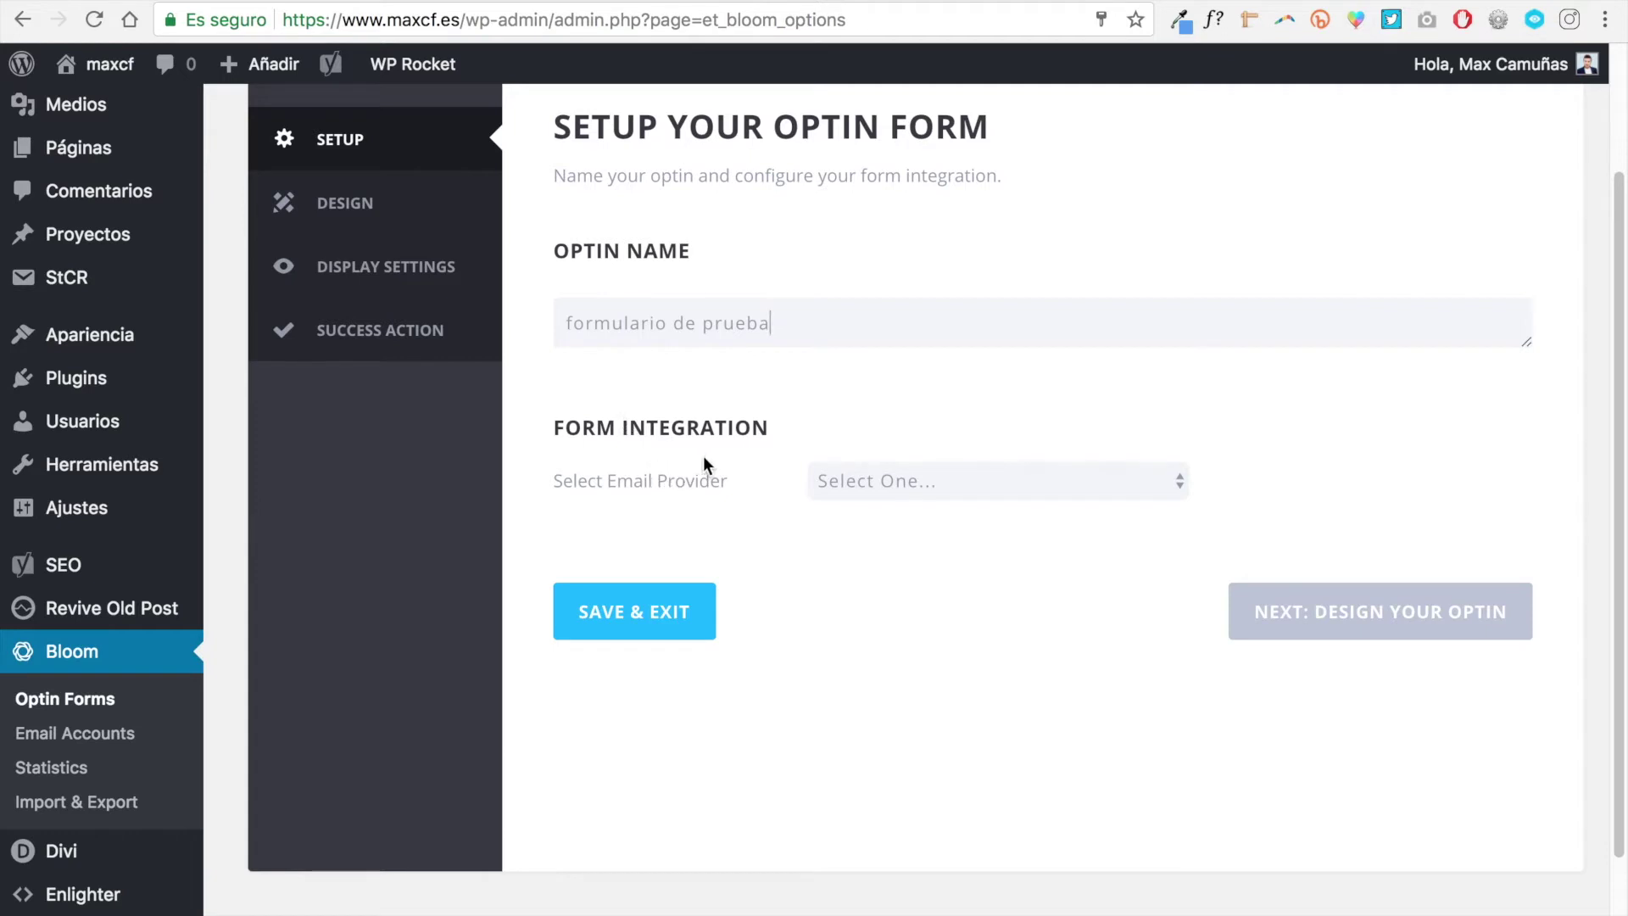
# Step: Examine the email providers available for the form integration, leaving the choice at "Select One..."
pyautogui.click(903, 485)
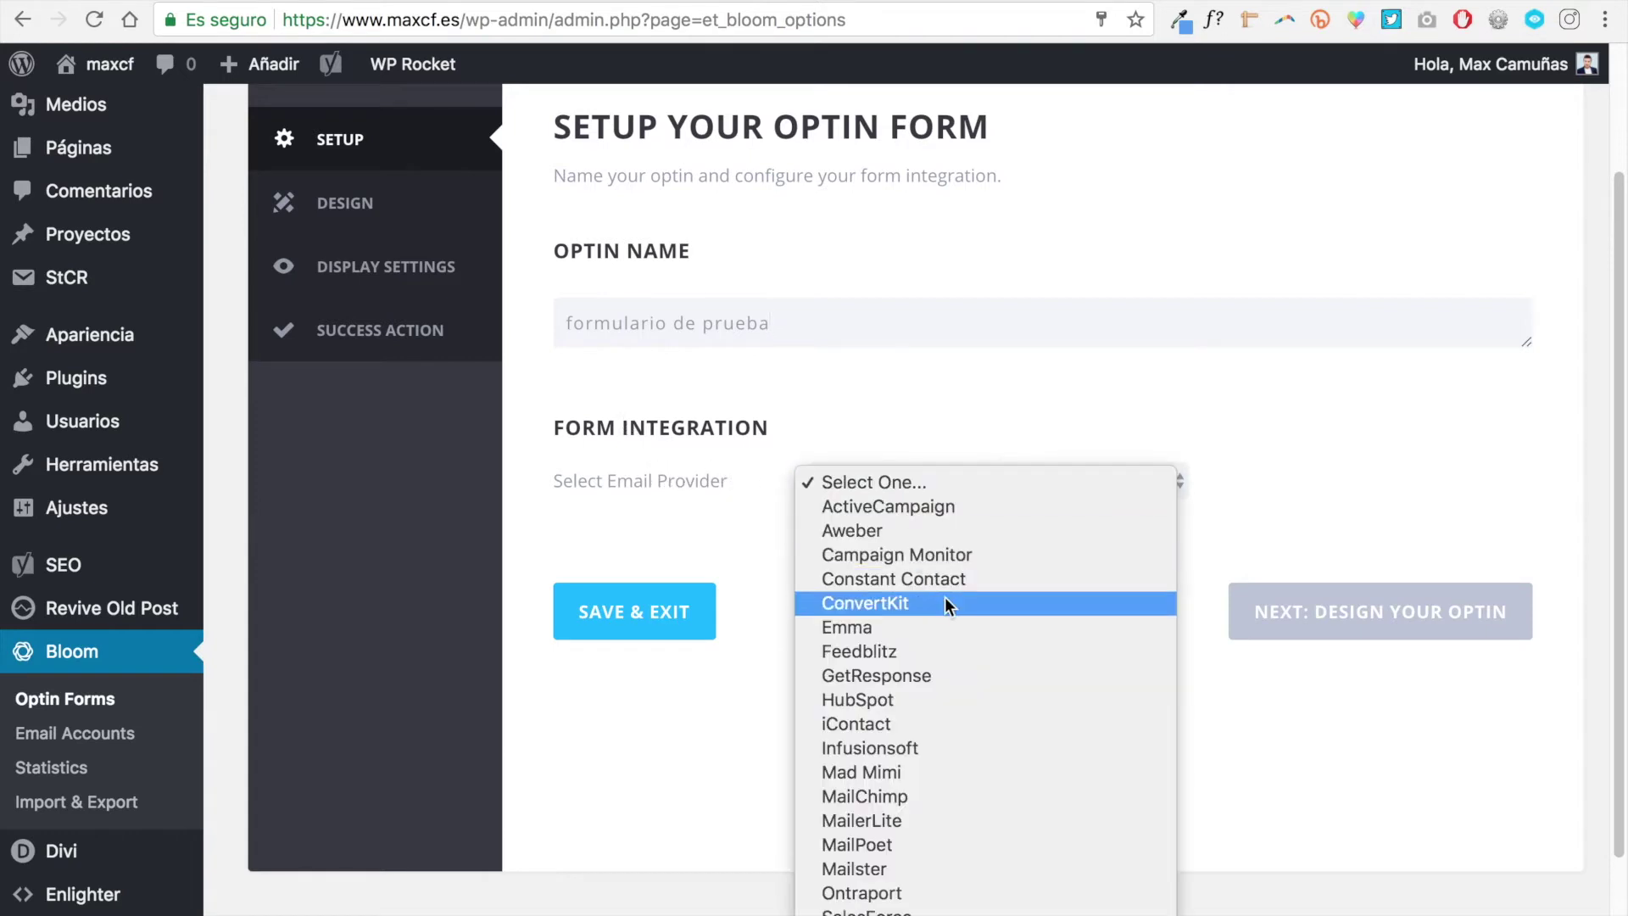
pyautogui.scroll(-1, 949, 653)
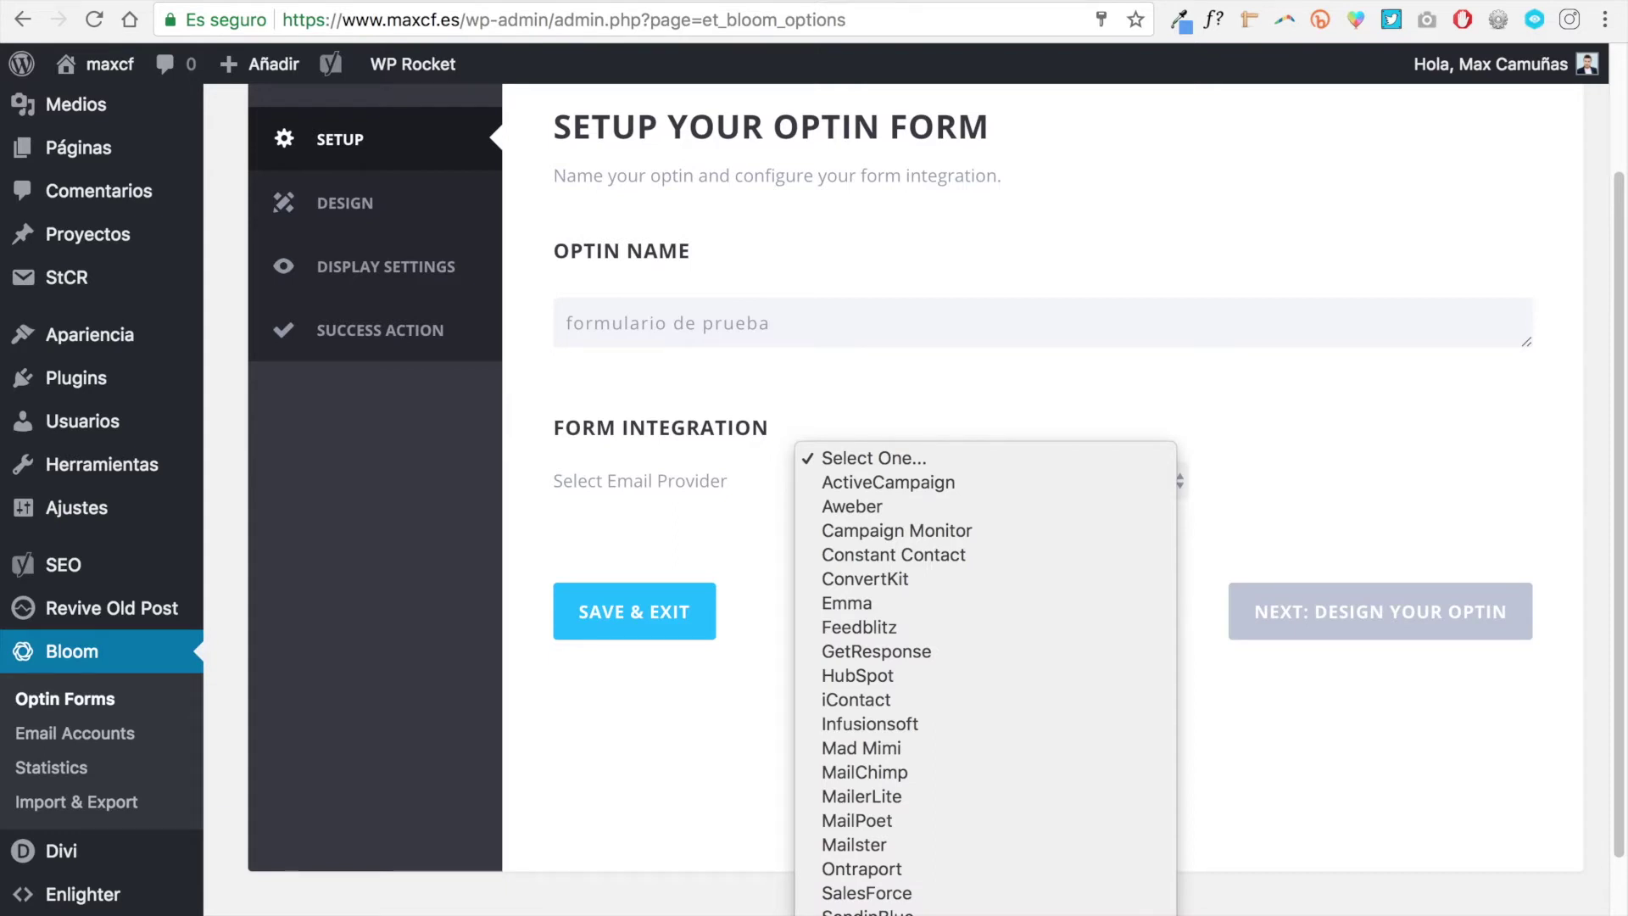
pyautogui.click(901, 467)
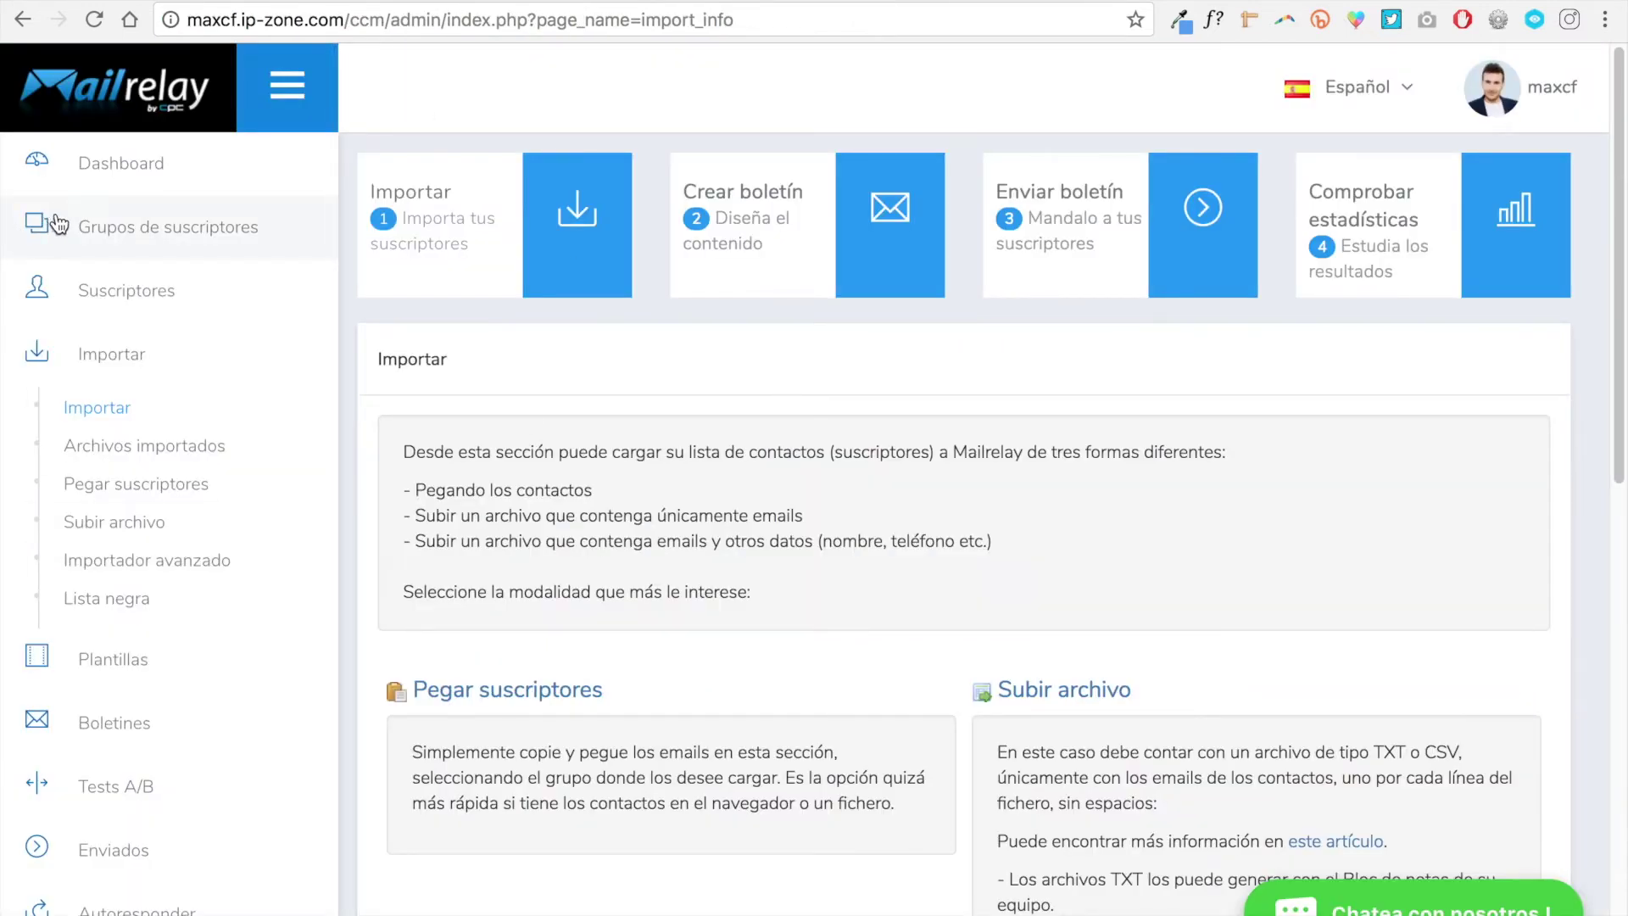
# Step: Switch to Mailrelay and open its list of custom subscription forms
pyautogui.scroll(-3, 121, 700)
pyautogui.scroll(-1, 199, 761)
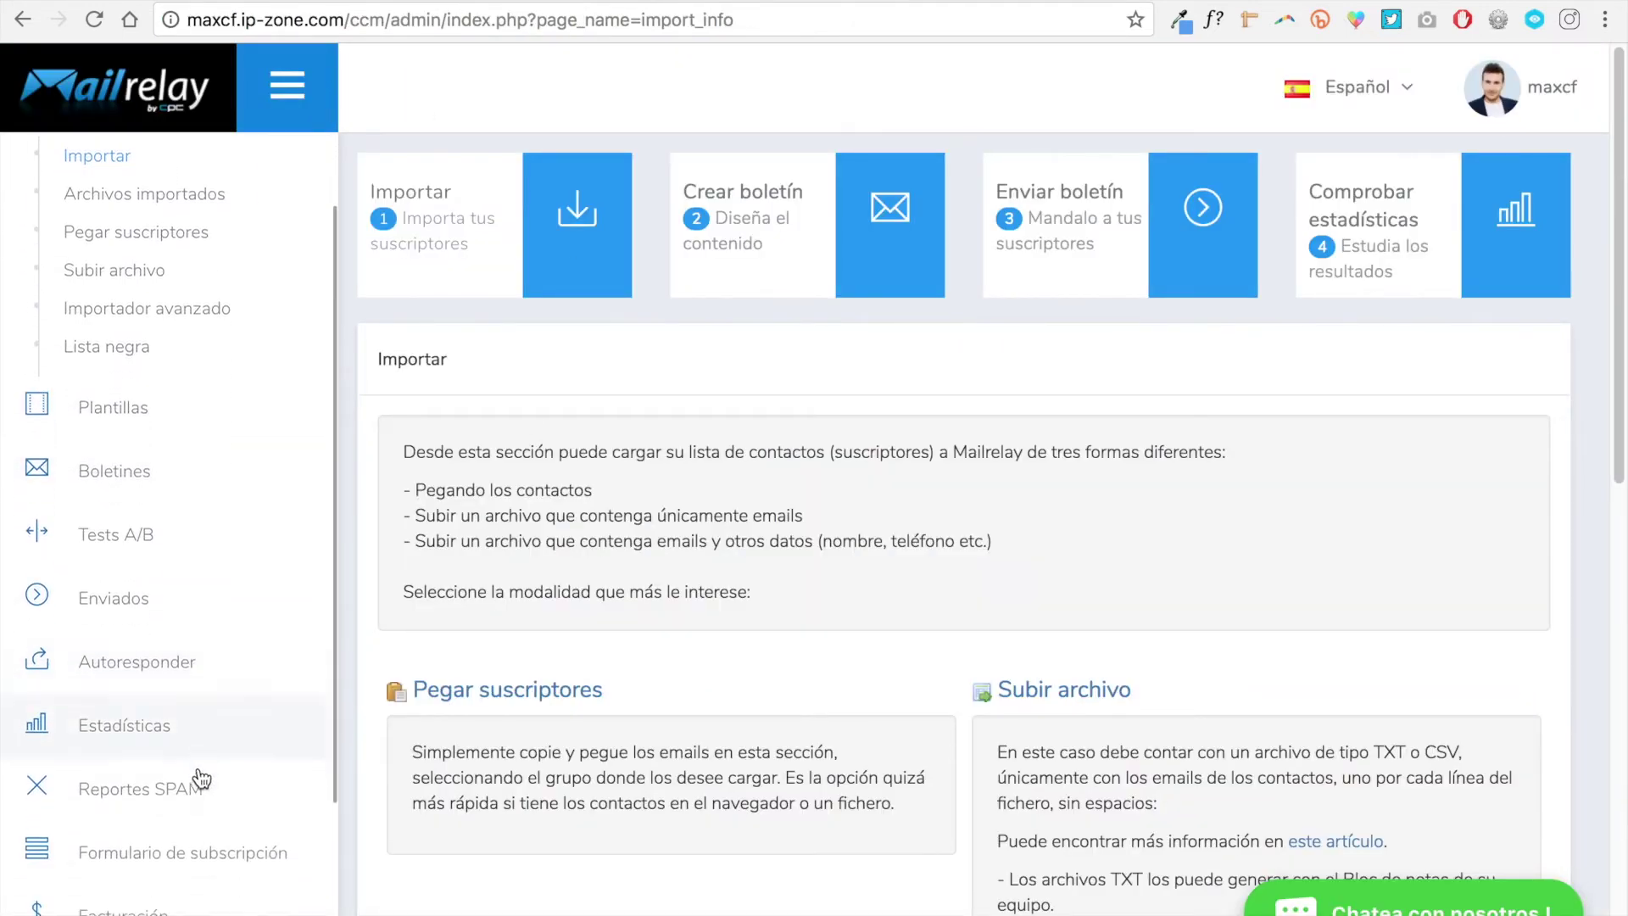
pyautogui.click(211, 850)
pyautogui.click(163, 706)
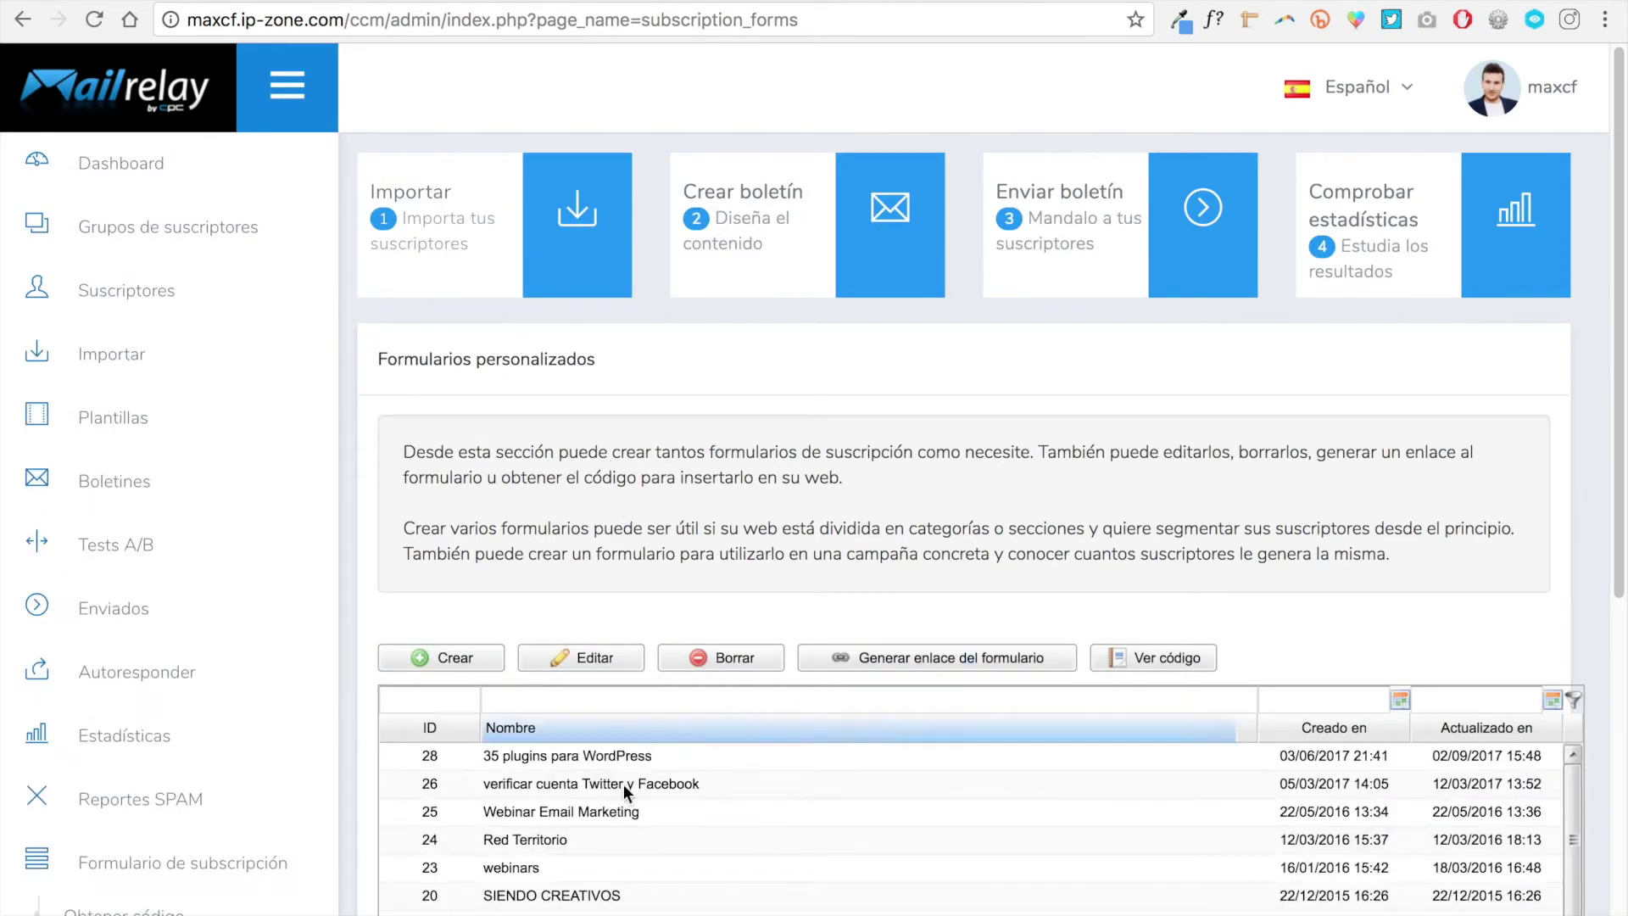
# Step: Display the source code of the "verificar cuenta Twitter y Facebook" subscription form
pyautogui.click(605, 782)
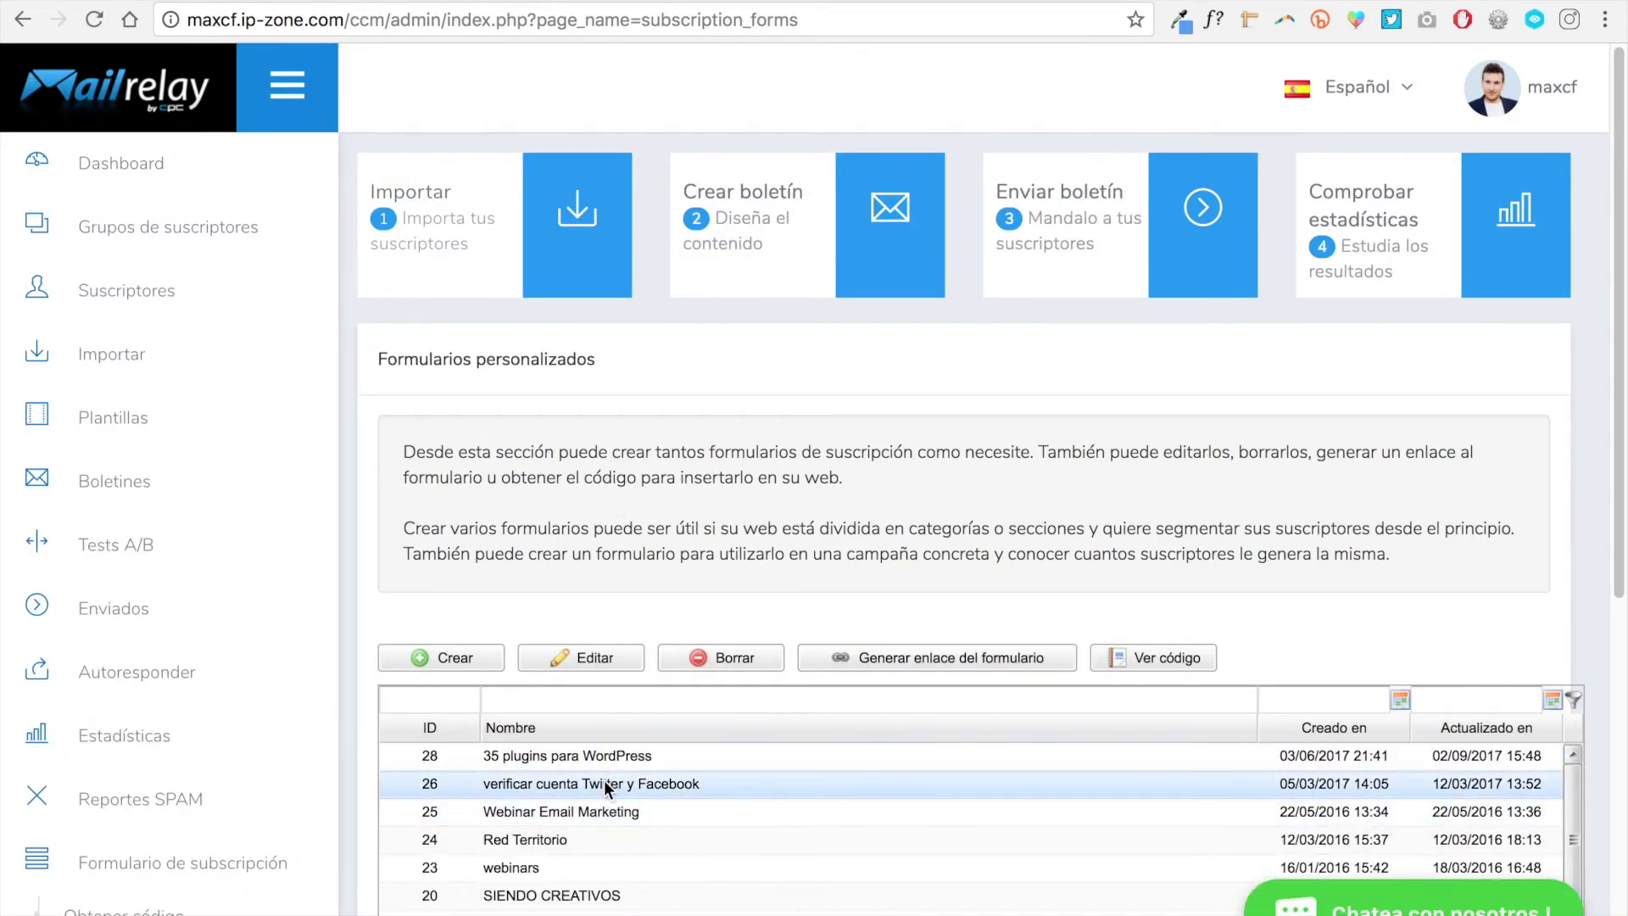
pyautogui.scroll(-2, 610, 763)
pyautogui.click(1176, 568)
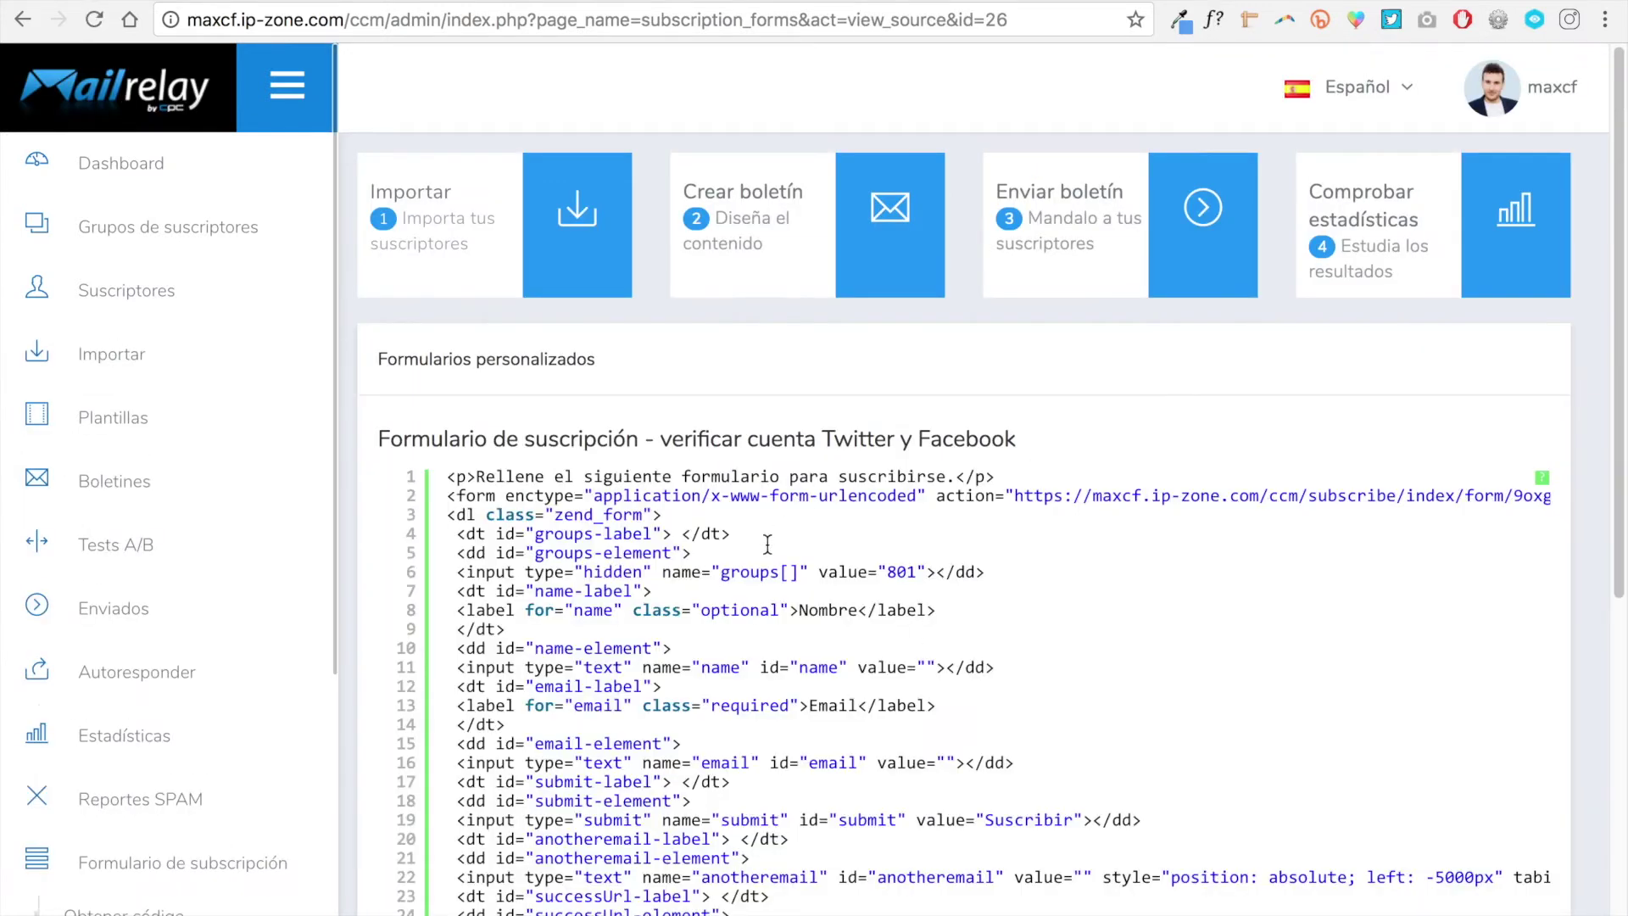
# Step: Copy the subscription form's source code from the opening form tag through the closing form tag
pyautogui.scroll(-3, 964, 509)
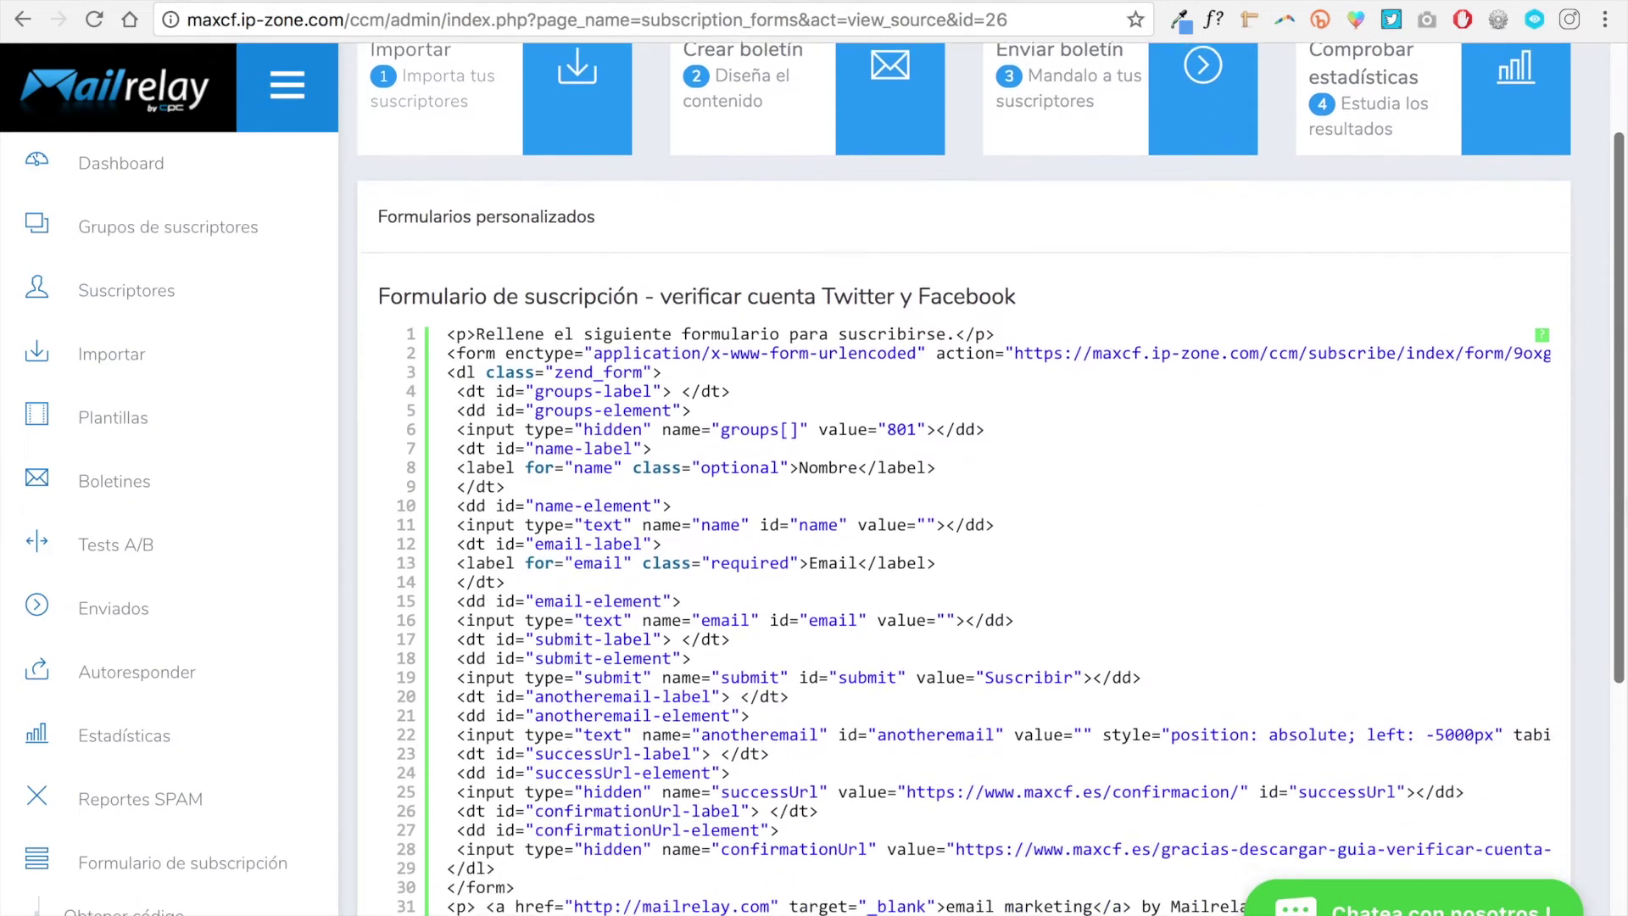
pyautogui.moveTo(446, 323); pyautogui.dragTo(948, 872)
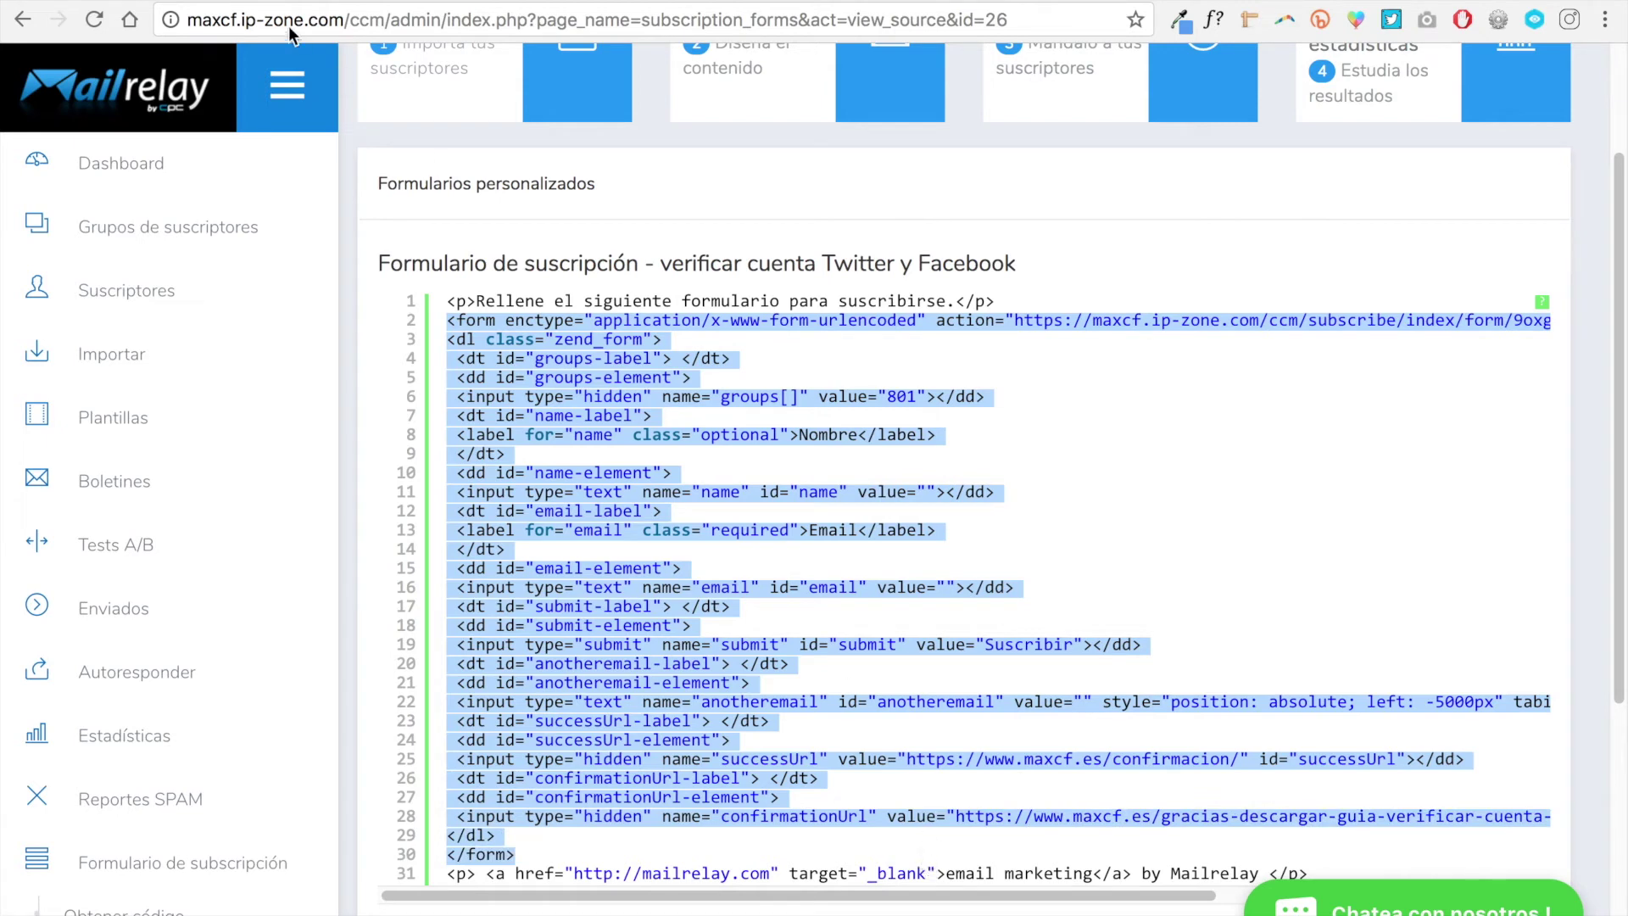
pyautogui.click(447, 324)
pyautogui.moveTo(447, 854); pyautogui.dragTo(442, 323)
pyautogui.rightClick(449, 320)
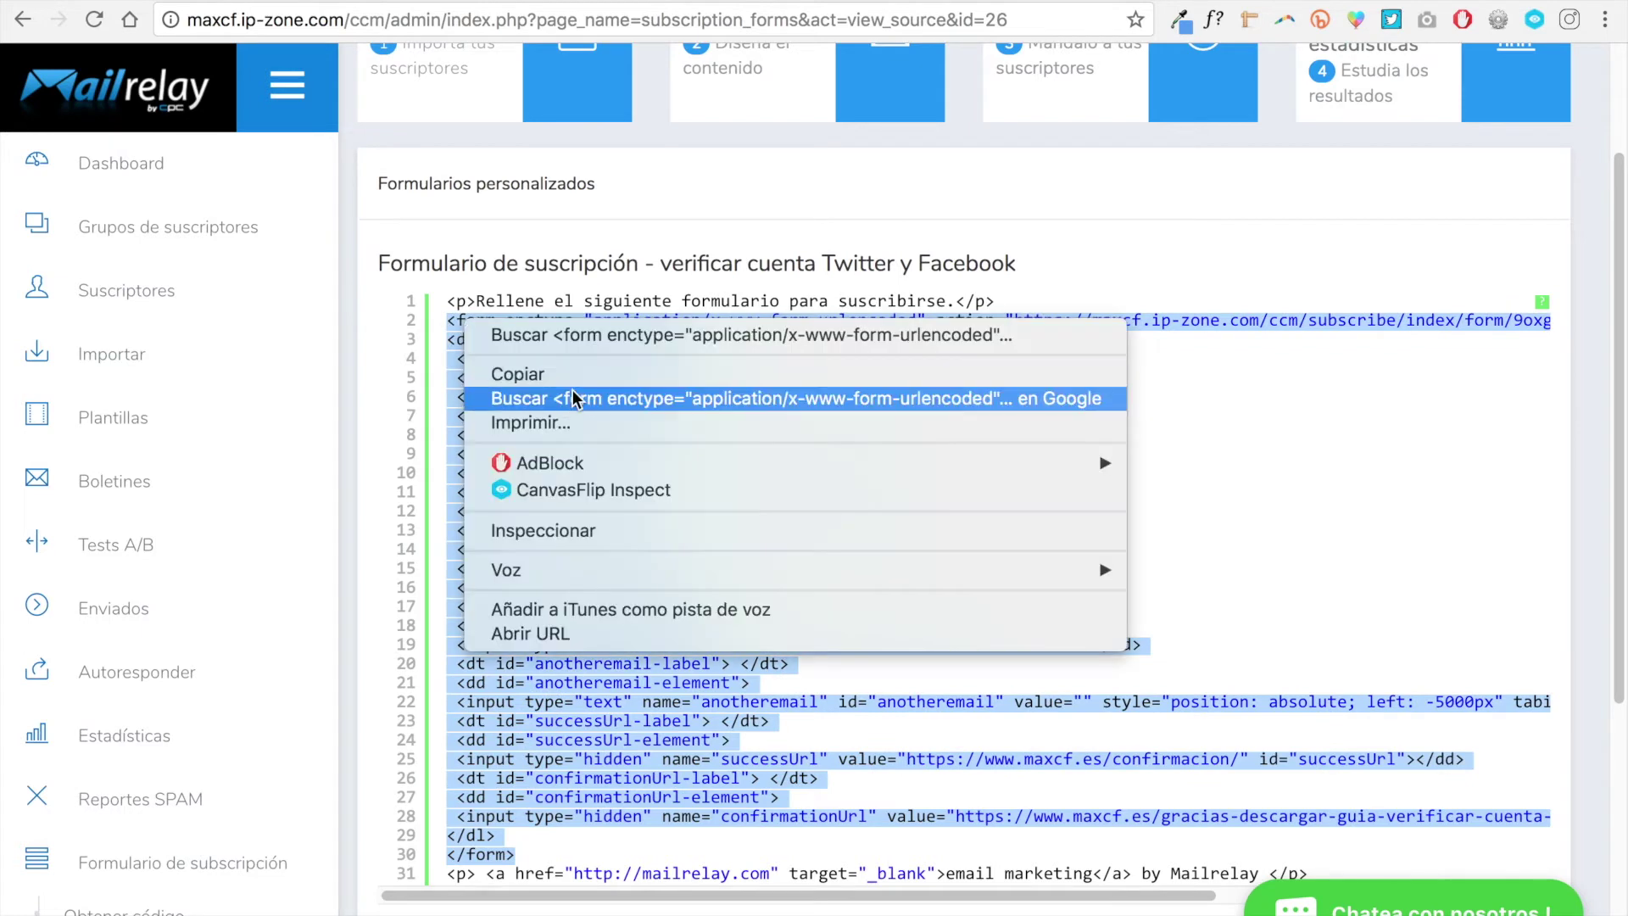
pyautogui.click(566, 368)
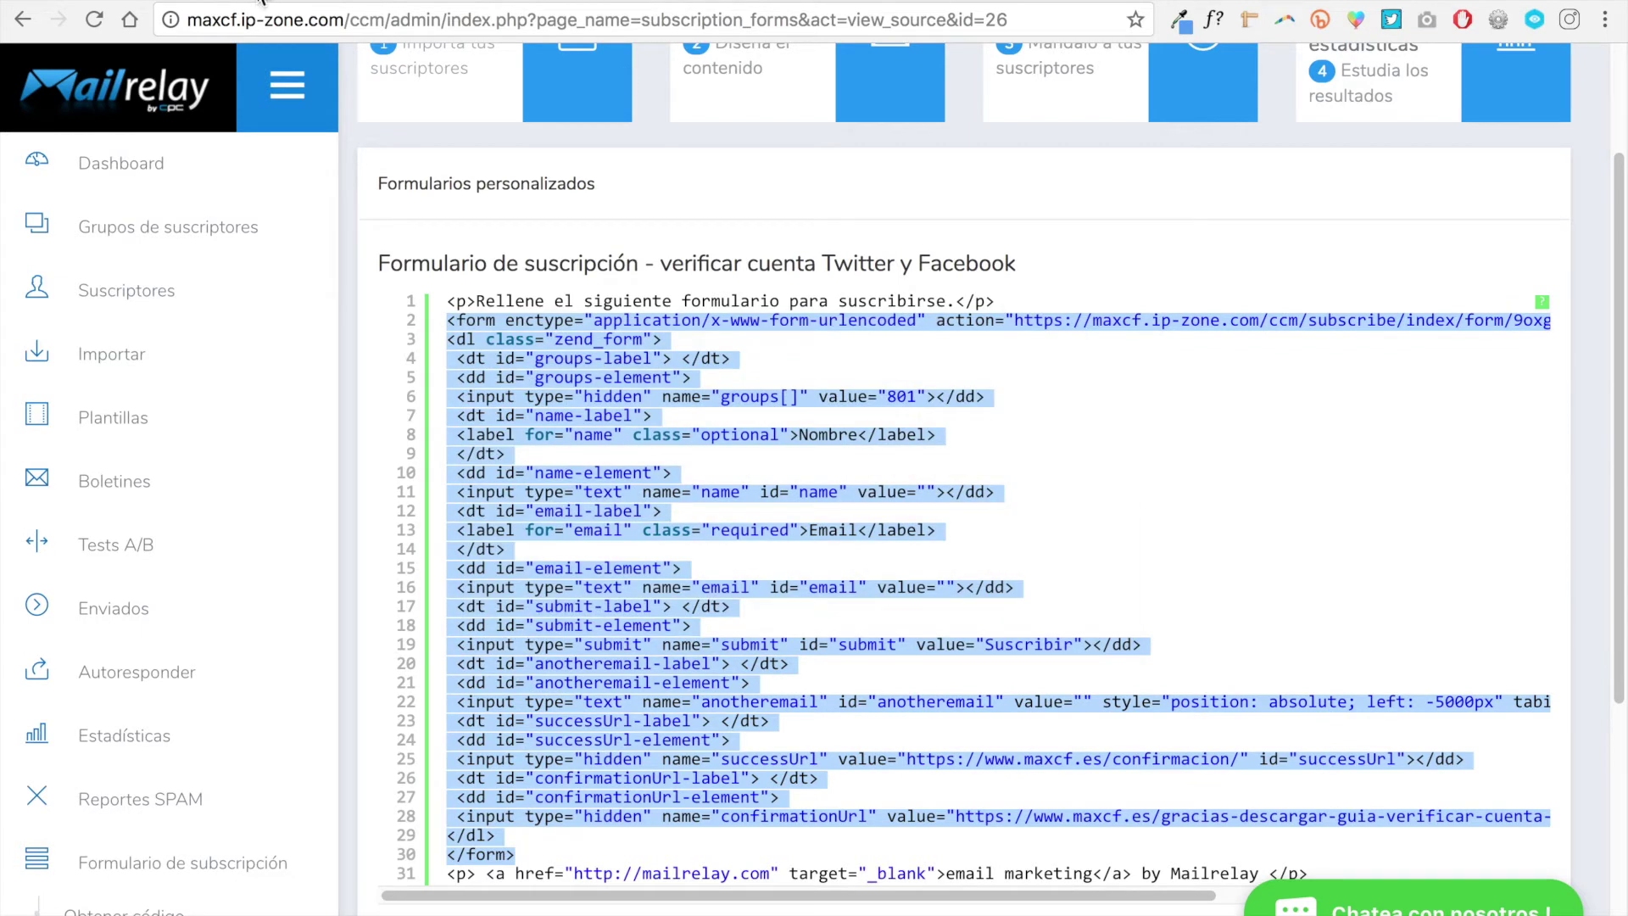
# Step: Switch to the Bloom optin setup, paste the copied code as the Custom HTML Form, and continue to the design stage
pyautogui.click(261, 2)
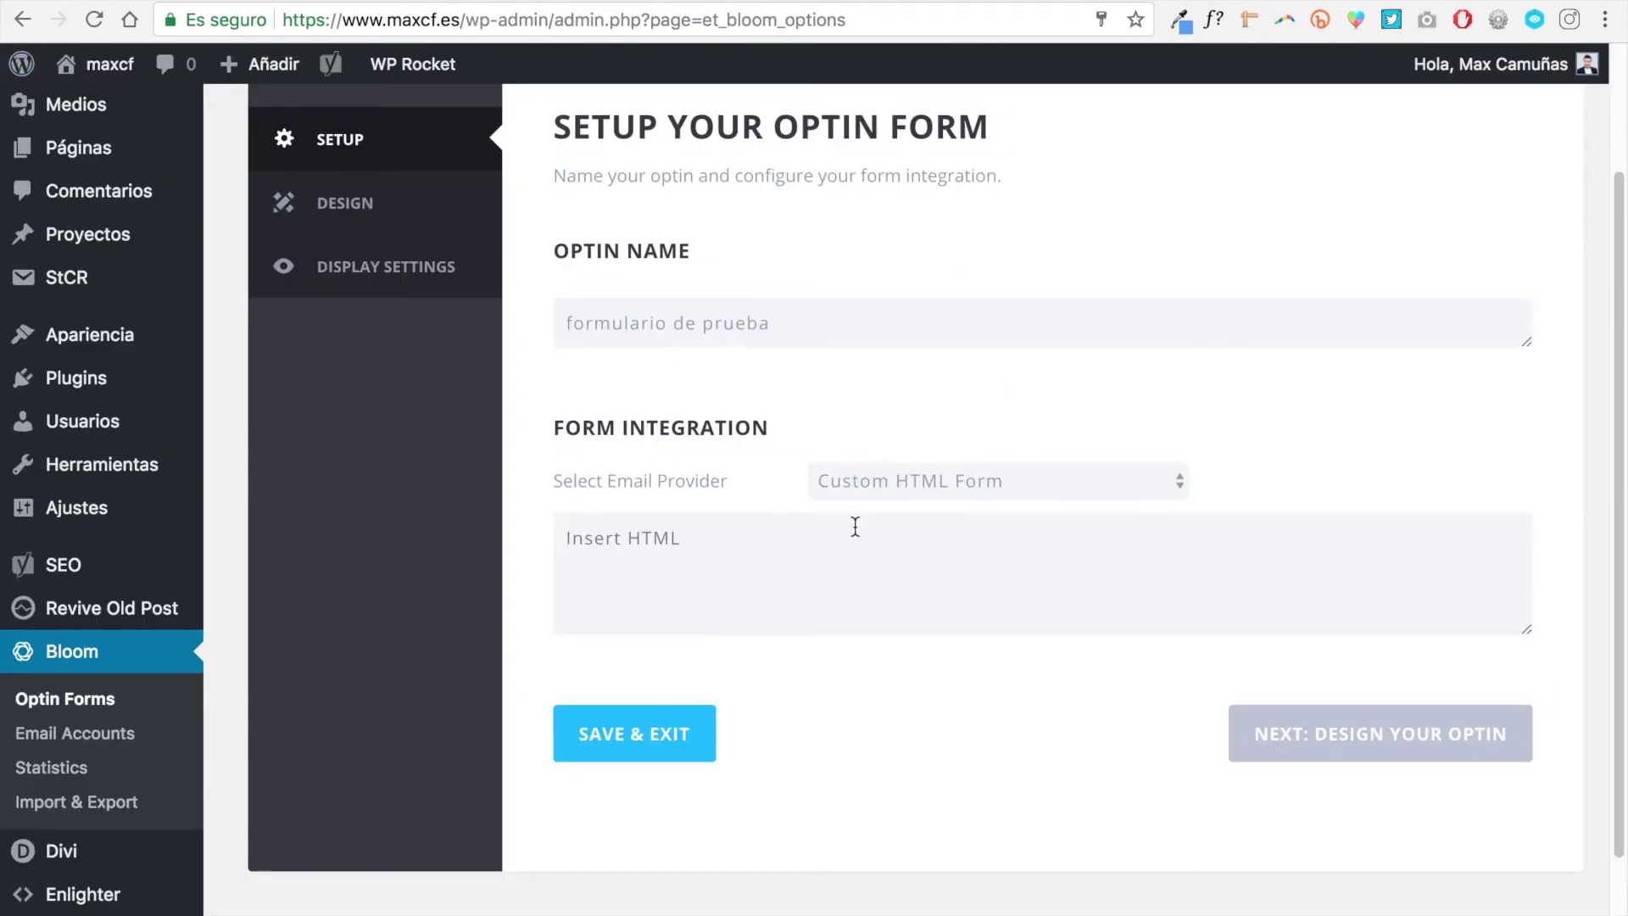
pyautogui.press('super+v')
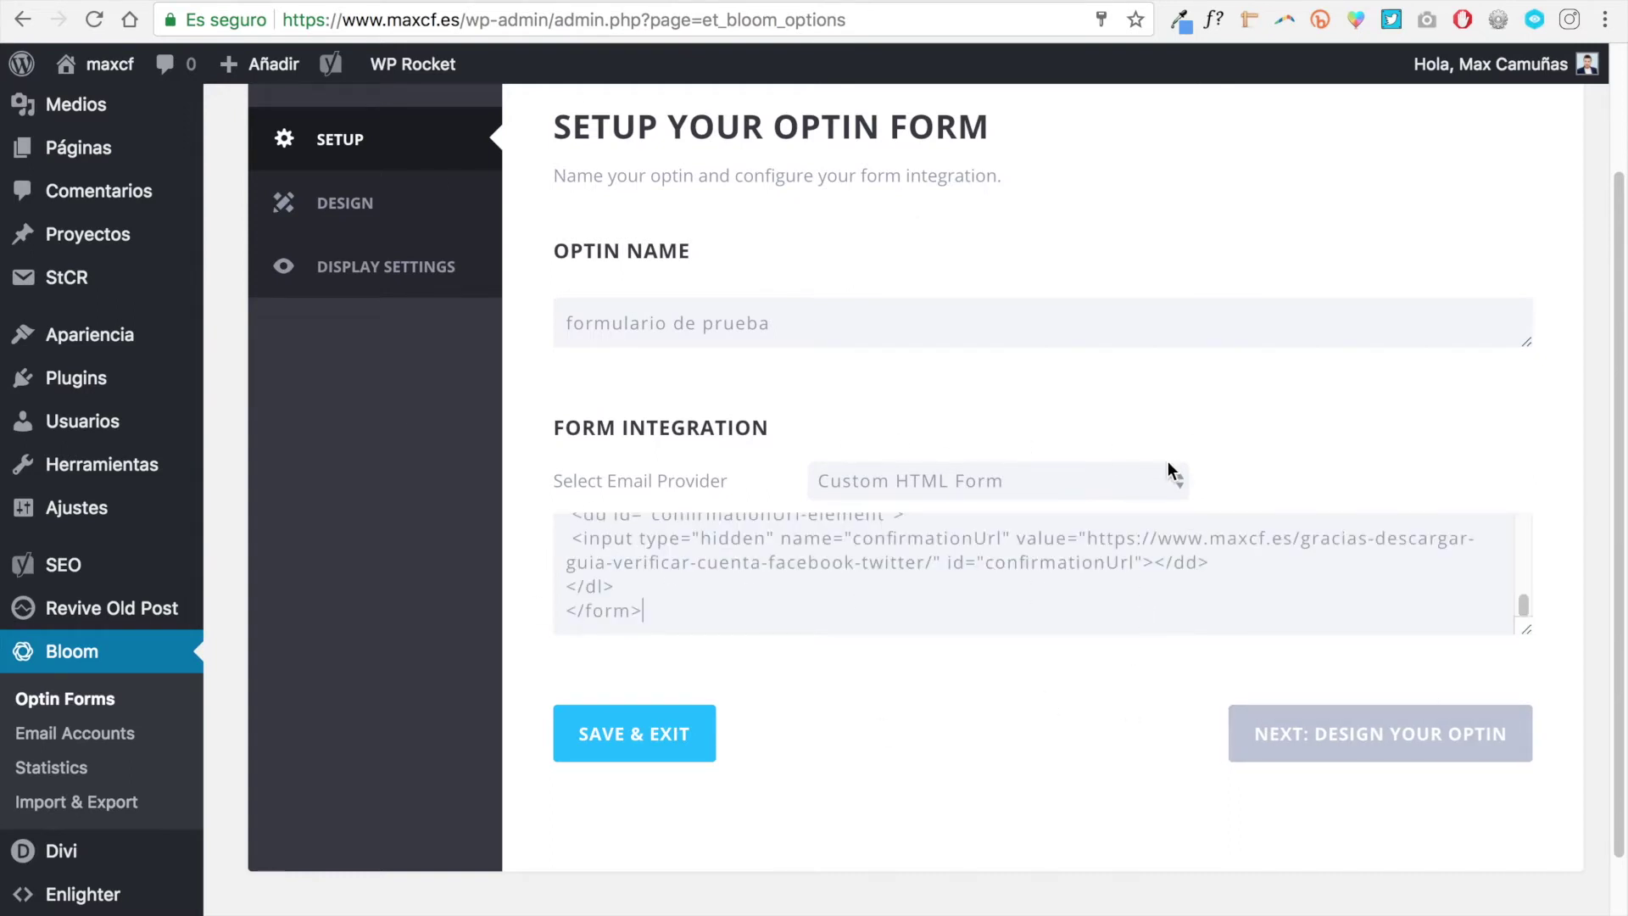
pyautogui.click(1331, 746)
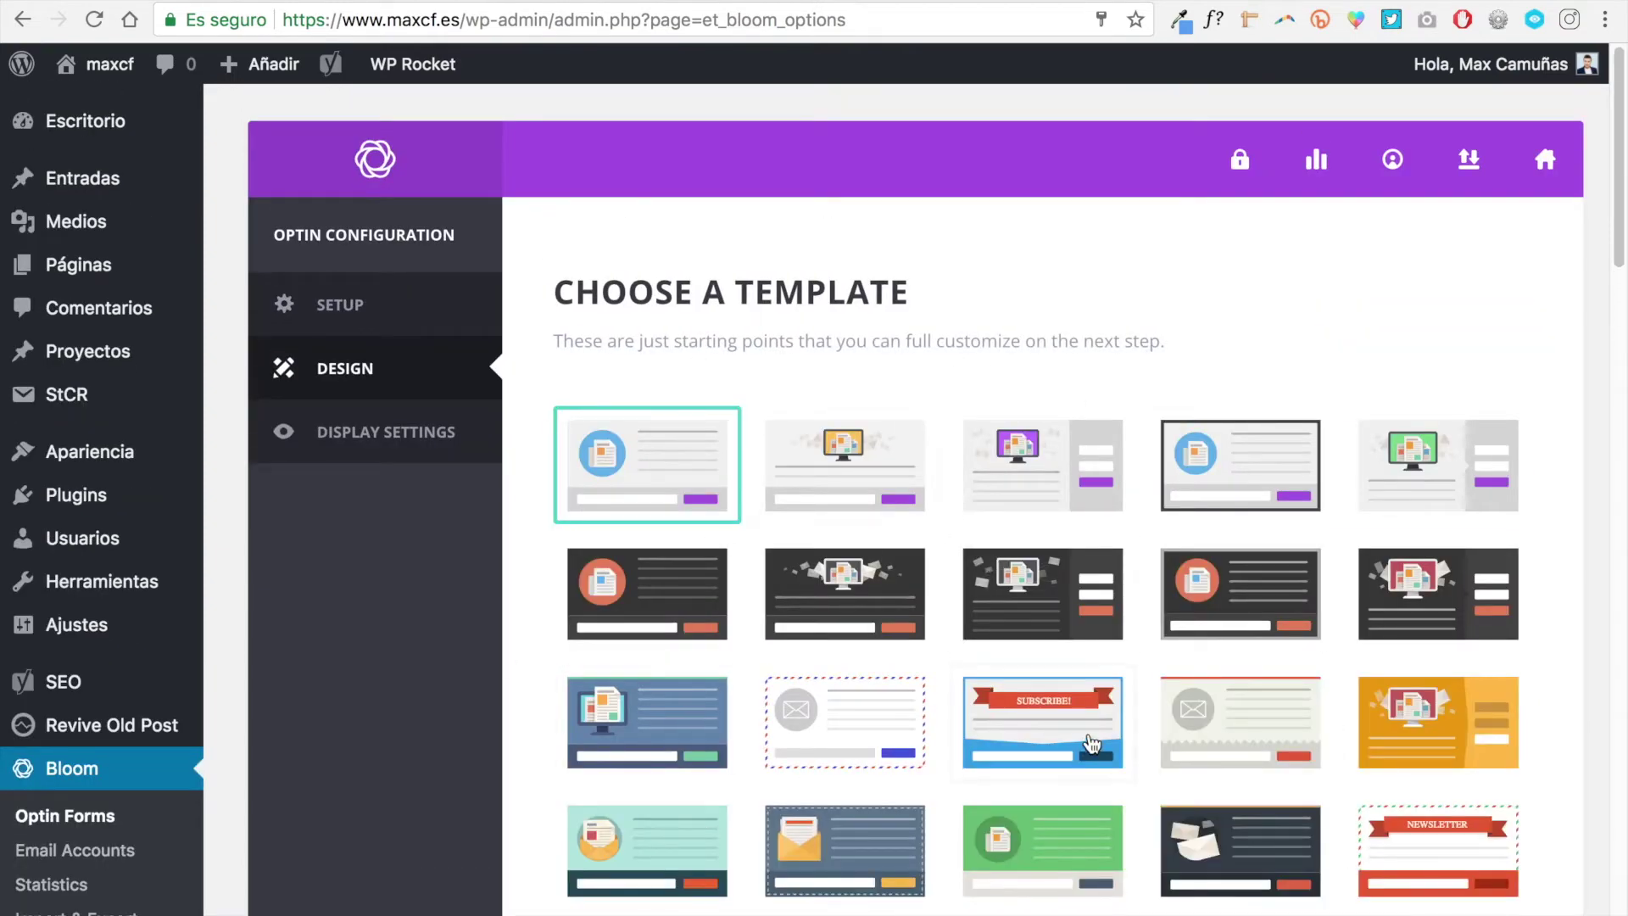
# Step: Choose the blue template with a round newspaper image and a dark form area below, and continue to its customization
pyautogui.scroll(-5, 818, 694)
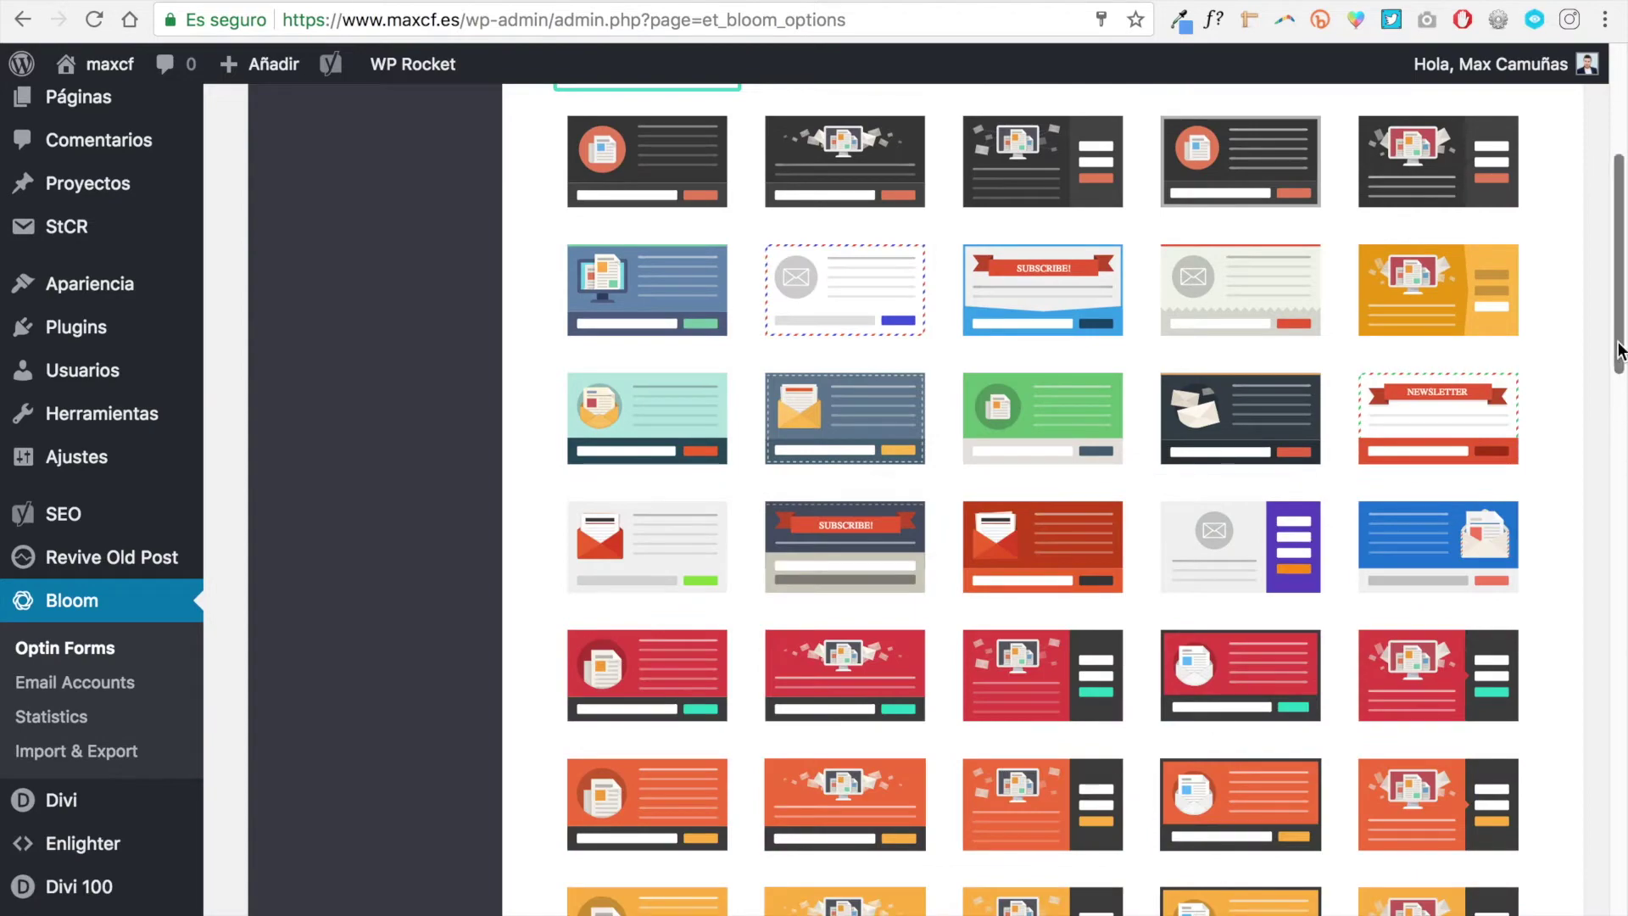
pyautogui.moveTo(1620, 349); pyautogui.dragTo(1620, 824)
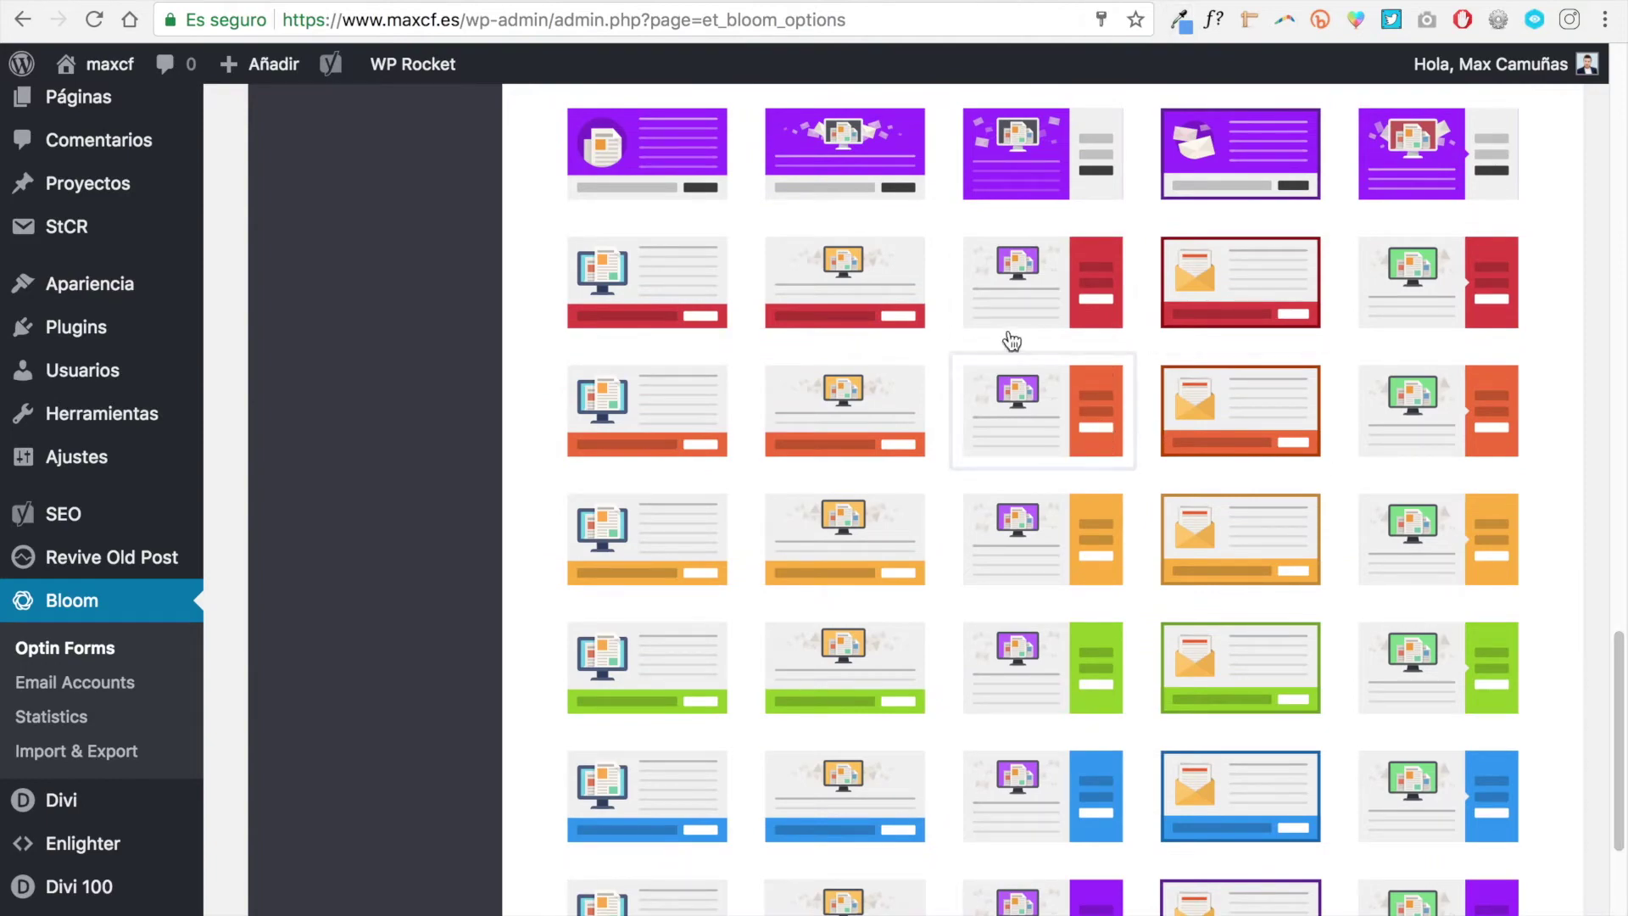
pyautogui.scroll(-5, 843, 429)
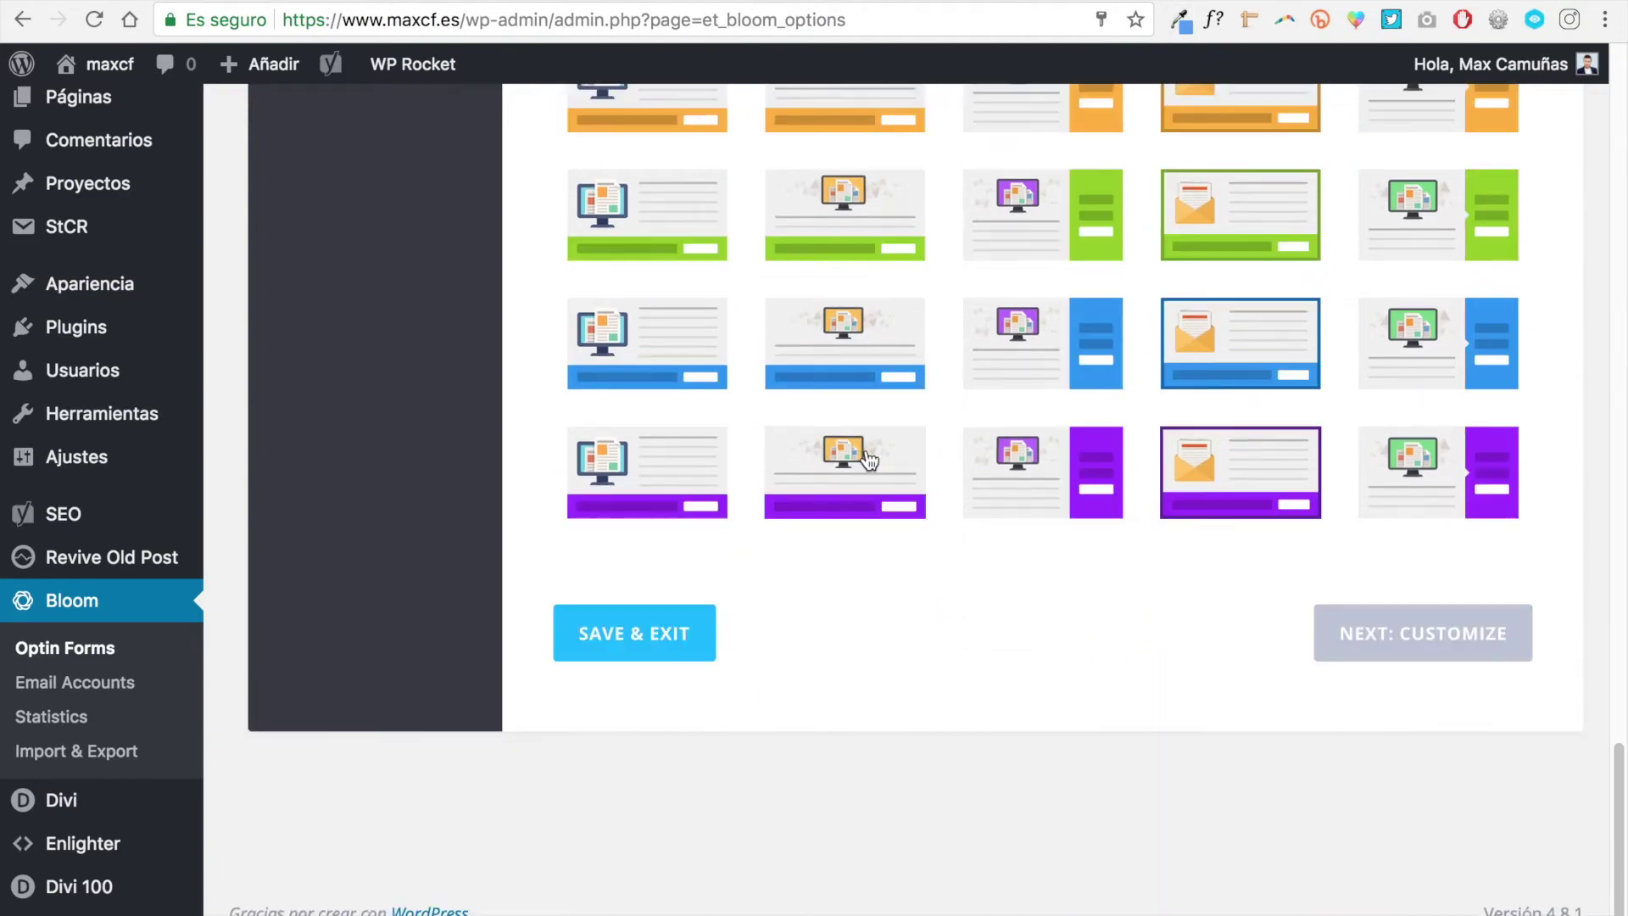
pyautogui.scroll(10, 864, 458)
pyautogui.scroll(10, 870, 462)
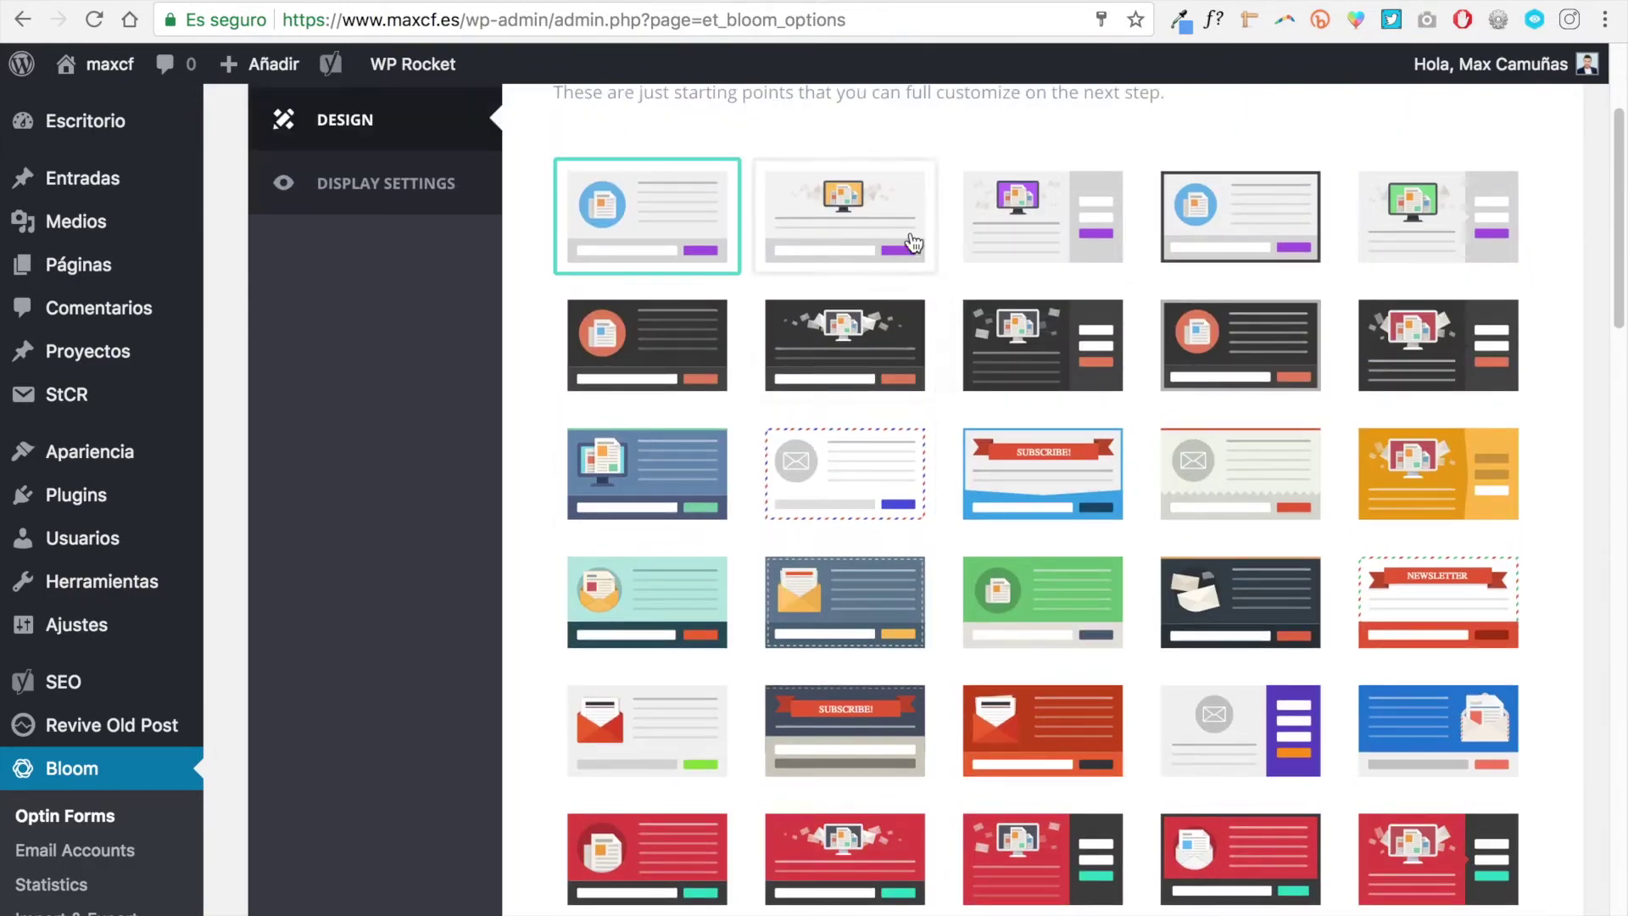
pyautogui.scroll(-2, 901, 558)
pyautogui.scroll(-8, 901, 558)
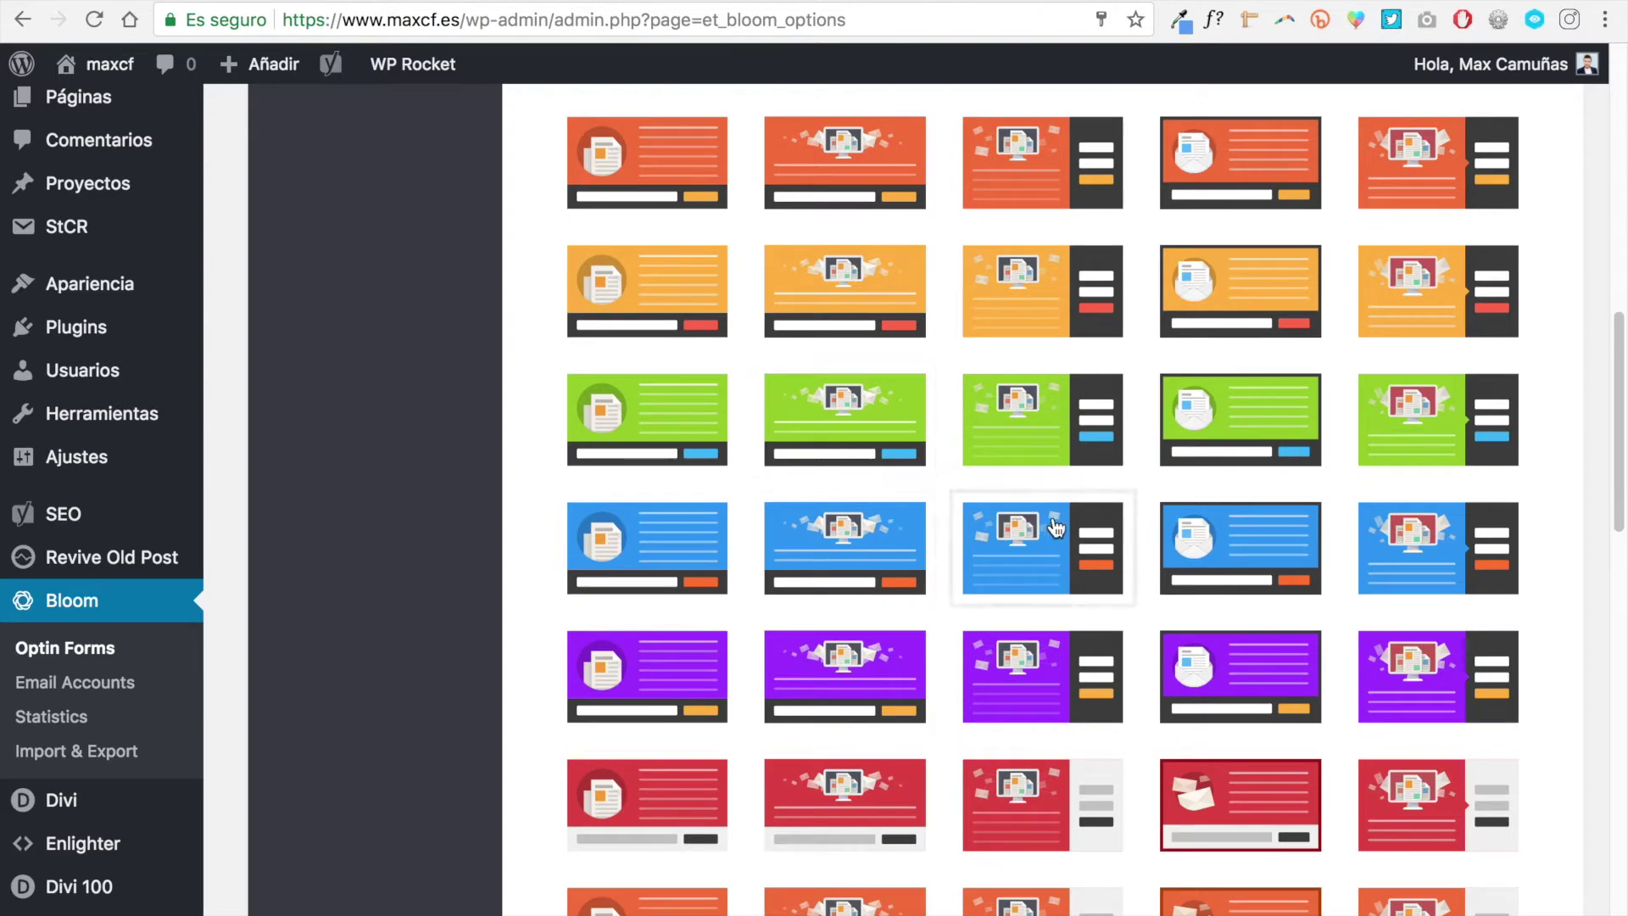
pyautogui.click(691, 536)
pyautogui.scroll(-15, 696, 573)
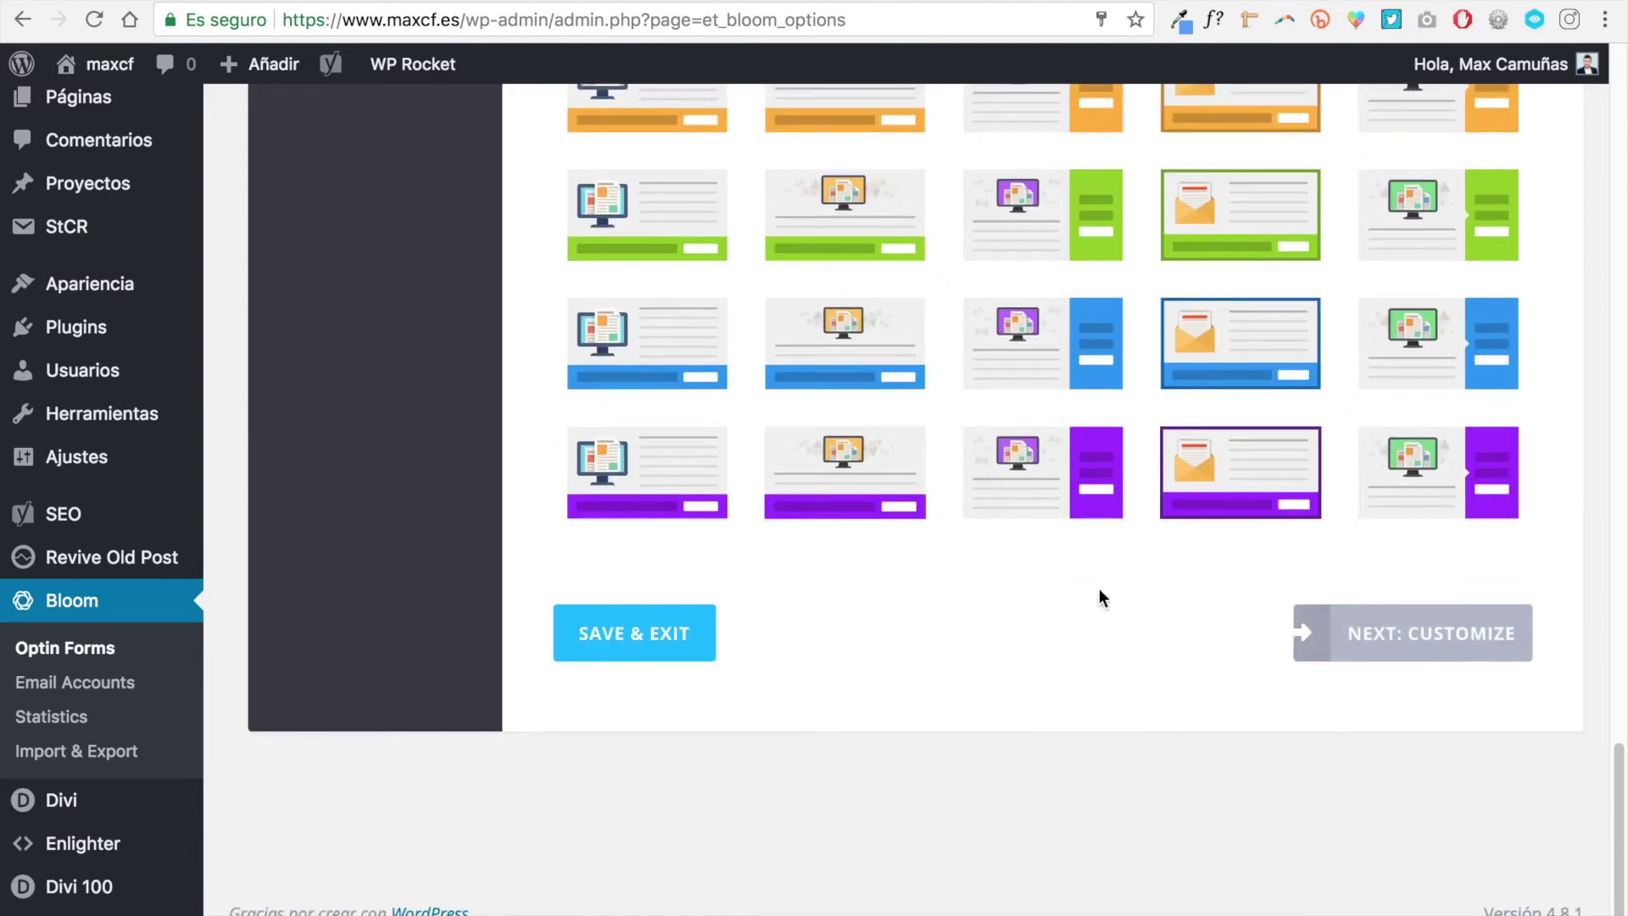
pyautogui.click(1445, 648)
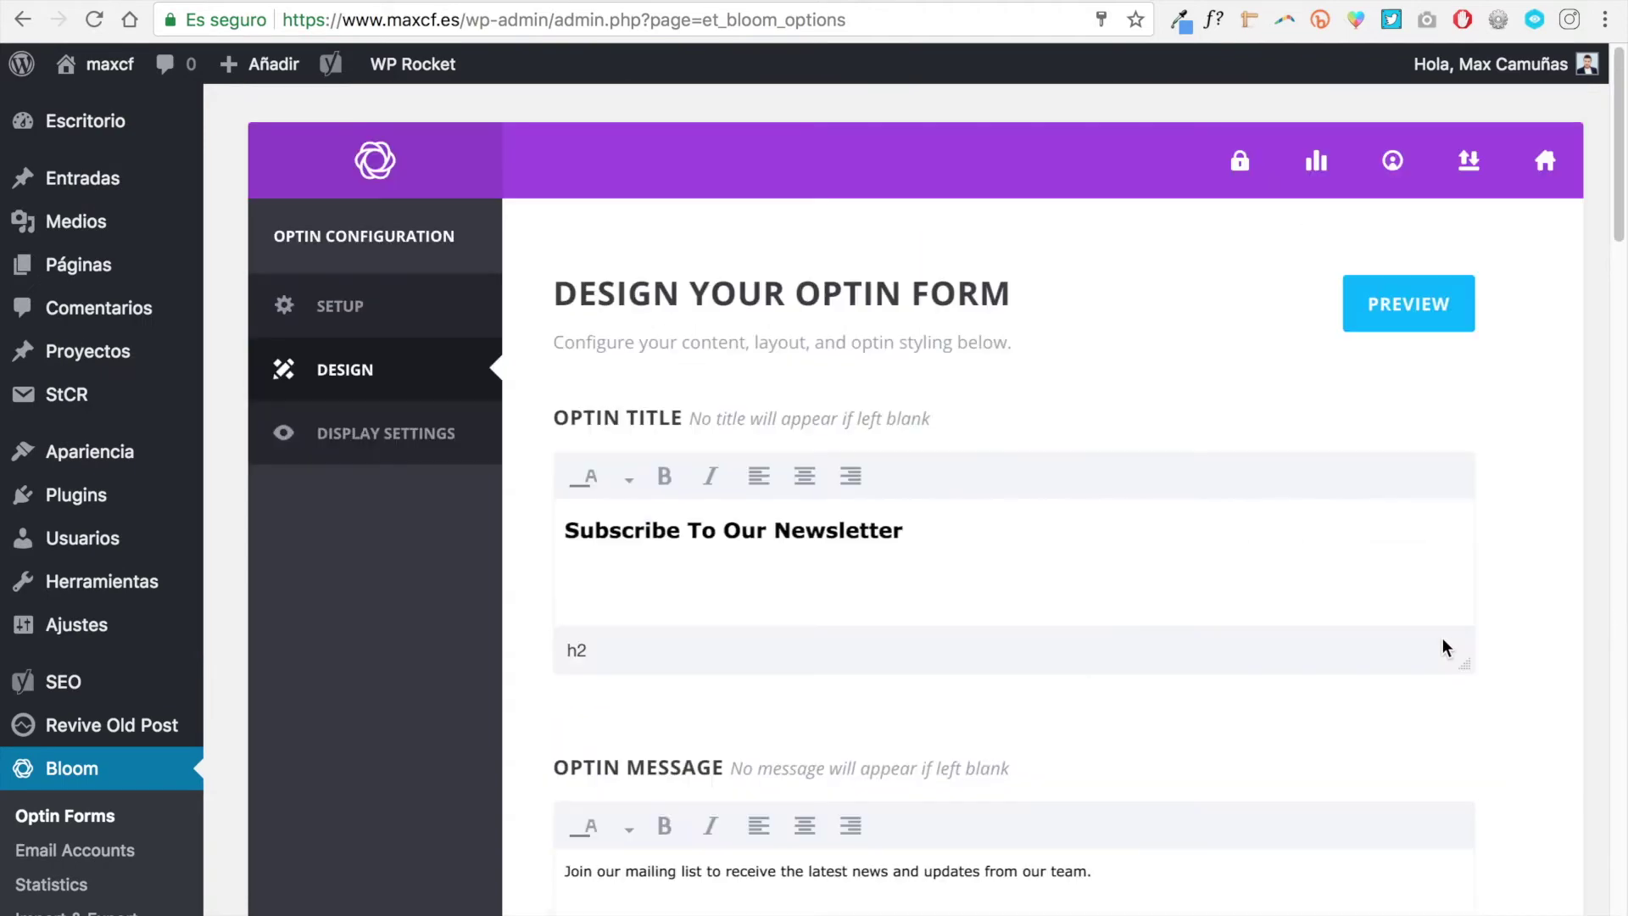
# Step: Replace the optin title with "formulario de prueba" and the optin message with "DESCARGA ESTE EBOOK"
pyautogui.scroll(-3, 1414, 524)
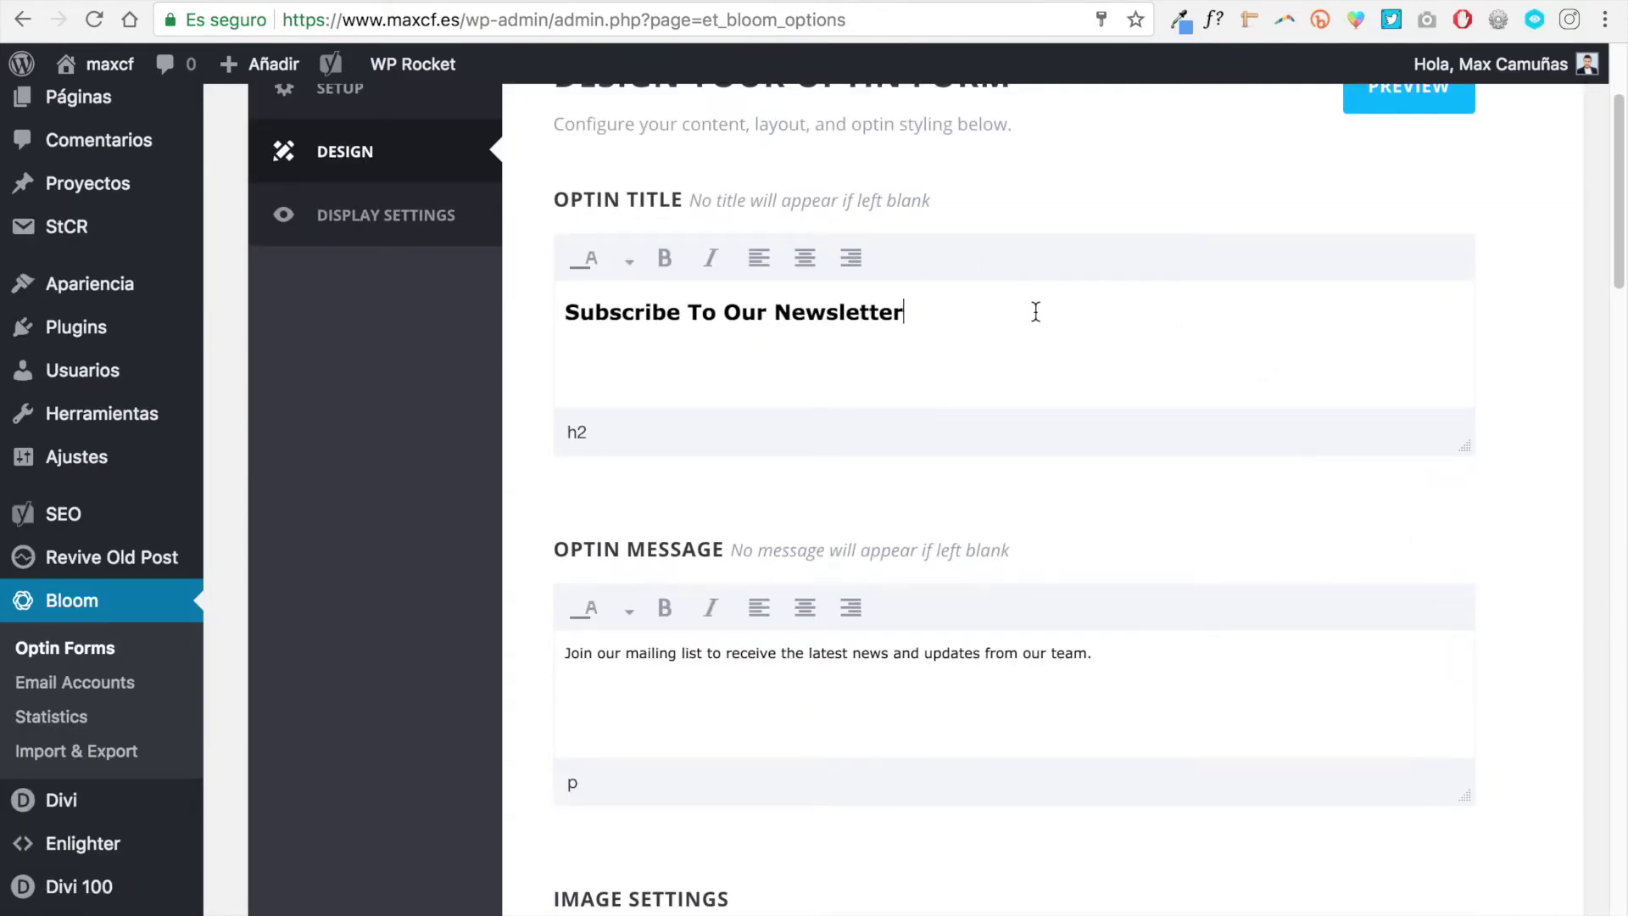
pyautogui.moveTo(1036, 310); pyautogui.dragTo(519, 288)
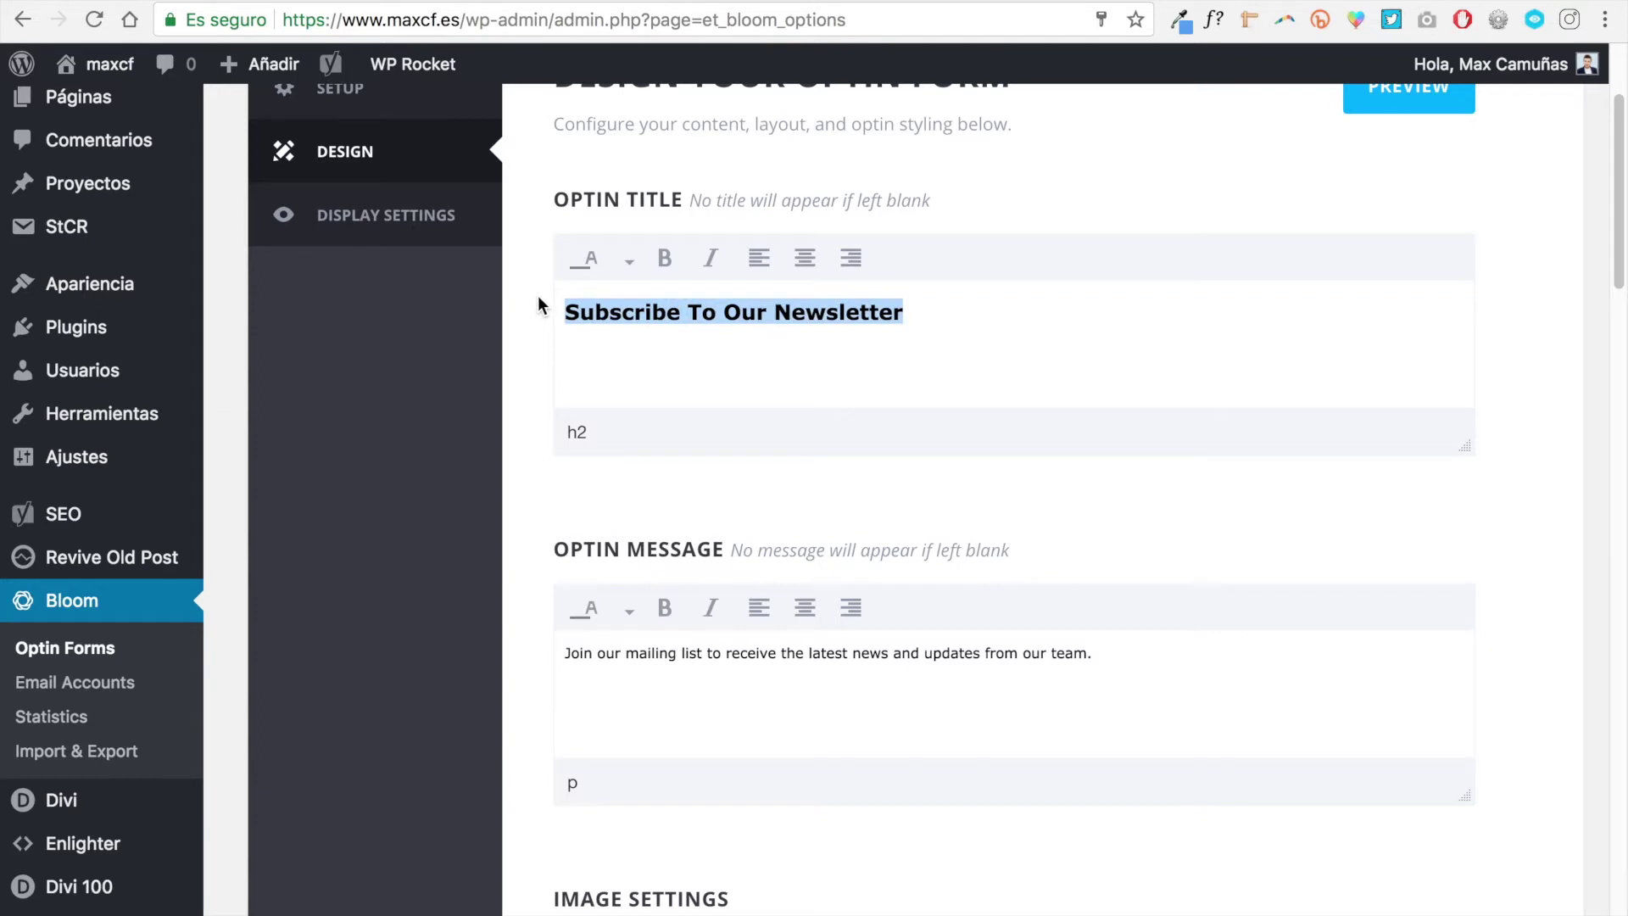
pyautogui.write('formulario de prueba')
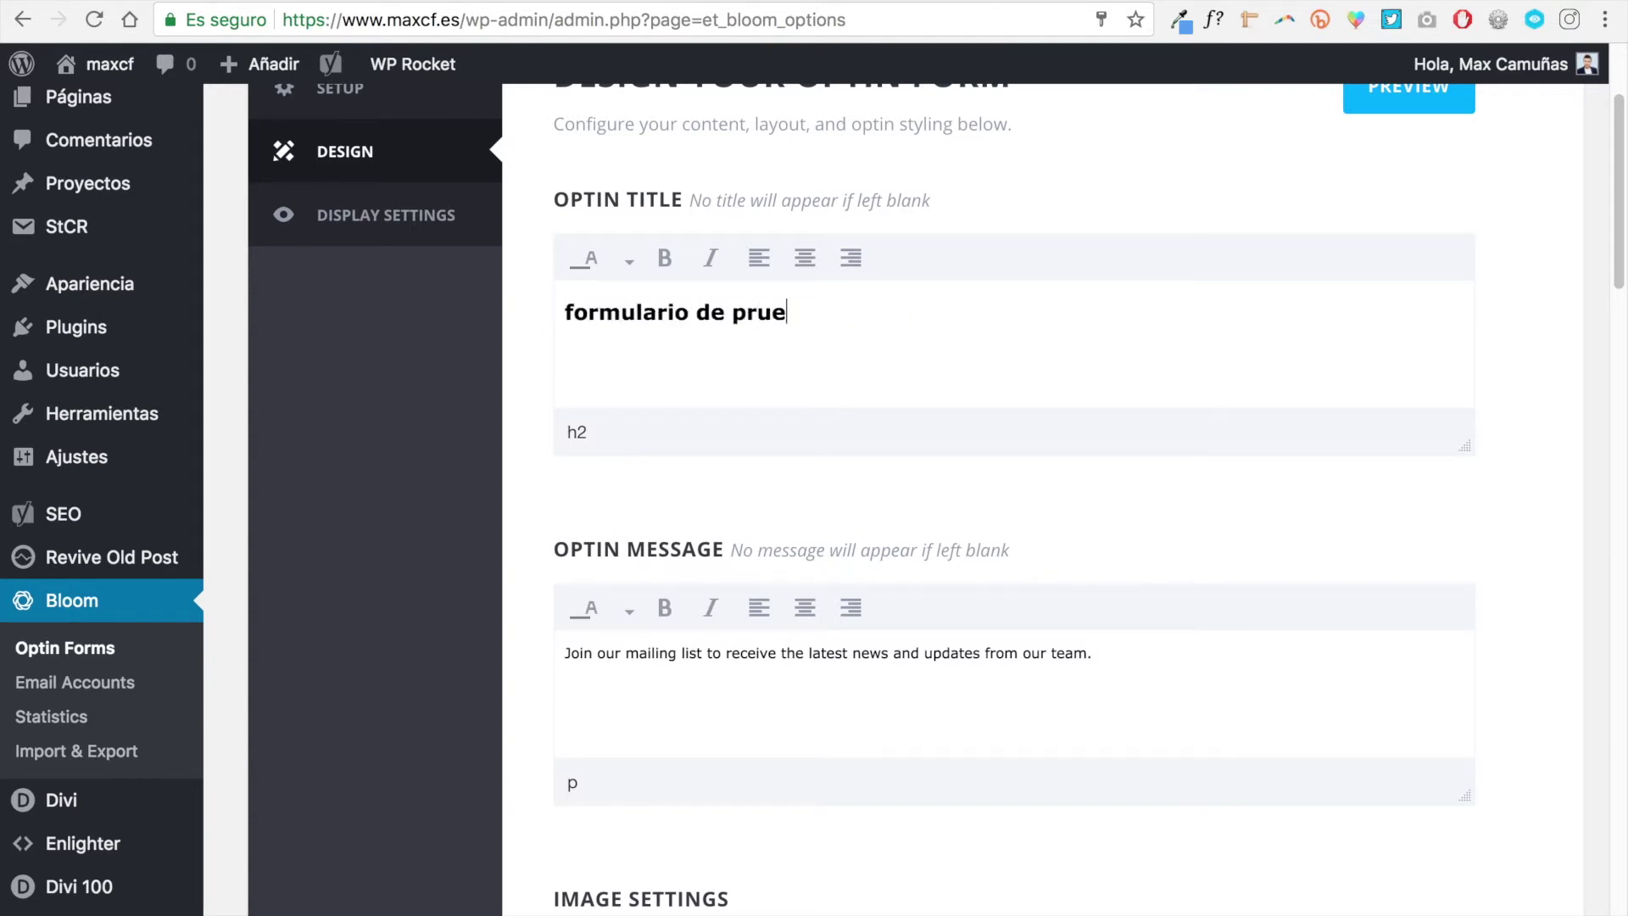
pyautogui.click(1185, 676)
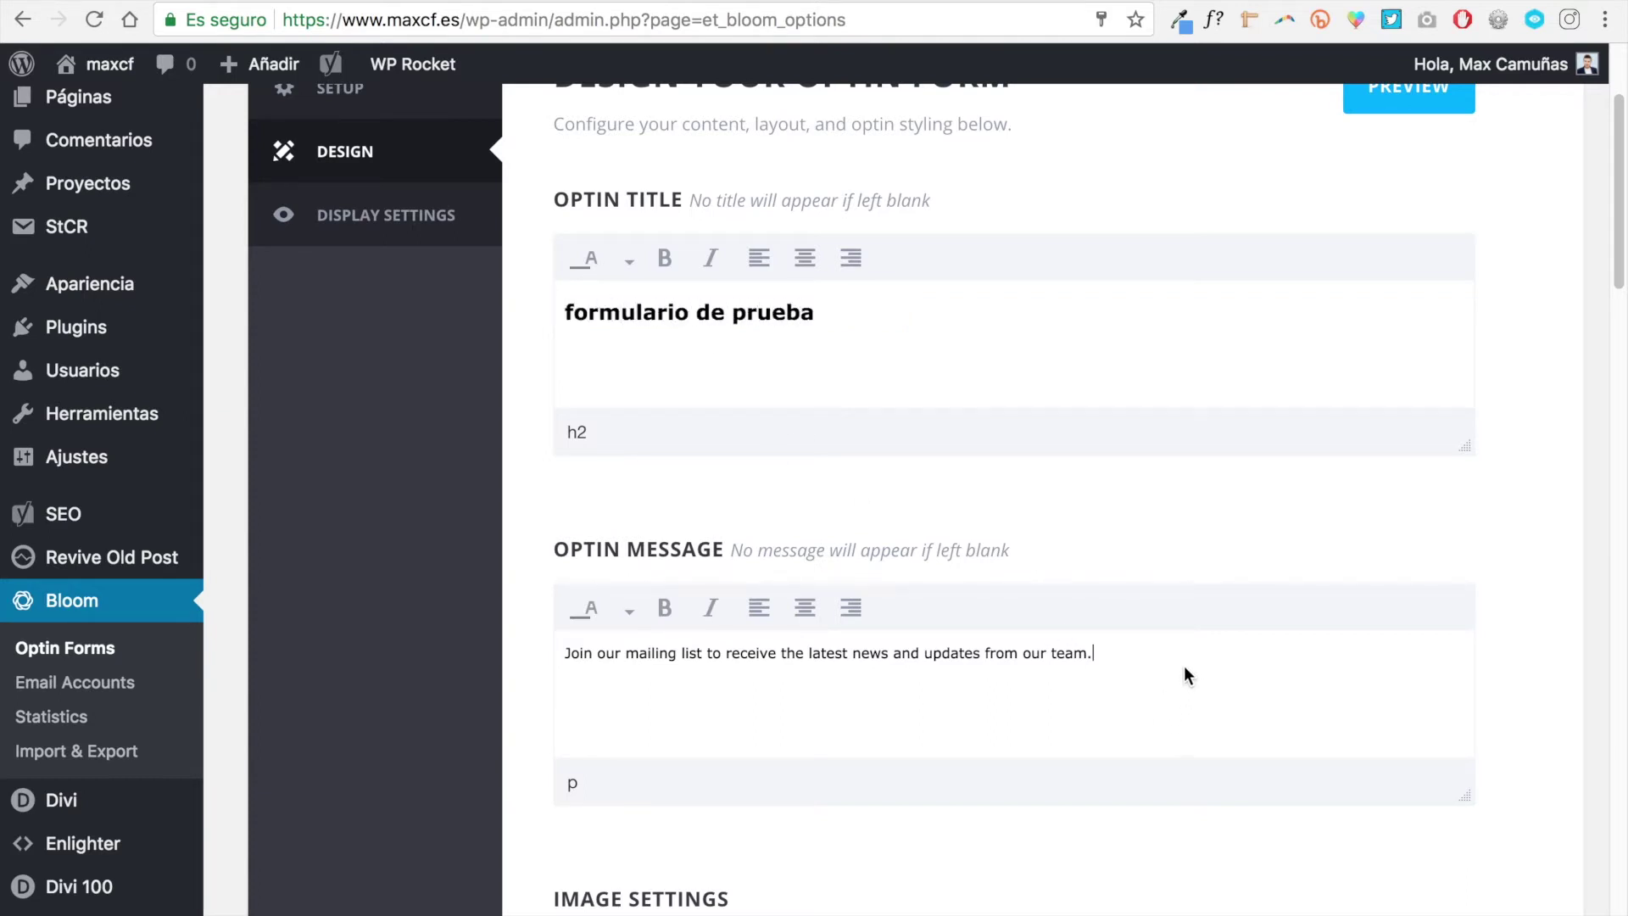
pyautogui.tripleClick(579, 661)
pyautogui.write('DS')
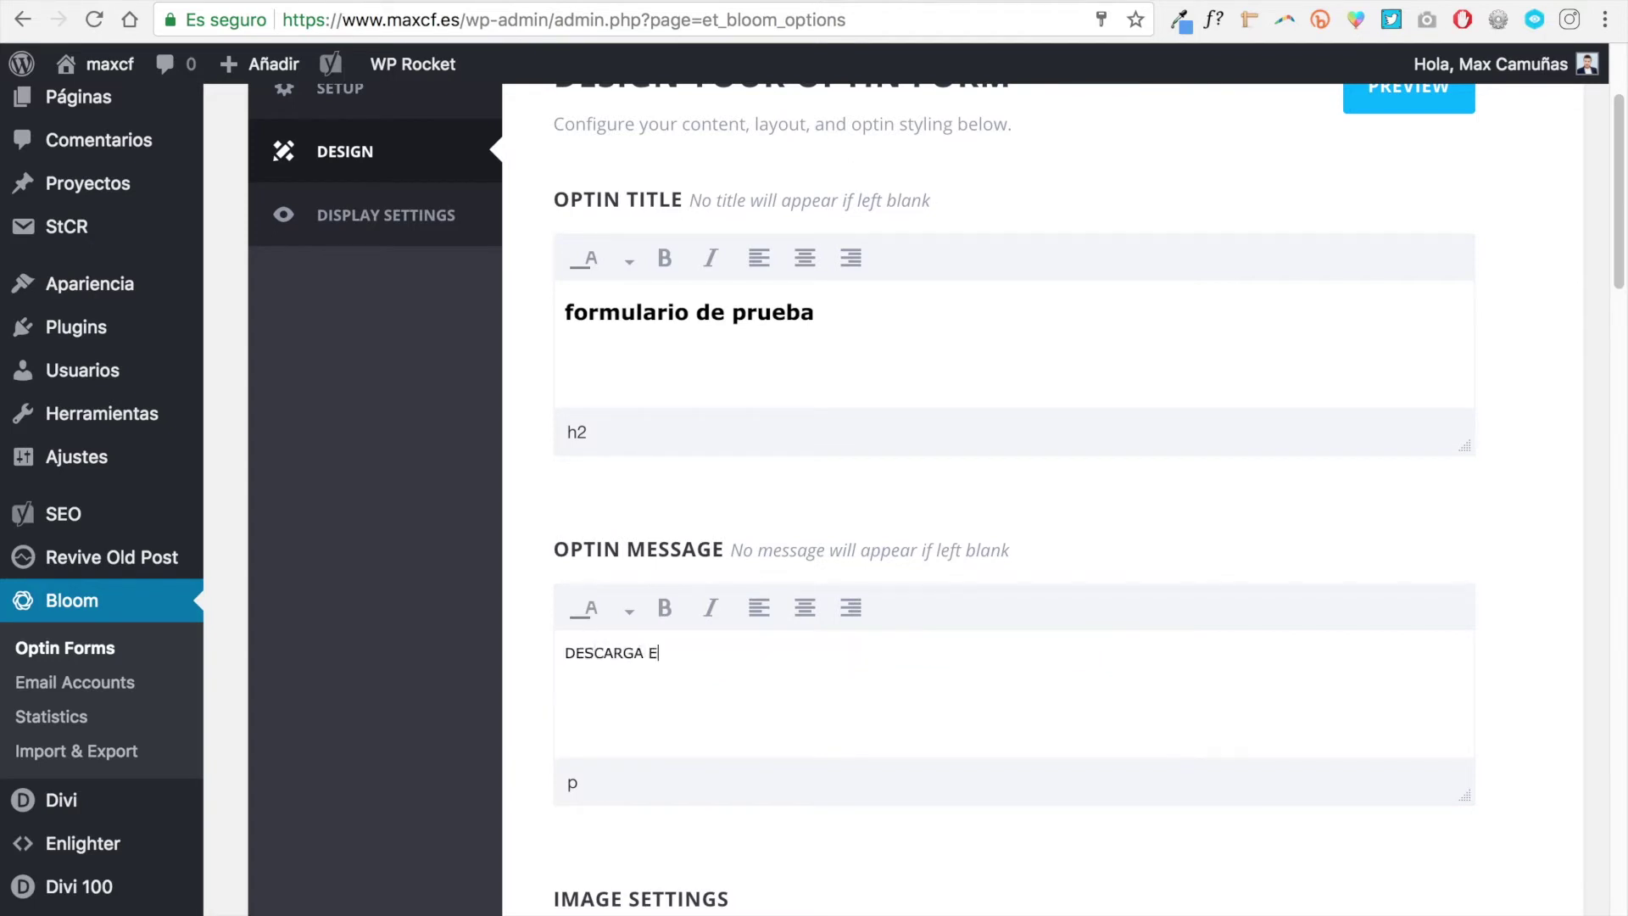
# Step: Examine the image settings and the available image orientations, keeping "Image Left of Text"
pyautogui.scroll(-3, 797, 725)
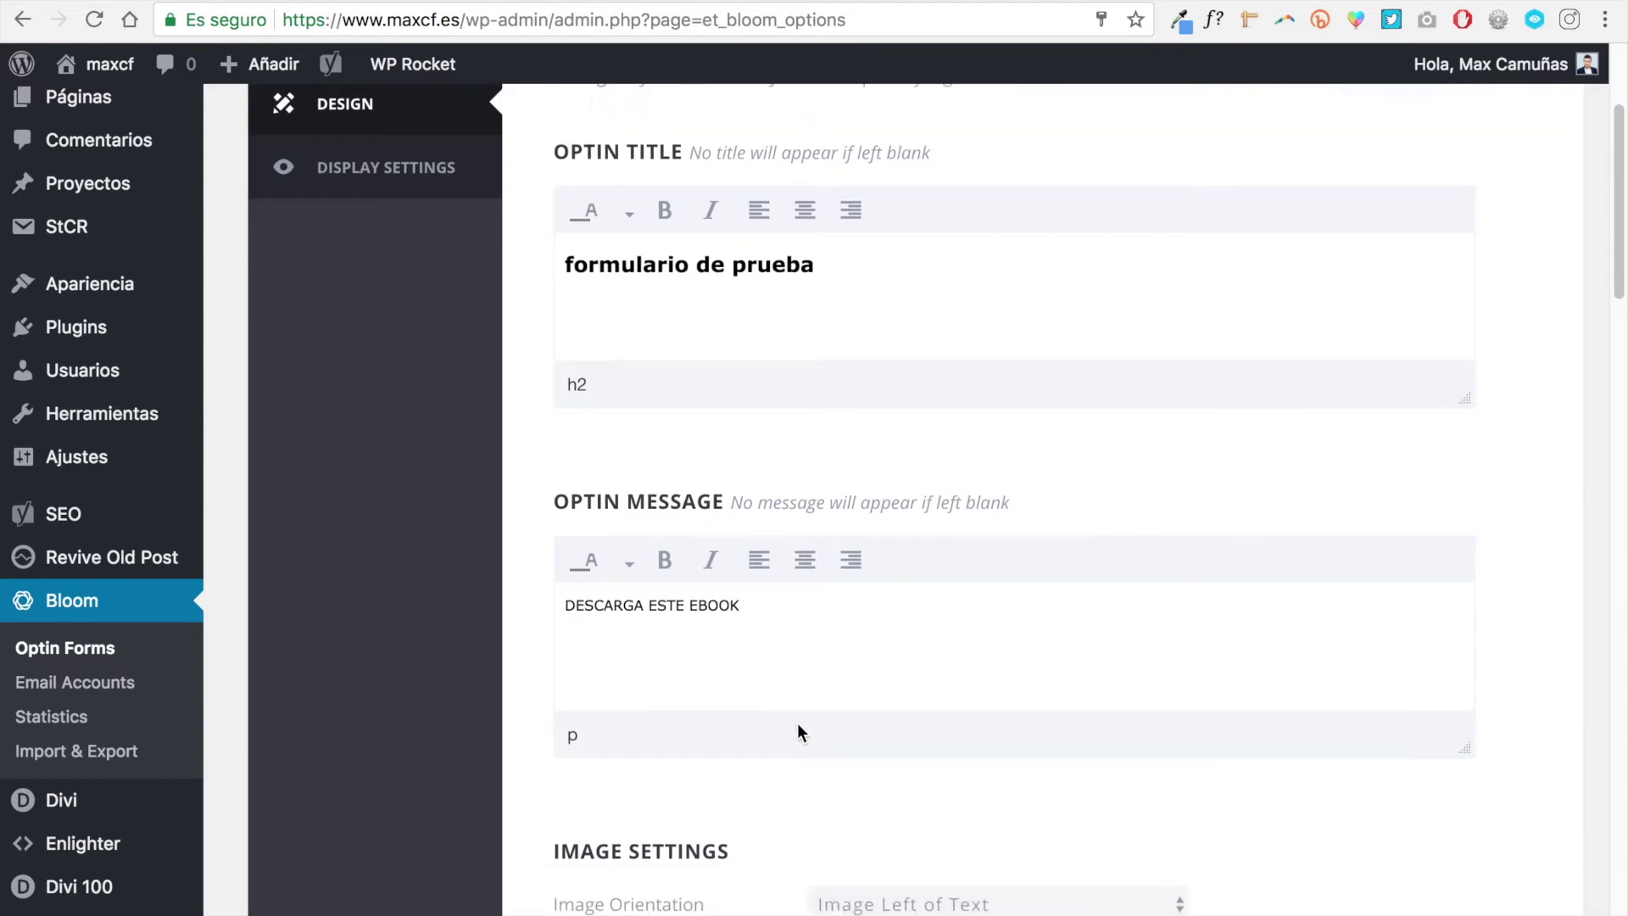
pyautogui.scroll(-5, 1076, 777)
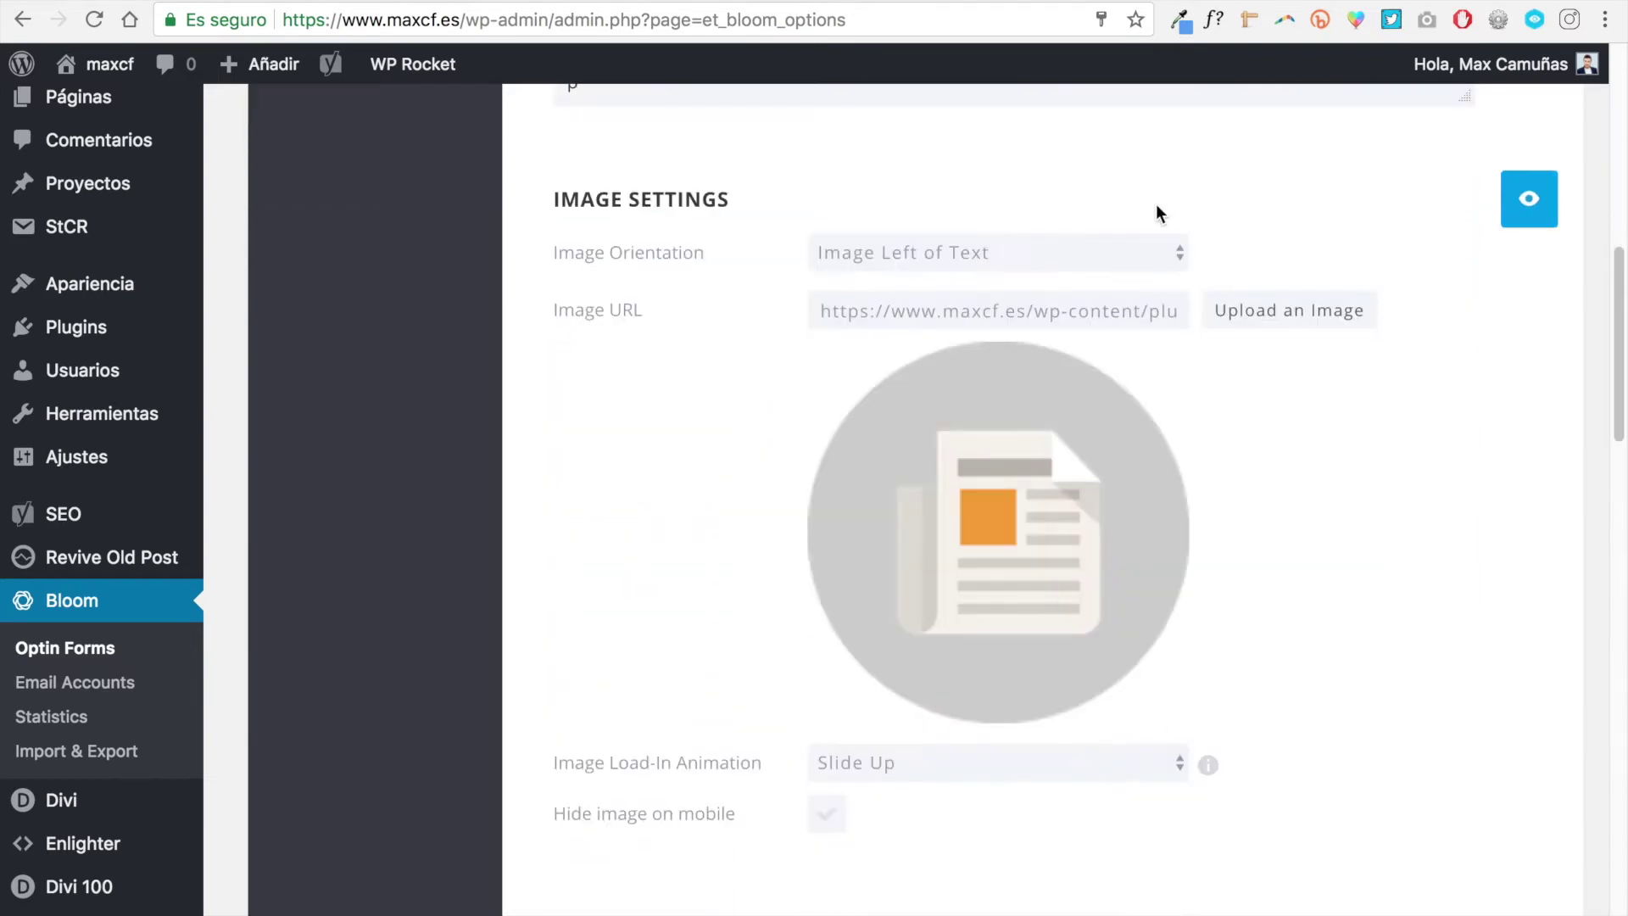
pyautogui.click(994, 255)
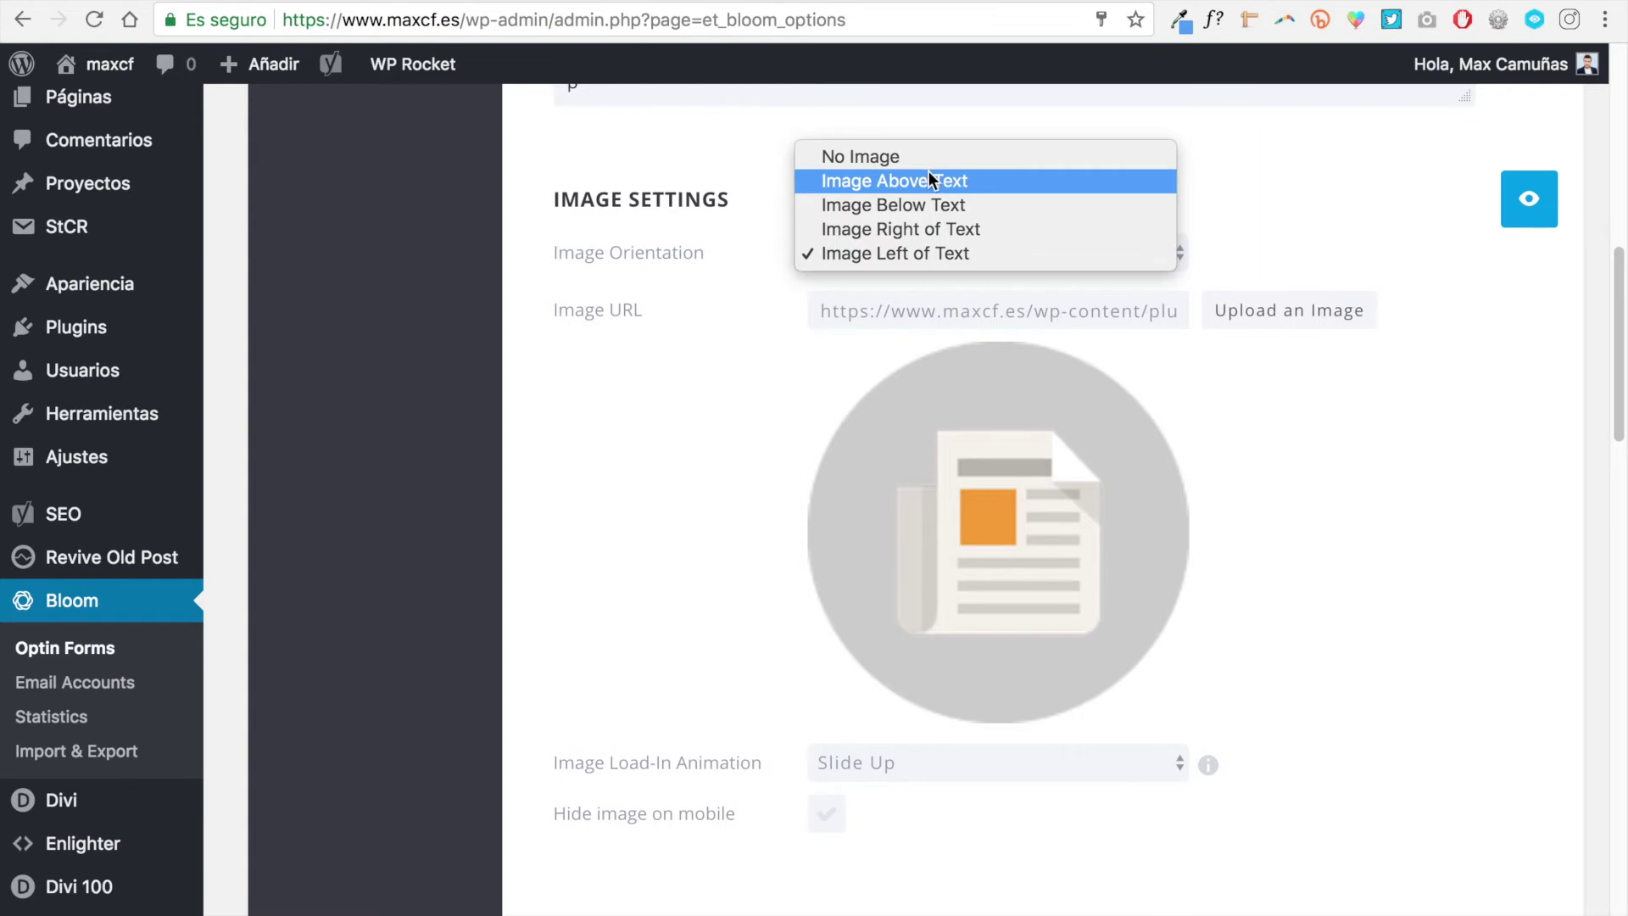
pyautogui.click(898, 745)
pyautogui.scroll(-8, 1318, 683)
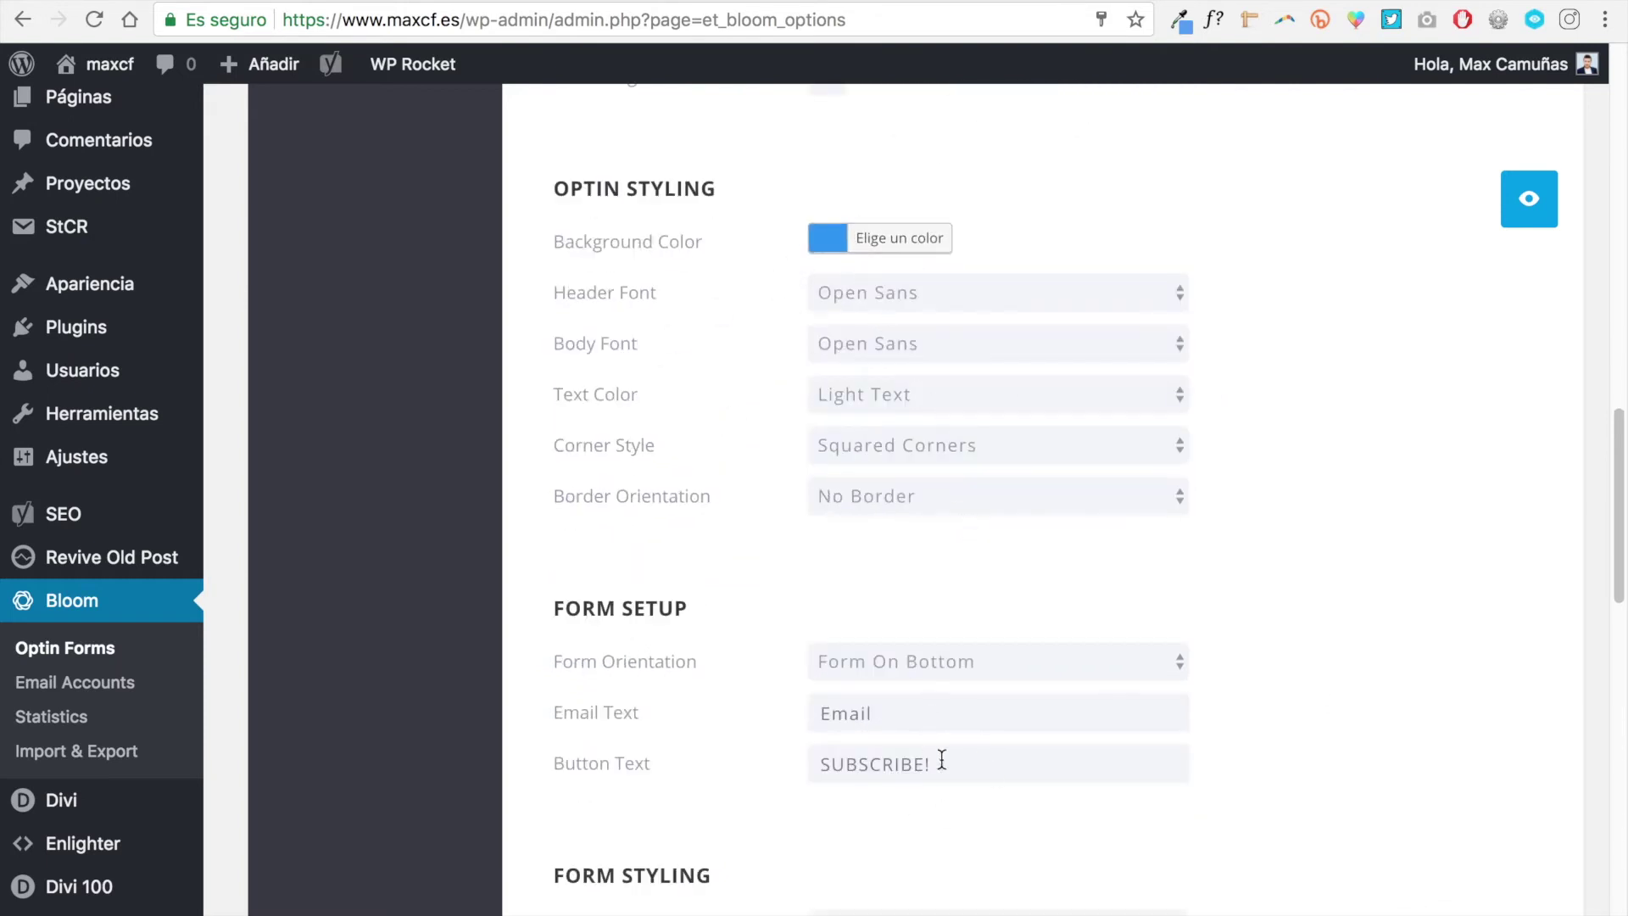
# Step: Review the form setup, form styling, edge style, footer text, success message and custom CSS options without changing them
pyautogui.click(908, 726)
pyautogui.scroll(-1, 914, 721)
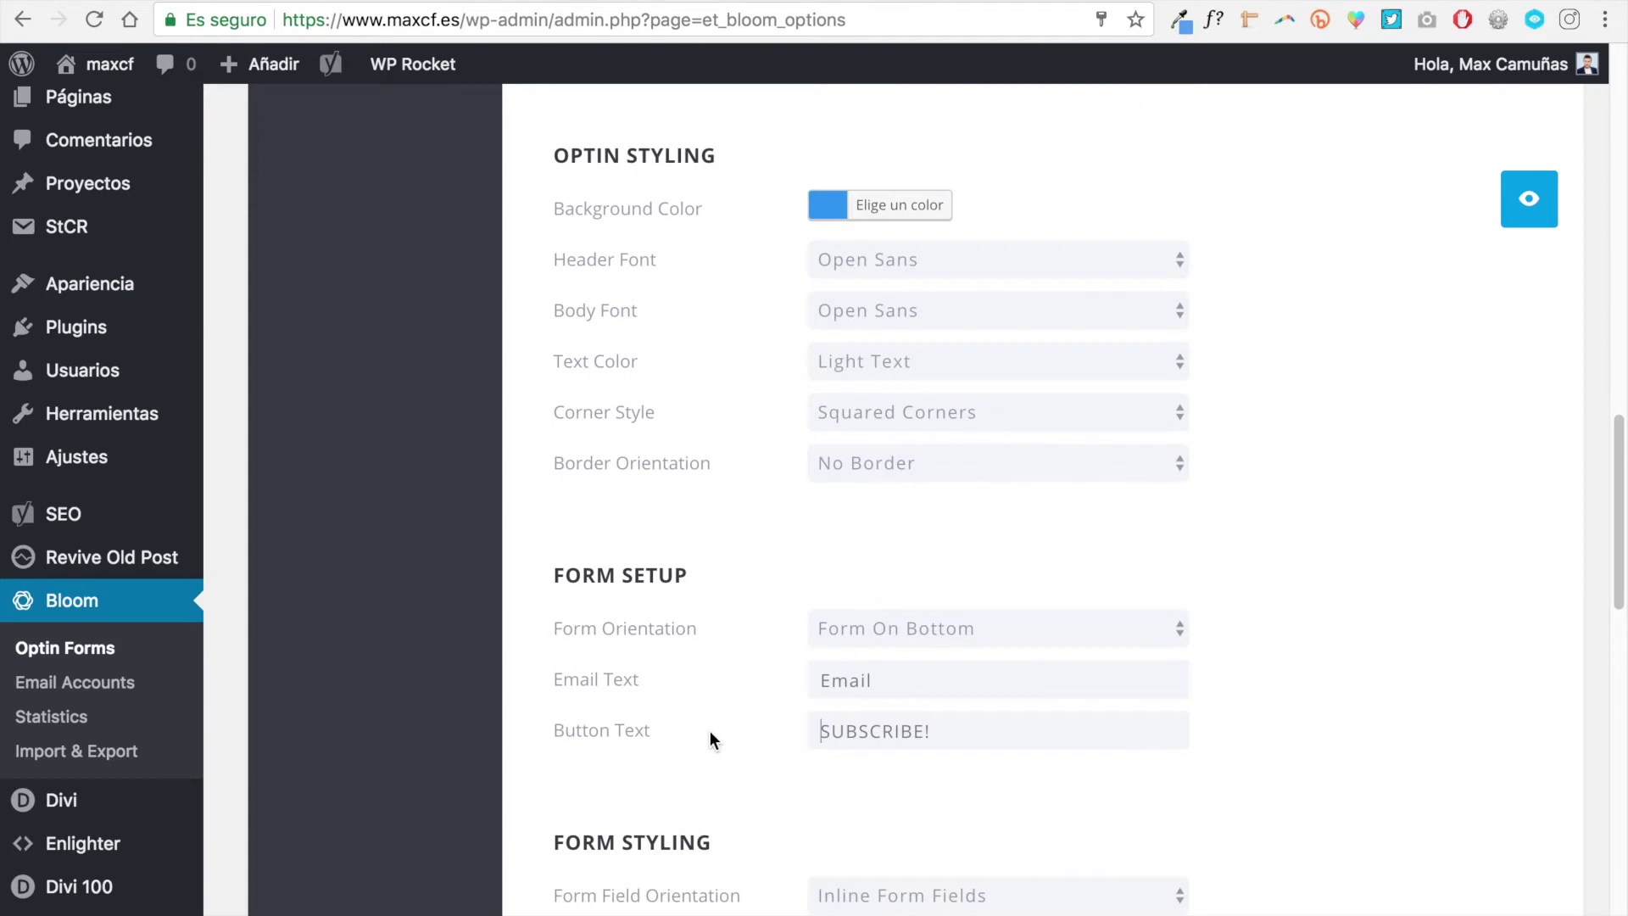
pyautogui.scroll(-5, 1065, 734)
pyautogui.scroll(-3, 941, 721)
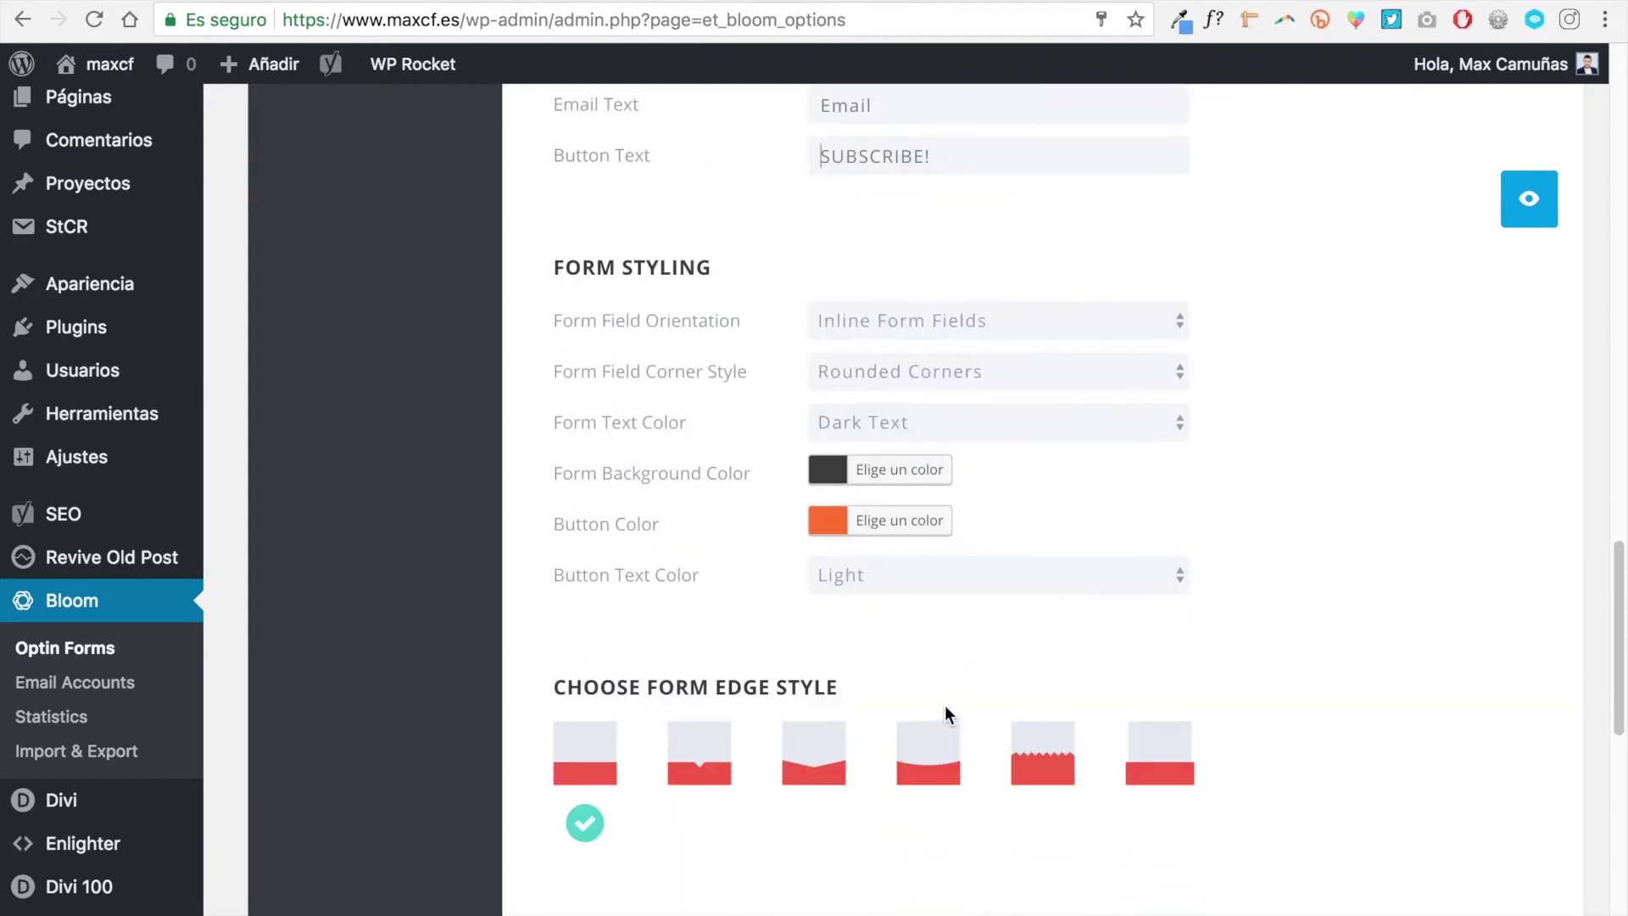
pyautogui.moveTo(851, 644); pyautogui.dragTo(660, 636)
pyautogui.scroll(-4, 757, 721)
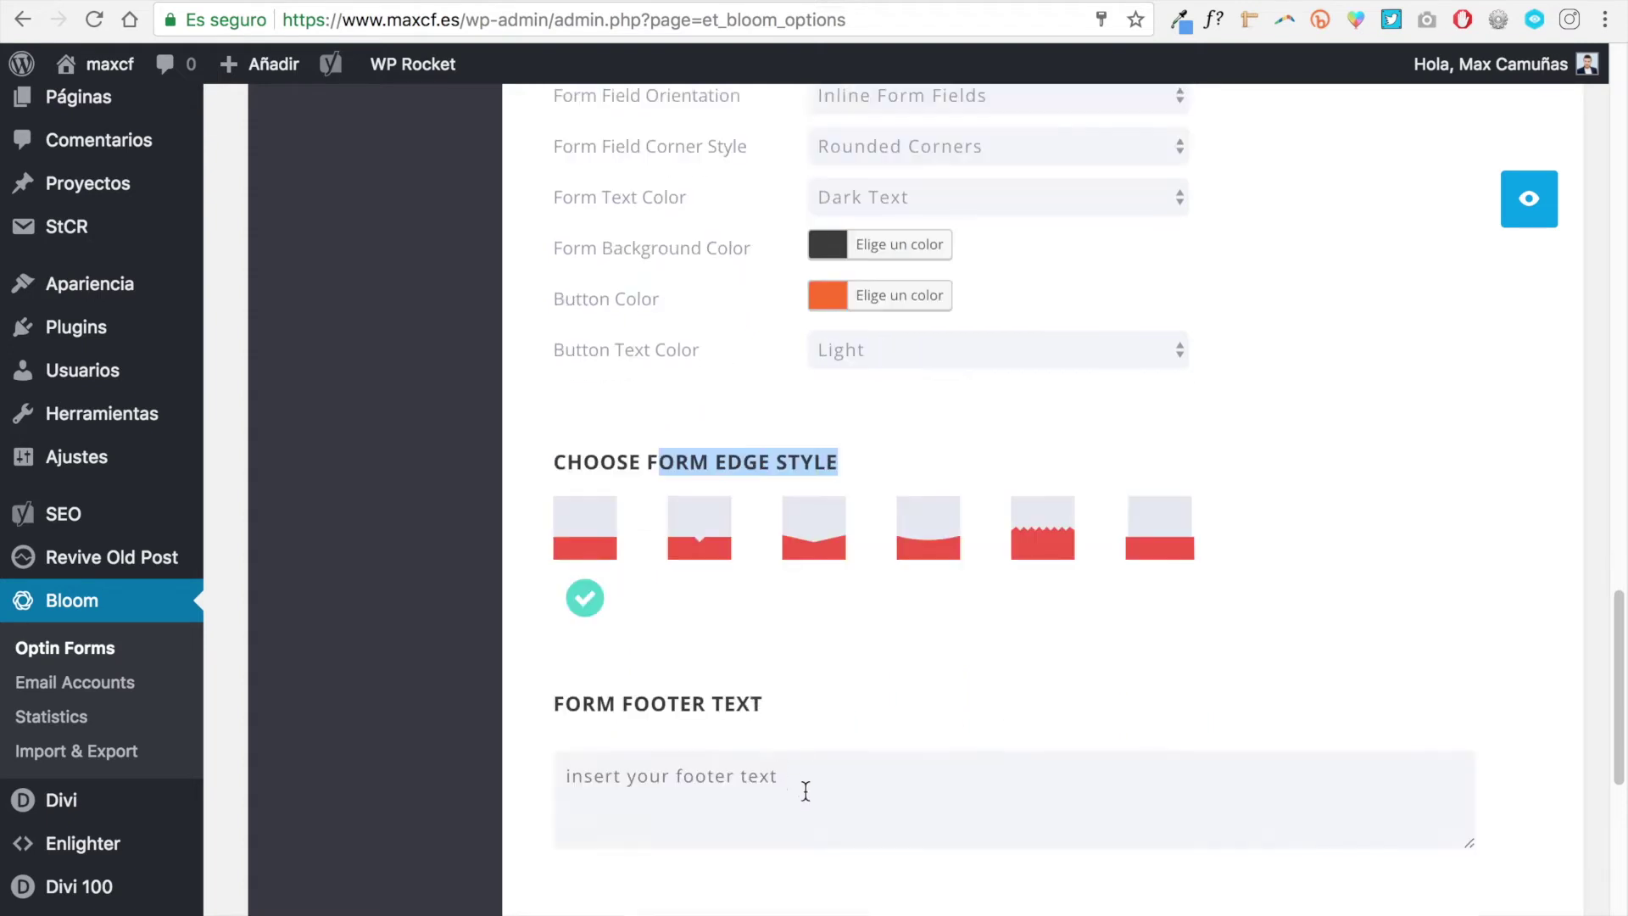
pyautogui.scroll(-2, 679, 625)
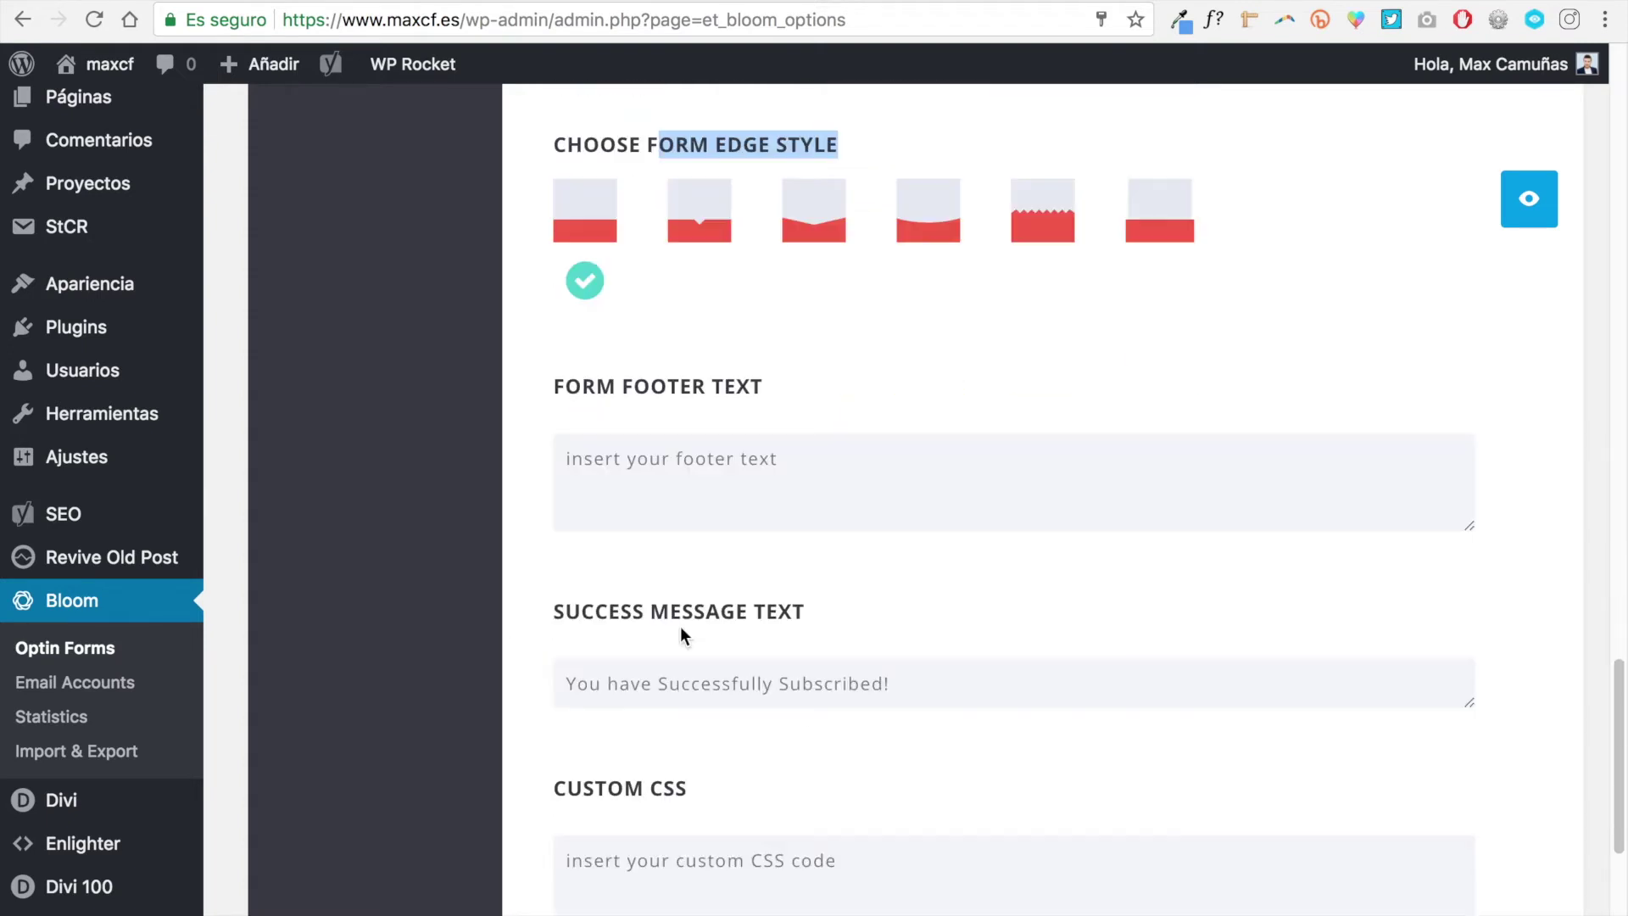
pyautogui.click(750, 835)
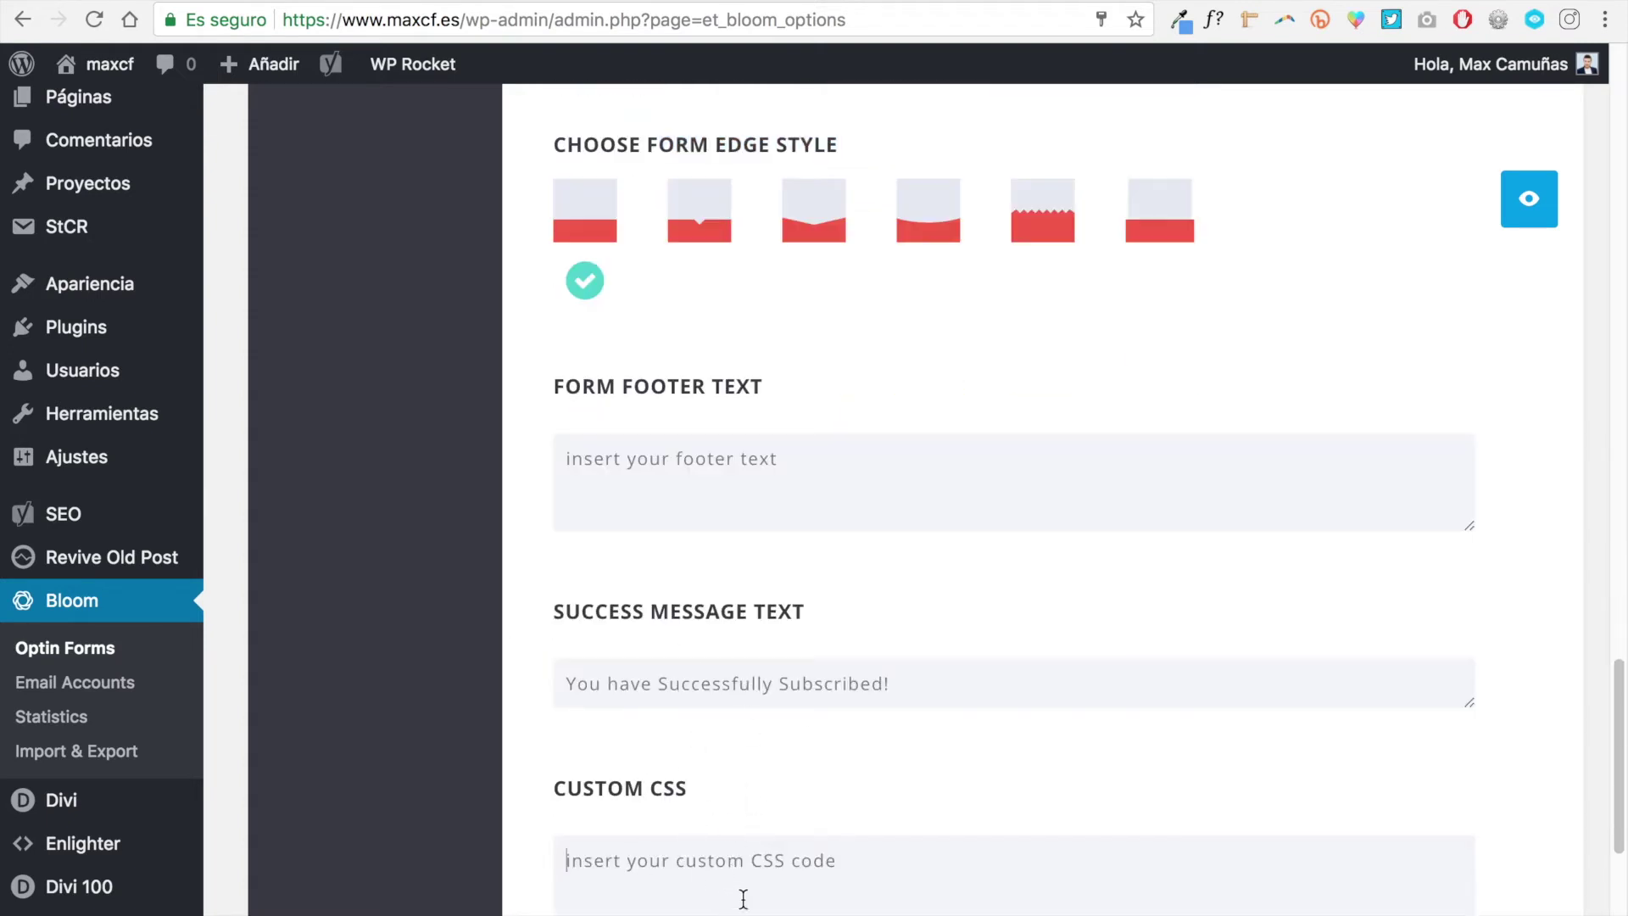
pyautogui.scroll(20, 722, 794)
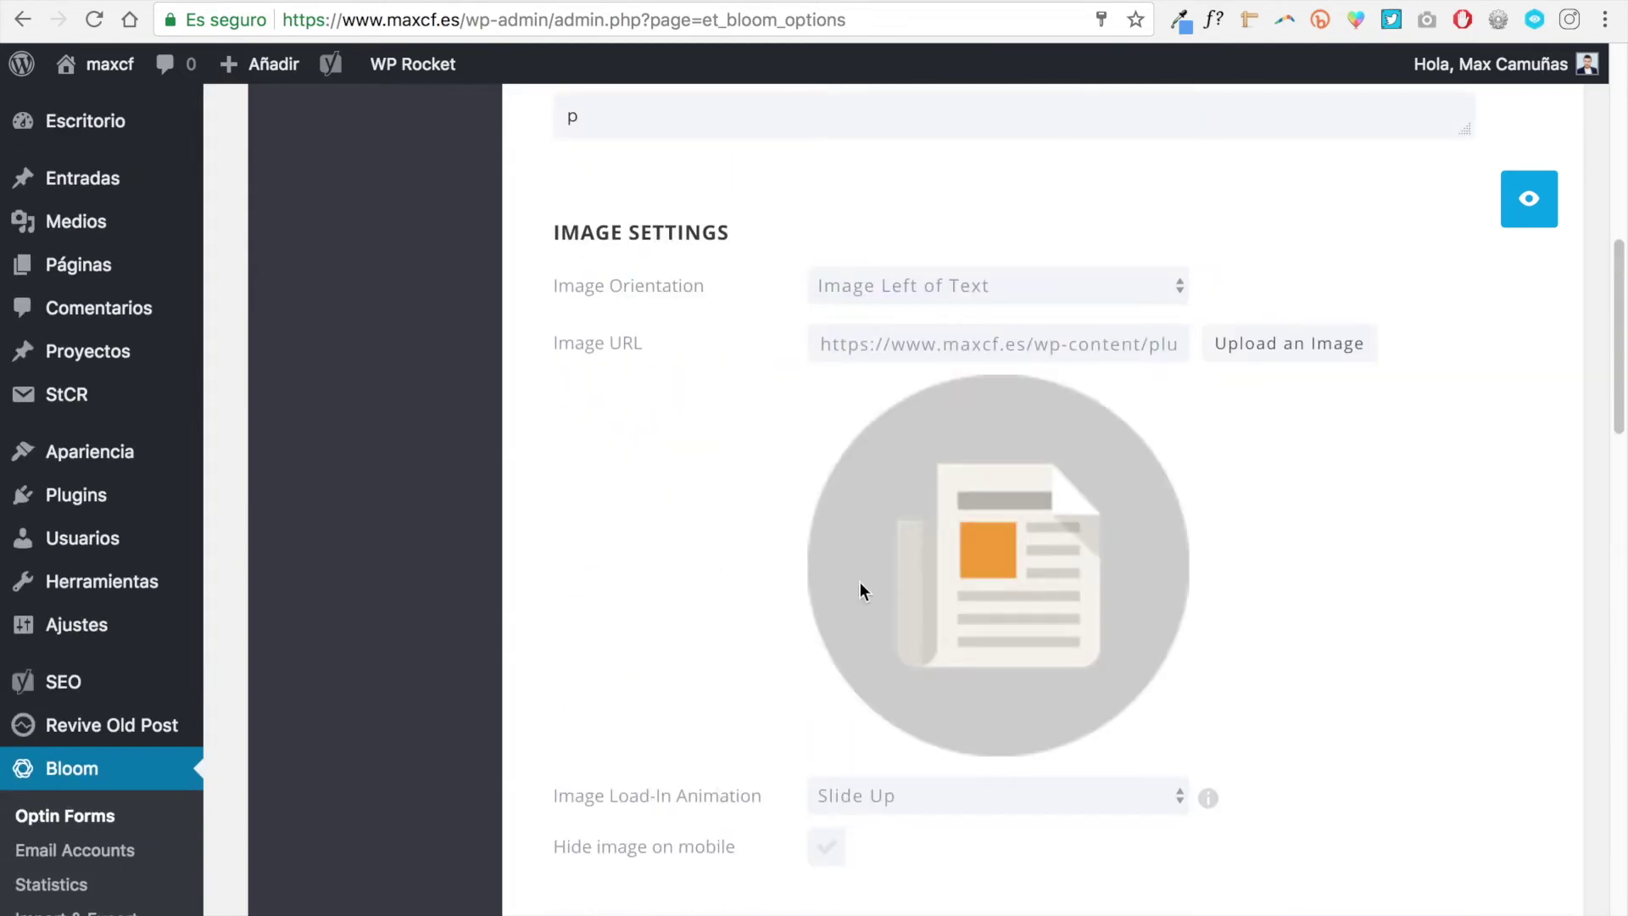
# Step: Preview the pop-up optin and inspect its Nombre and Email field labels
pyautogui.click(1527, 206)
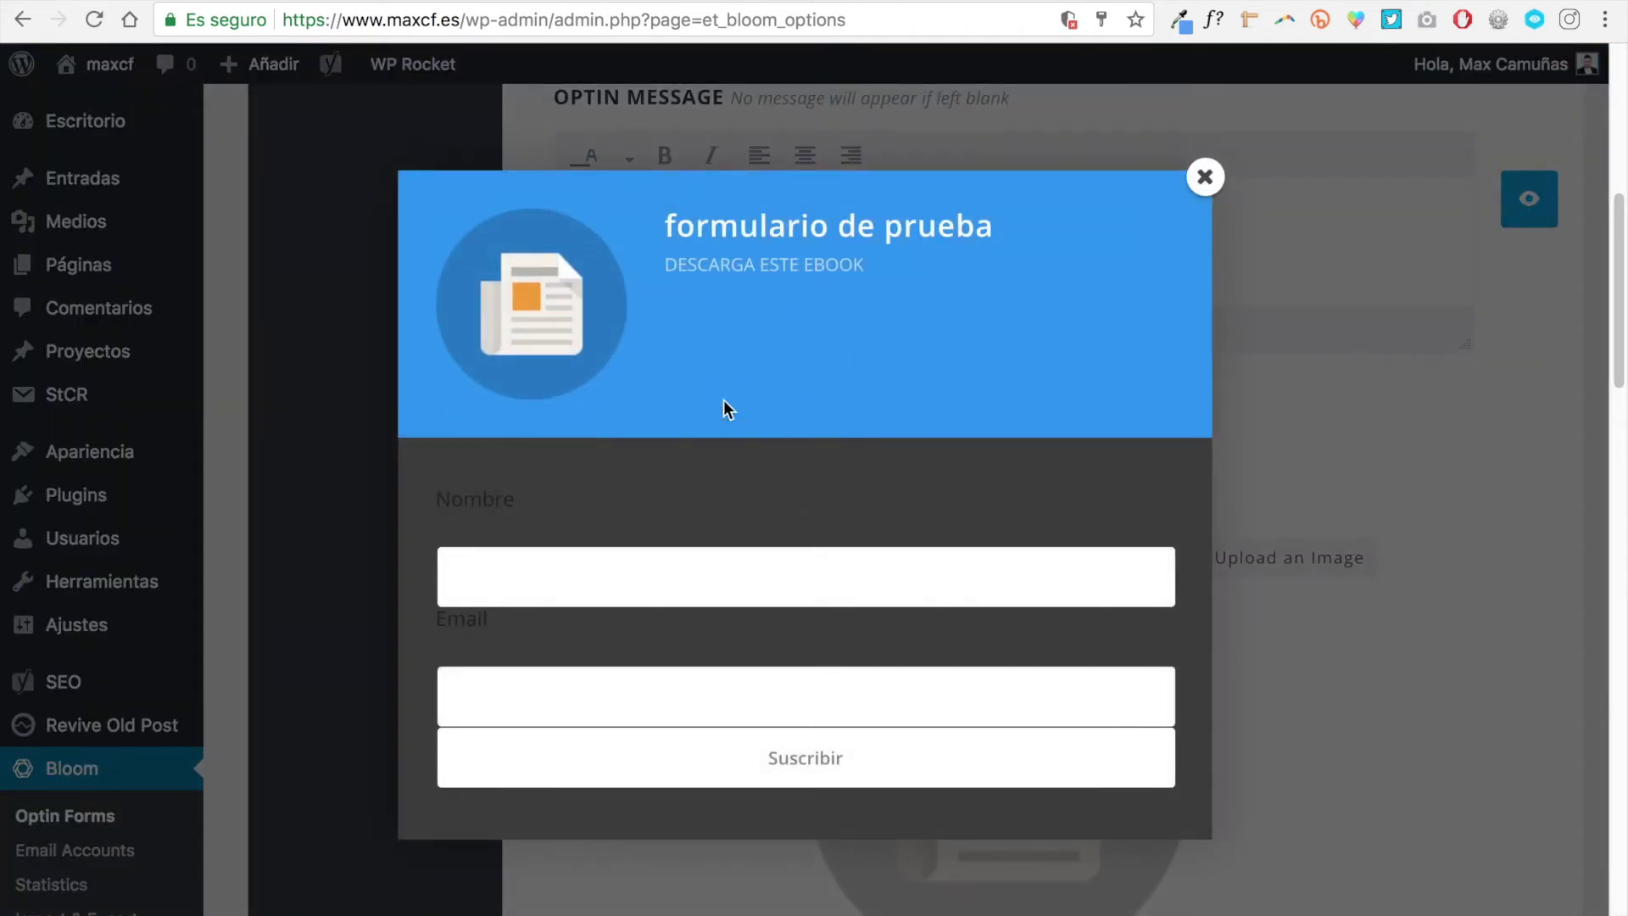
pyautogui.moveTo(513, 509)
pyautogui.mouseDown()
pyautogui.moveTo(436, 501)
pyautogui.moveTo(498, 509)
pyautogui.mouseUp()
pyautogui.moveTo(495, 633); pyautogui.dragTo(413, 620)
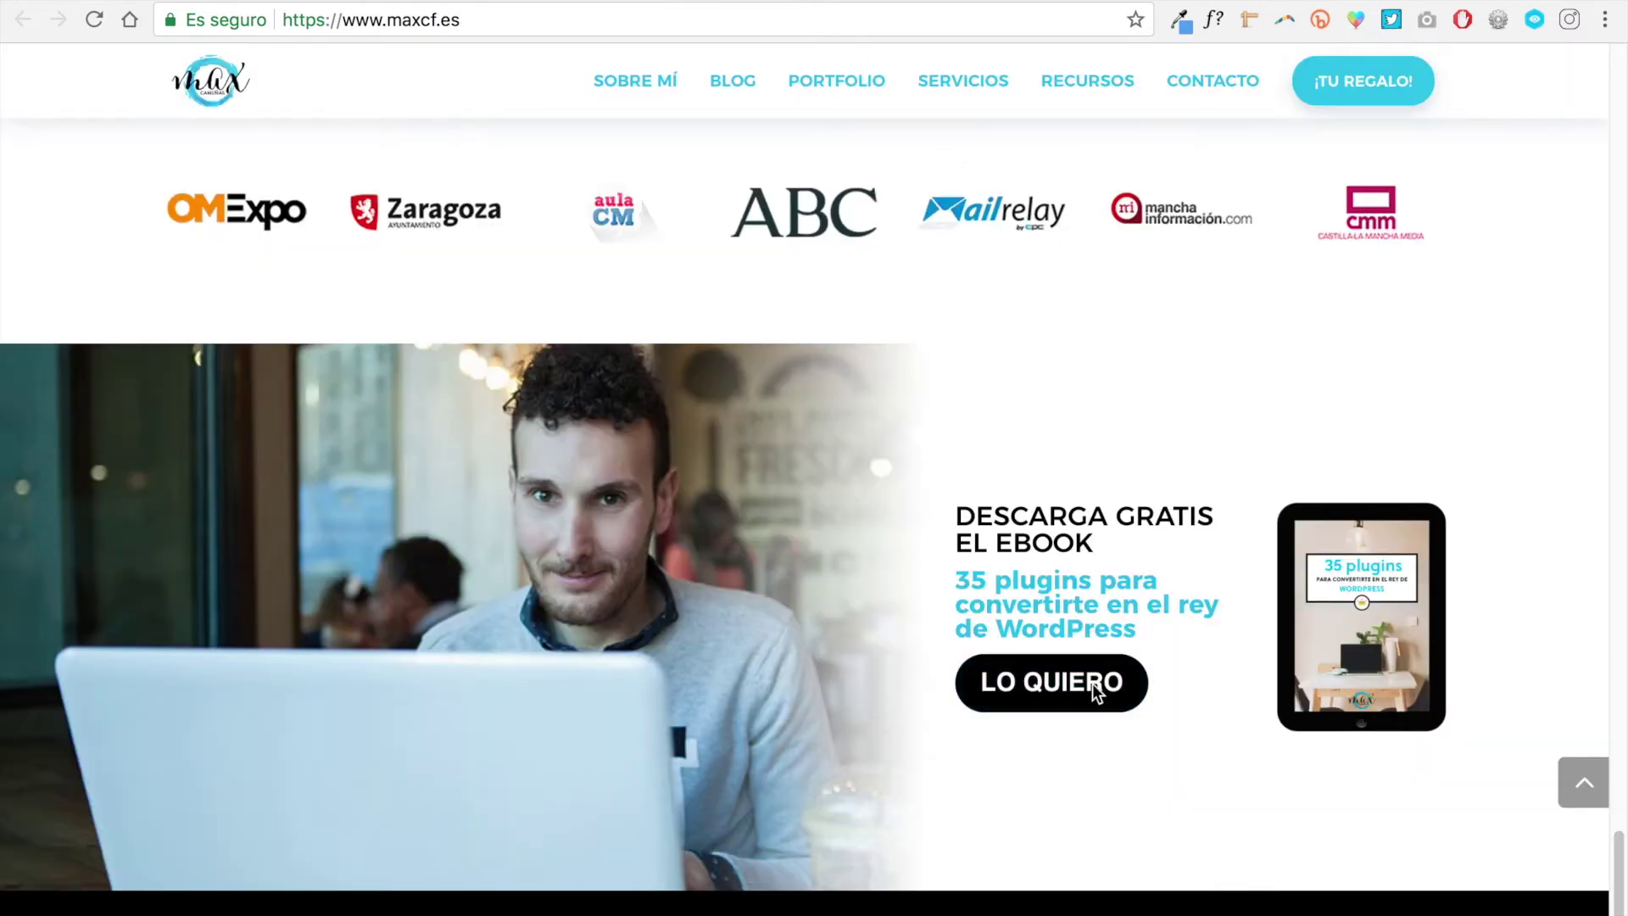
# Step: Switch to the maxcf.es website, open the free ebook pop-up and examine its NOMBRE and EMAIL fields
pyautogui.click(1018, 679)
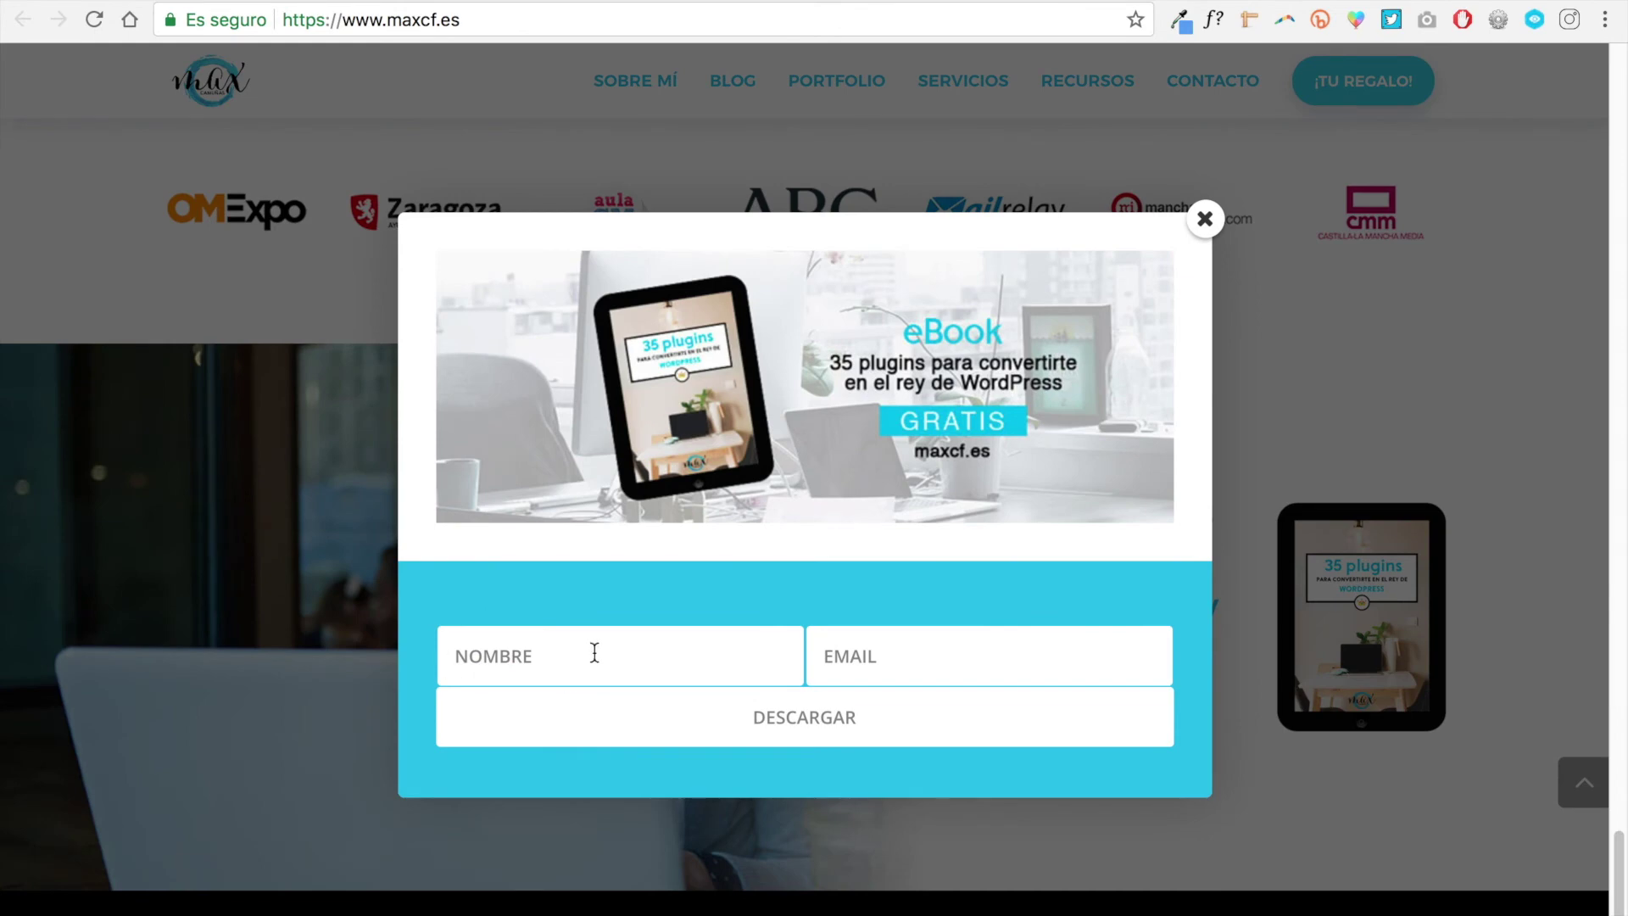
pyautogui.click(650, 657)
pyautogui.click(955, 664)
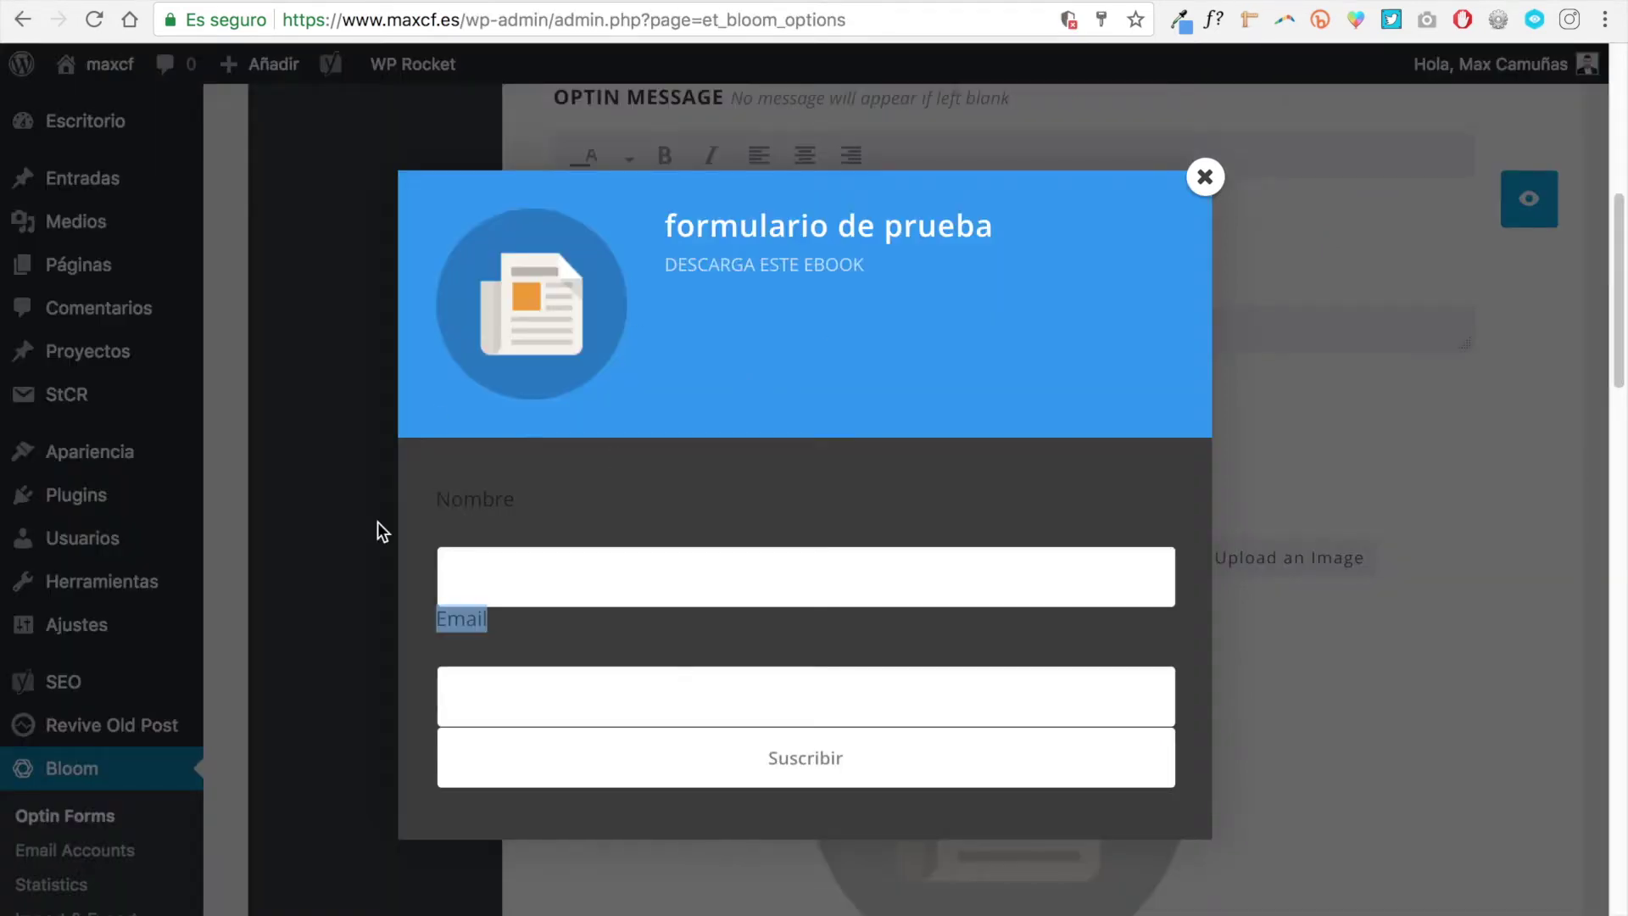
# Step: Return to the Bloom optin preview, check the Nombre and Email labels again, and close the preview
pyautogui.click(518, 518)
pyautogui.moveTo(519, 632); pyautogui.dragTo(441, 623)
pyautogui.click(430, 519)
pyautogui.click(1205, 178)
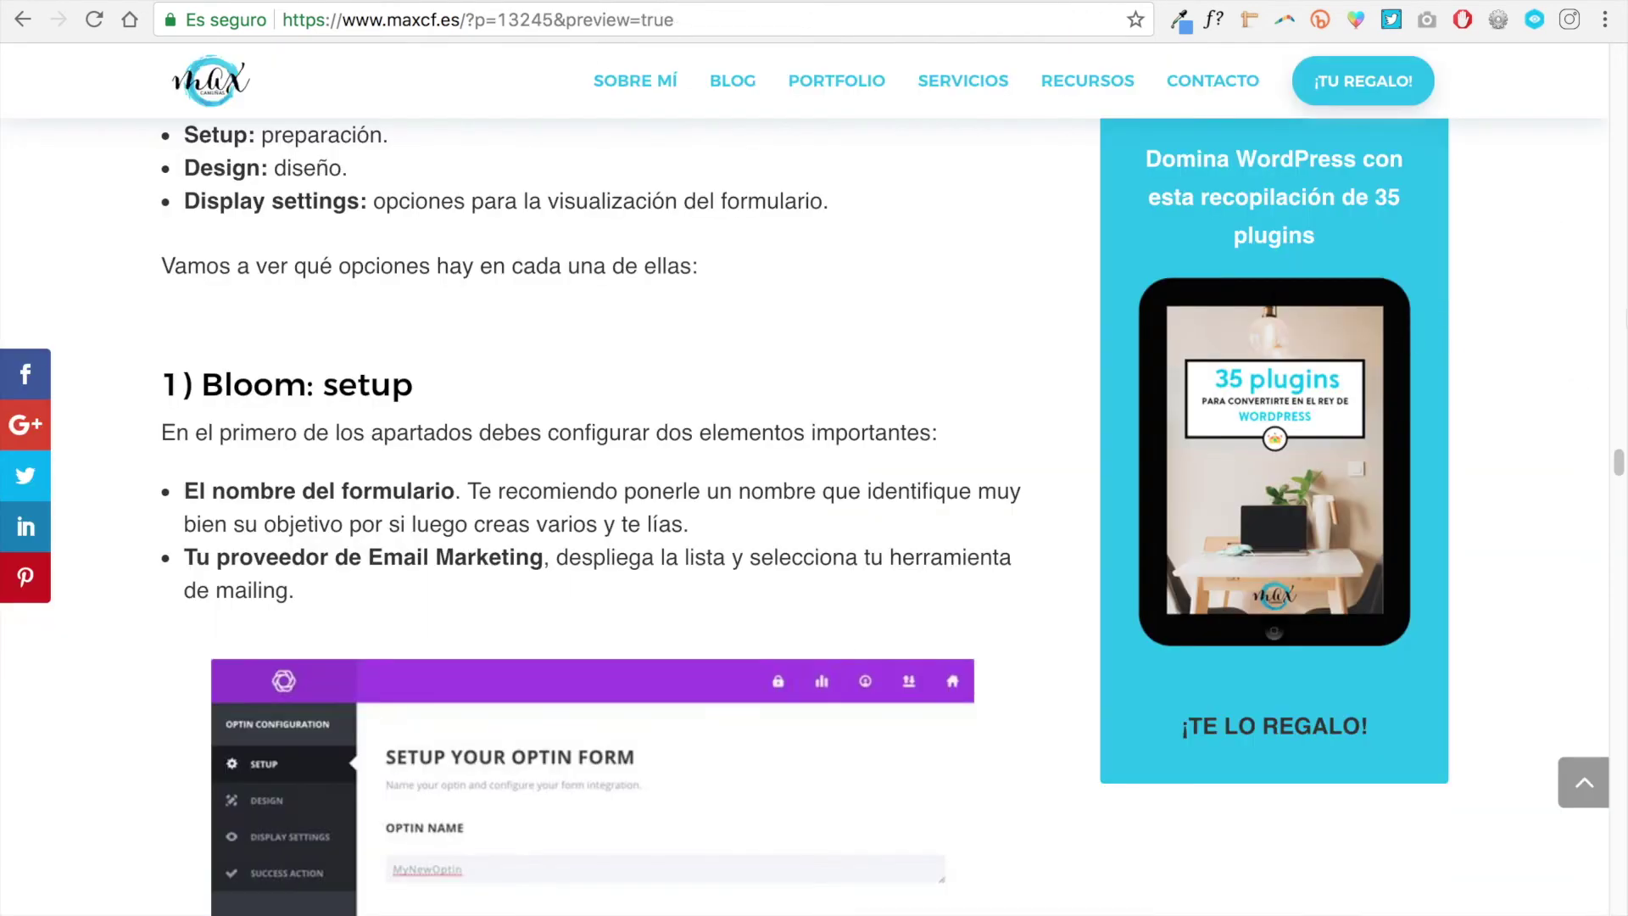
# Step: Find the customized form HTML code block in the blog post and copy the whole code
pyautogui.moveTo(1620, 462); pyautogui.dragTo(1618, 865)
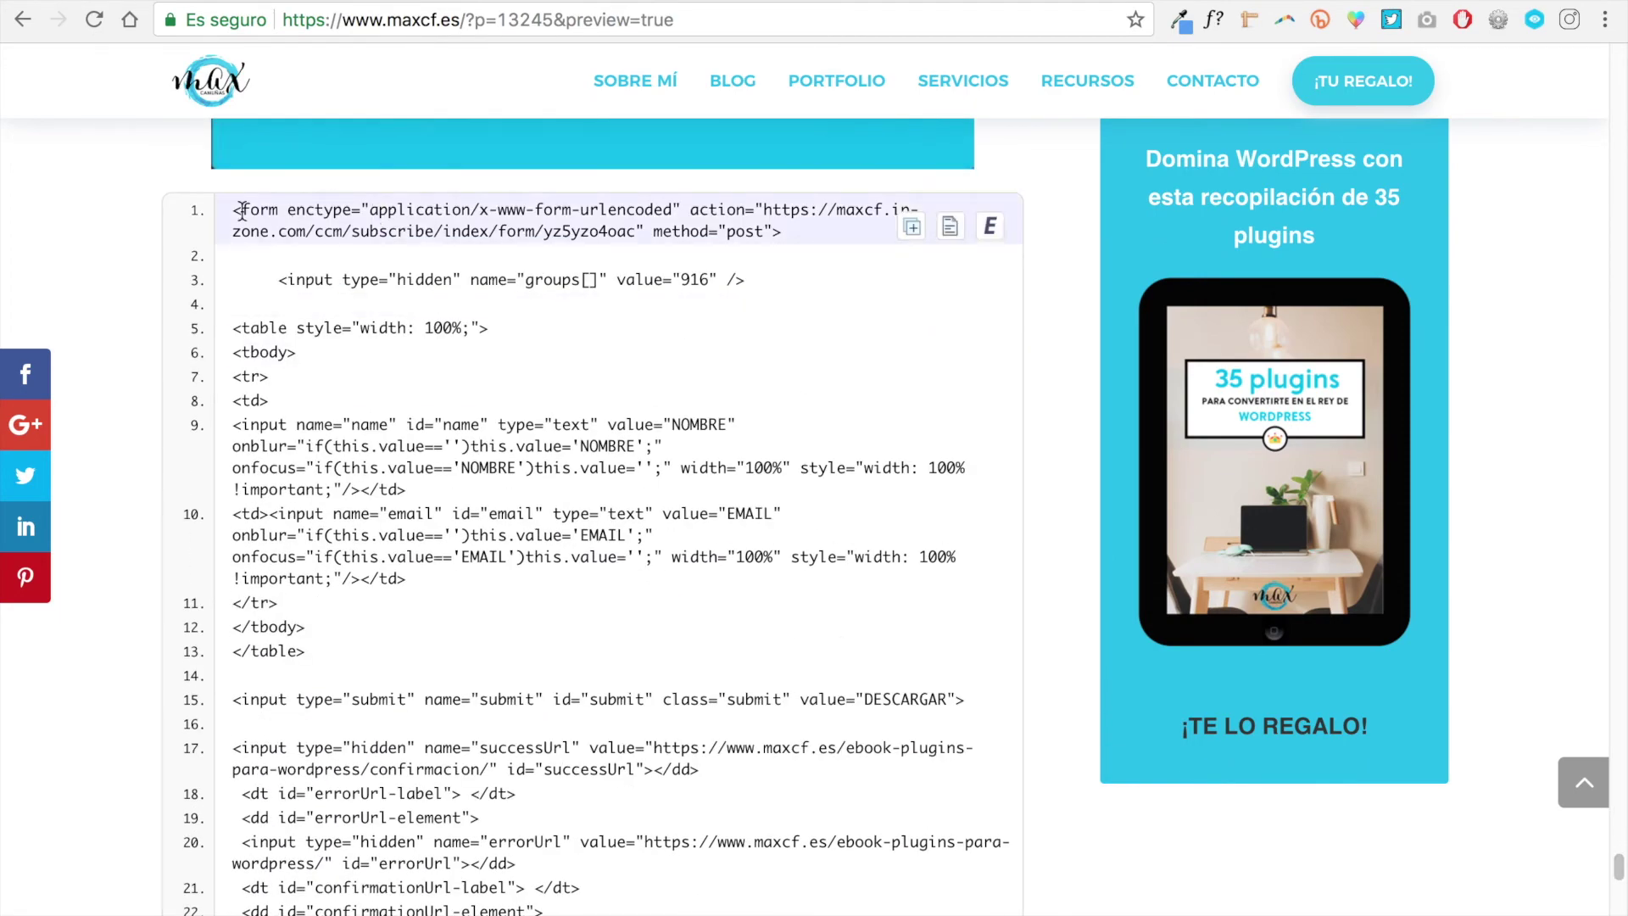
pyautogui.moveTo(238, 209); pyautogui.dragTo(507, 650)
pyautogui.rightClick(508, 651)
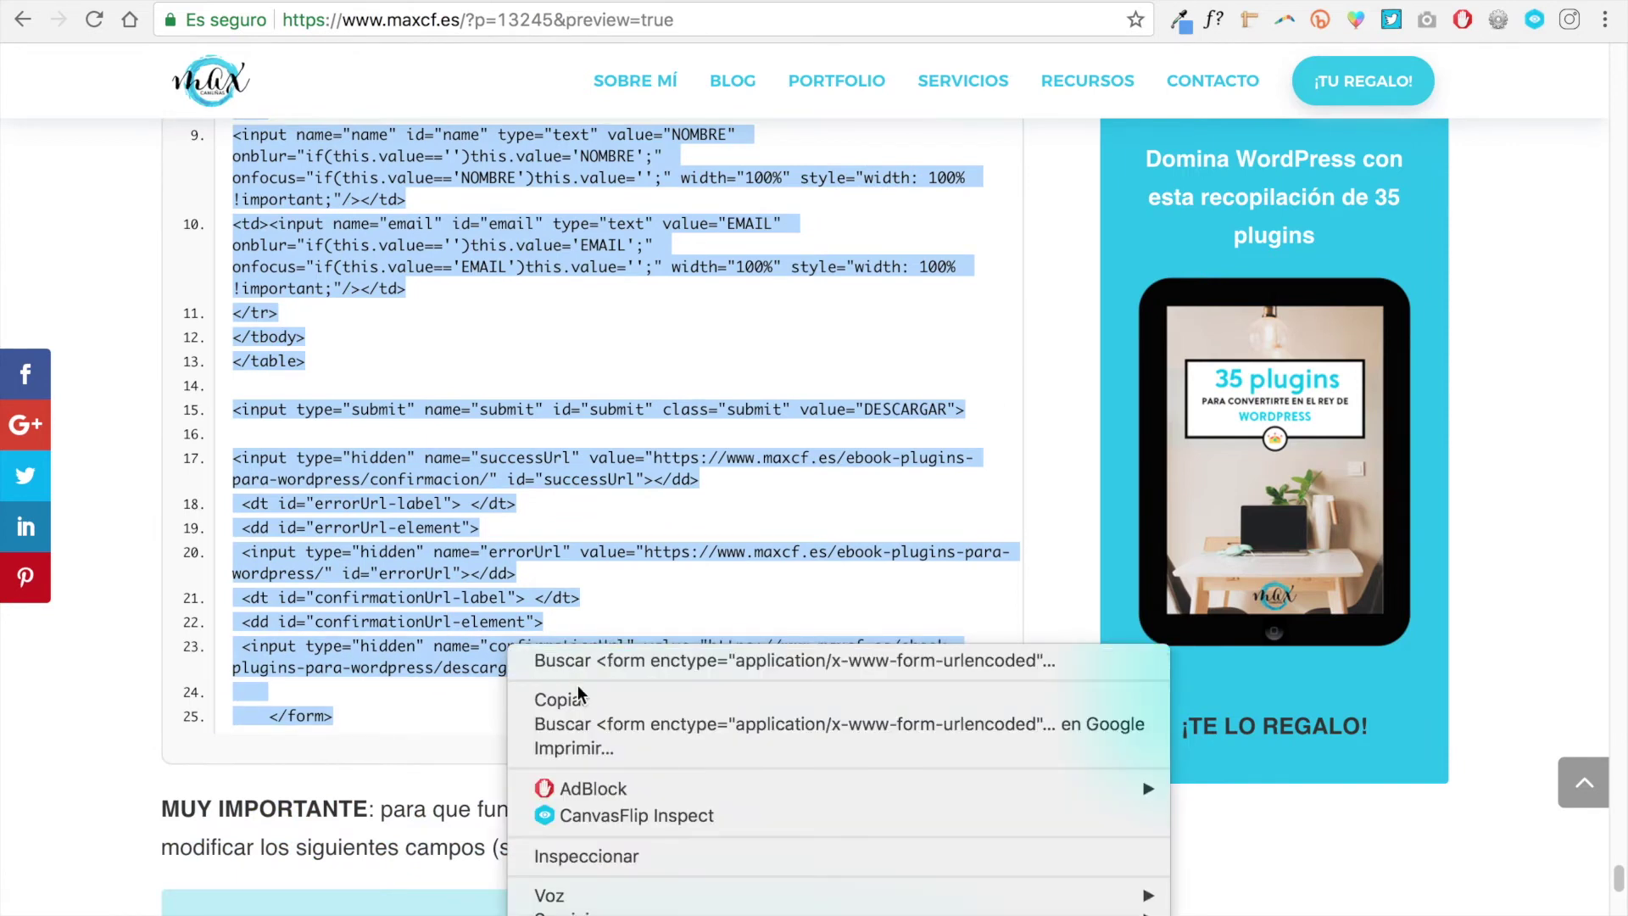
pyautogui.click(582, 697)
# Step: Return to the Bloom optin setup, enlarge the custom HTML form box and replace its code with the copied code
pyautogui.hotkey('ctrl', 'Tab')
pyautogui.scroll(-1, 1131, 430)
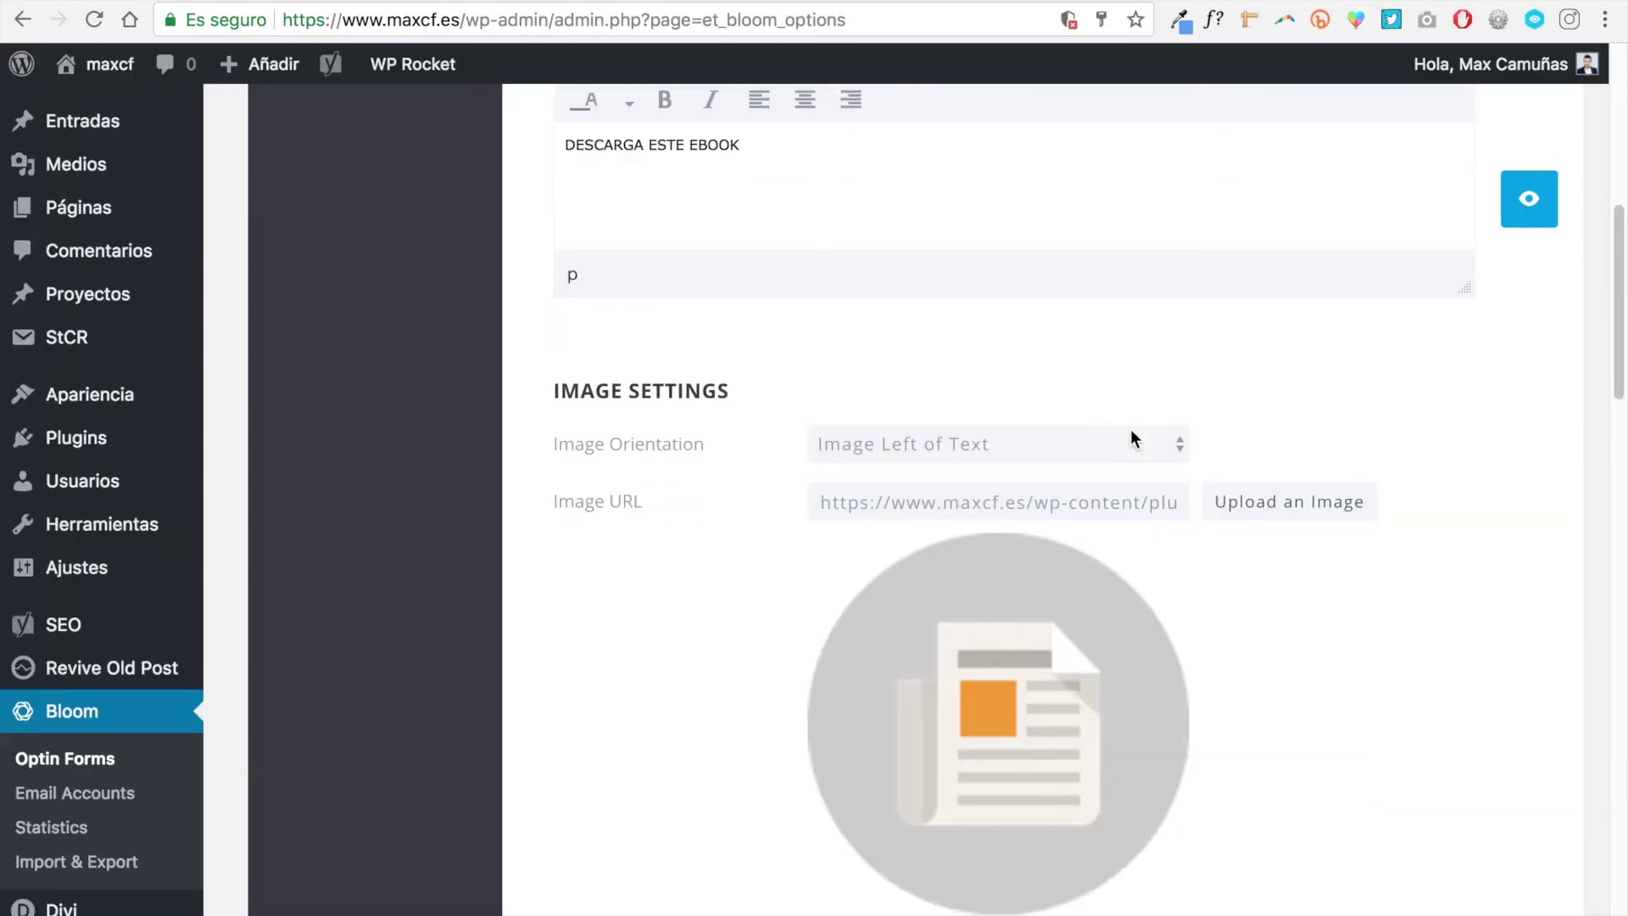
pyautogui.scroll(6, 1122, 412)
pyautogui.click(363, 136)
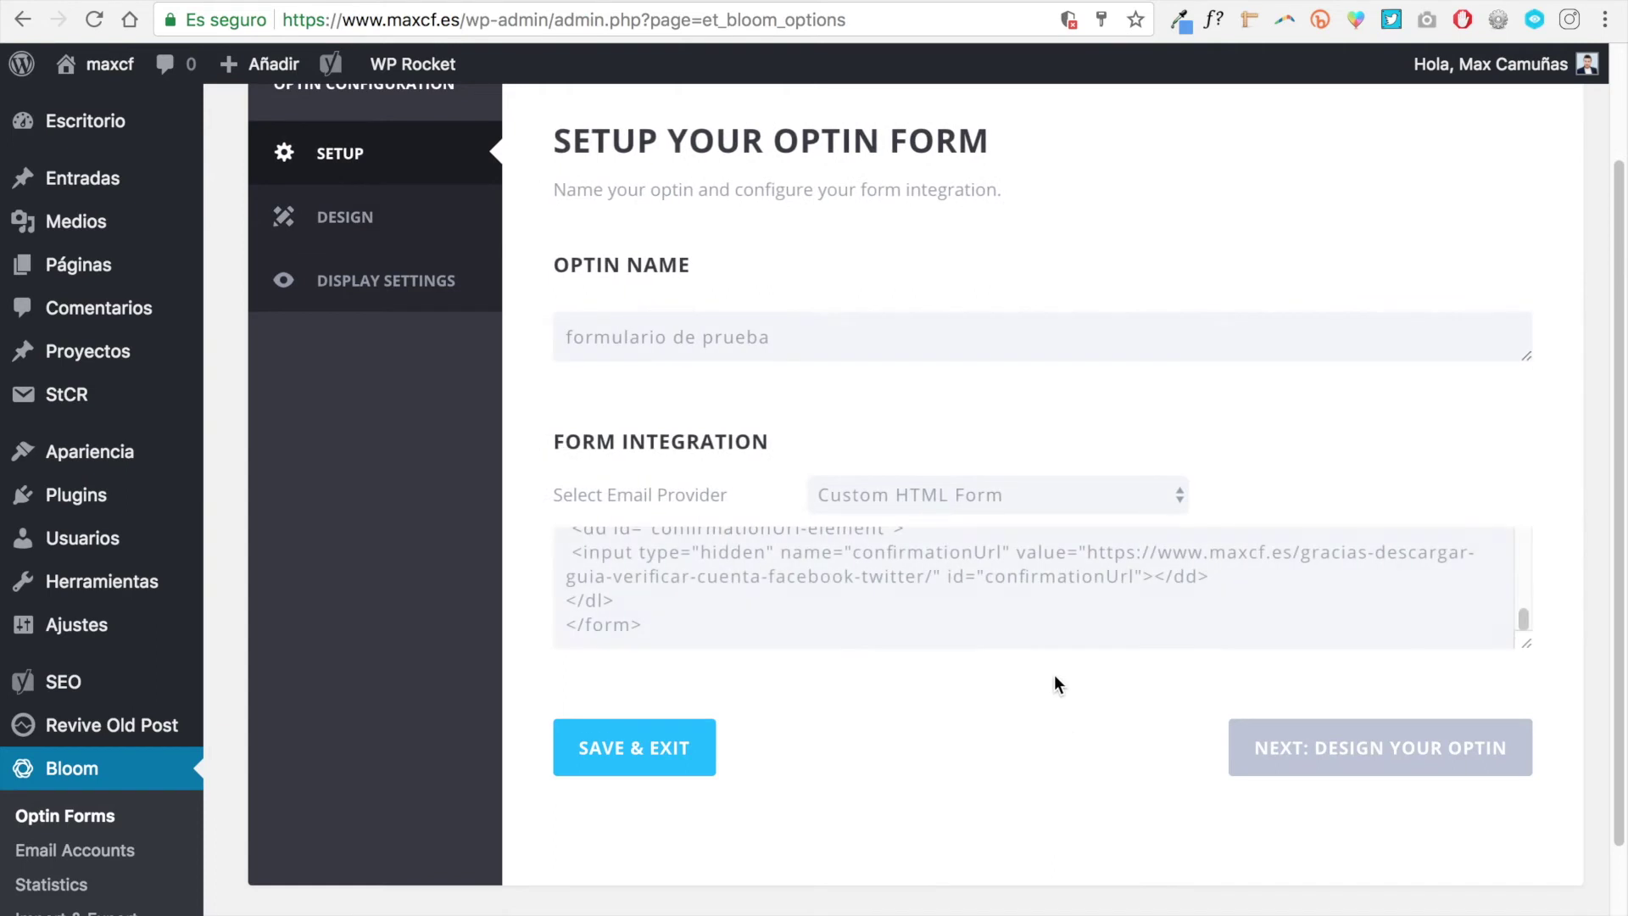
pyautogui.moveTo(1529, 645); pyautogui.dragTo(1539, 768)
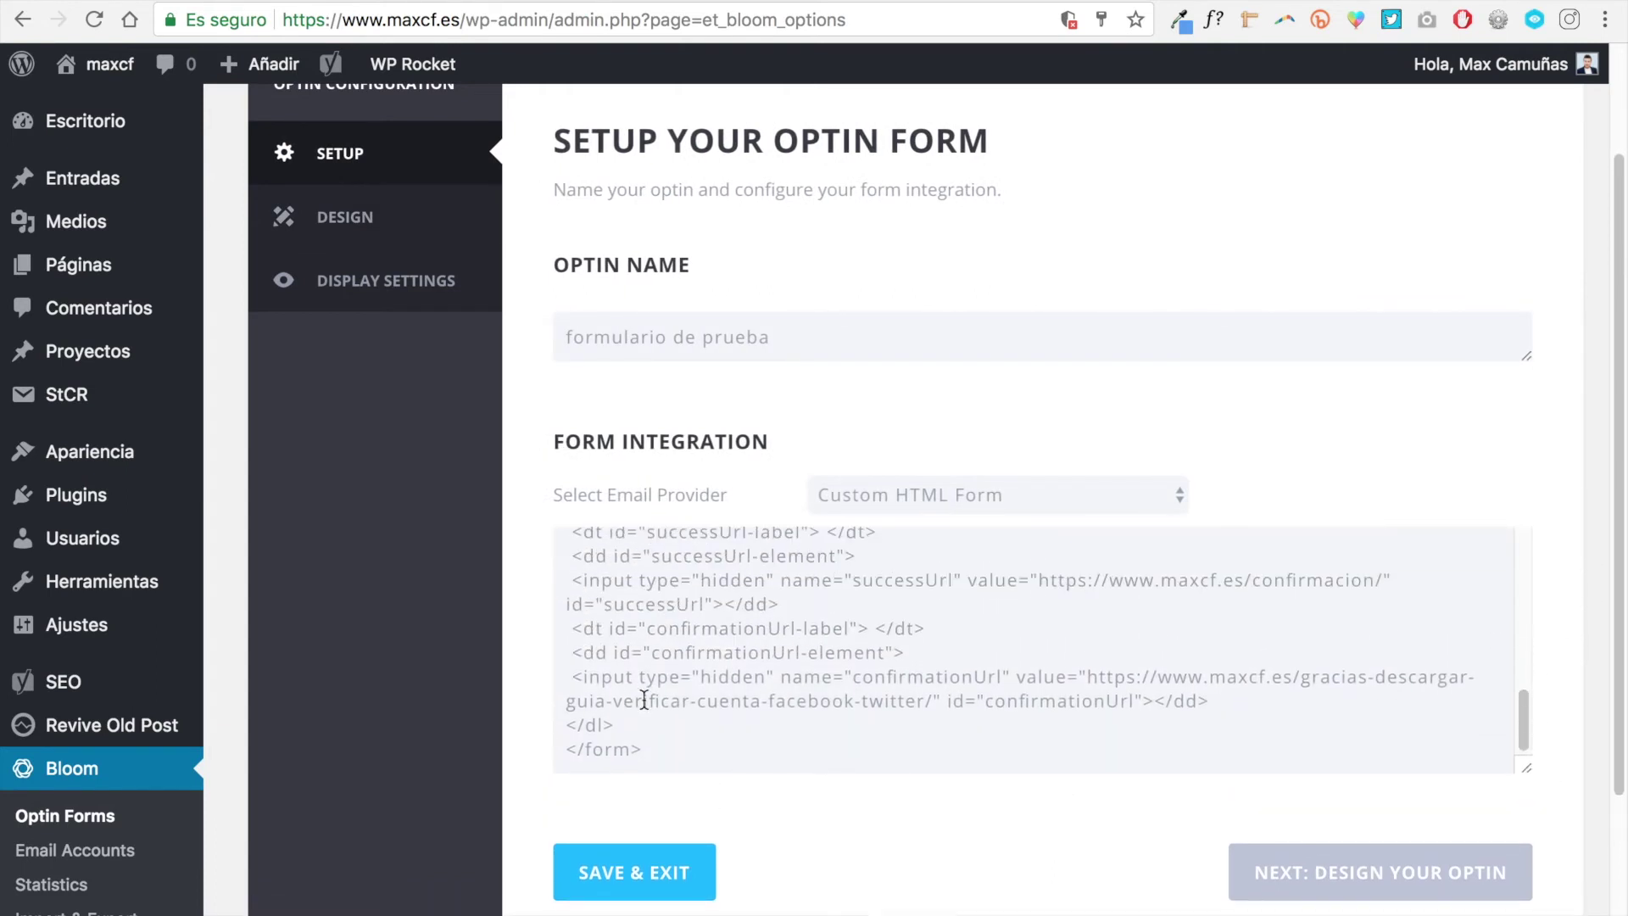
pyautogui.press('super+a')
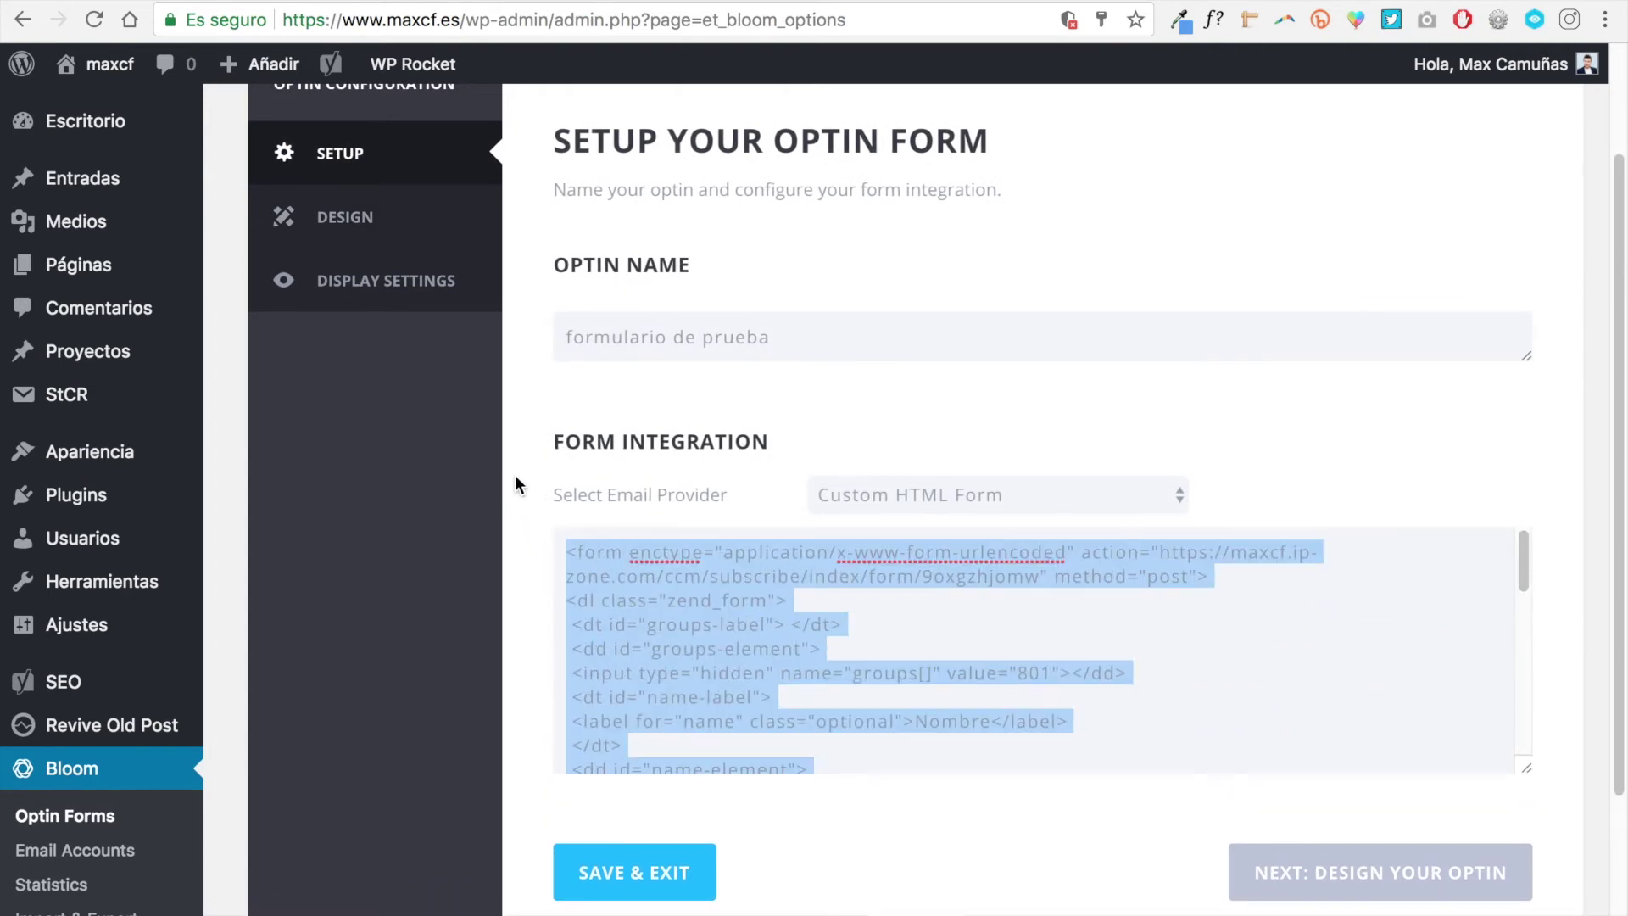
pyautogui.press('BackSpace')
pyautogui.press('super+v')
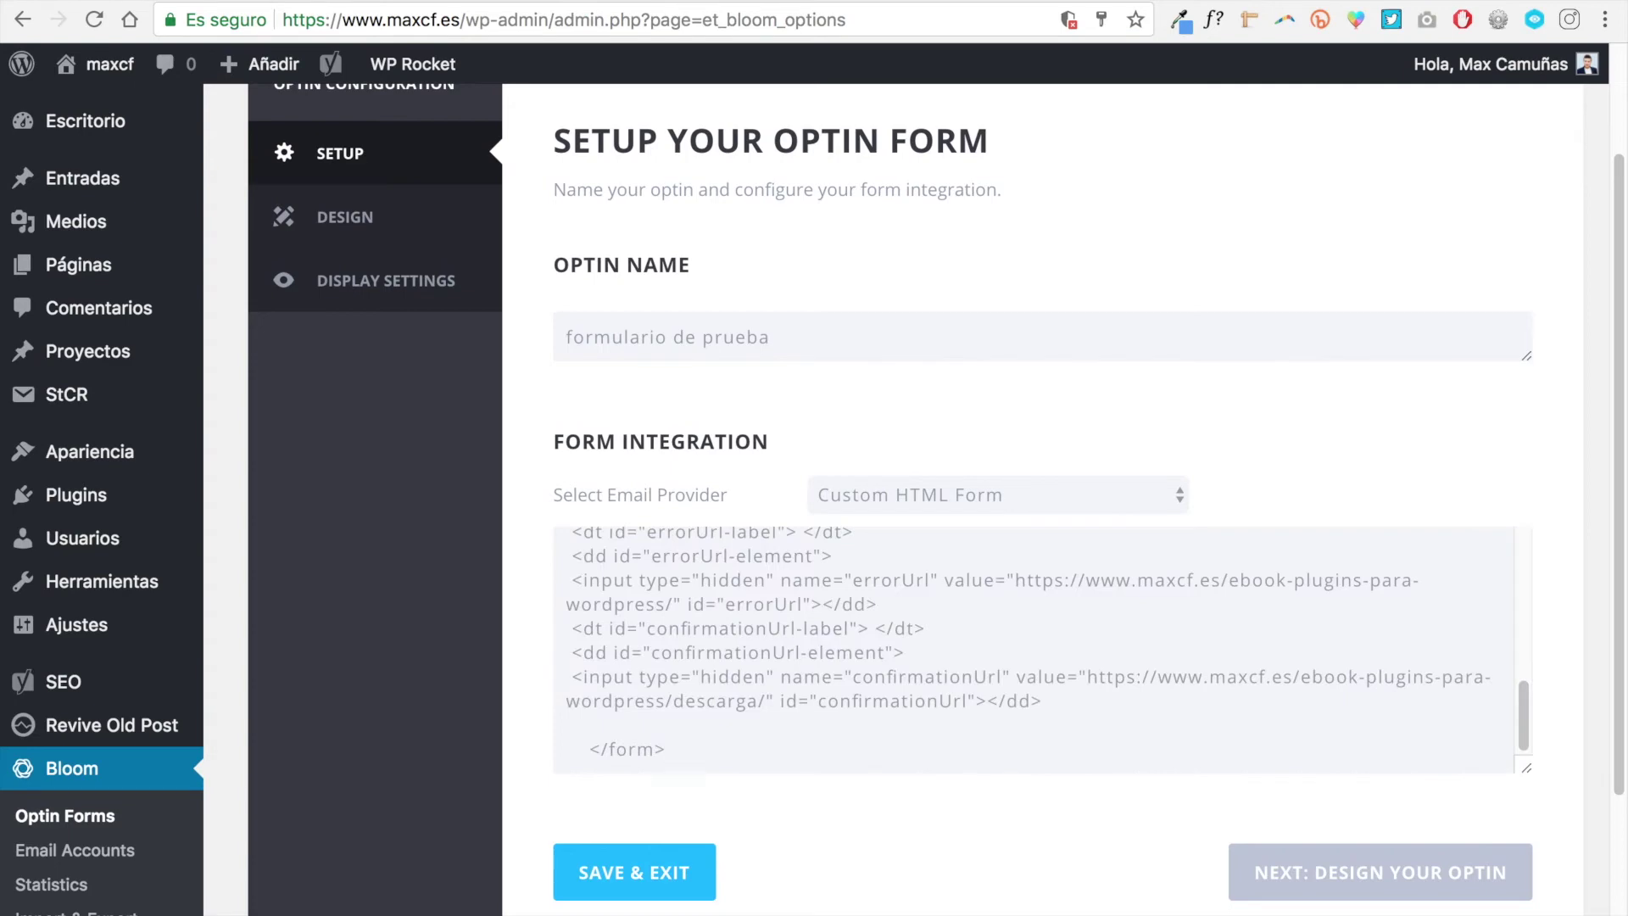
# Step: Preview the optin, try out its NOMBRE and EMAIL fields, and close the preview
pyautogui.click(1384, 872)
pyautogui.click(1430, 303)
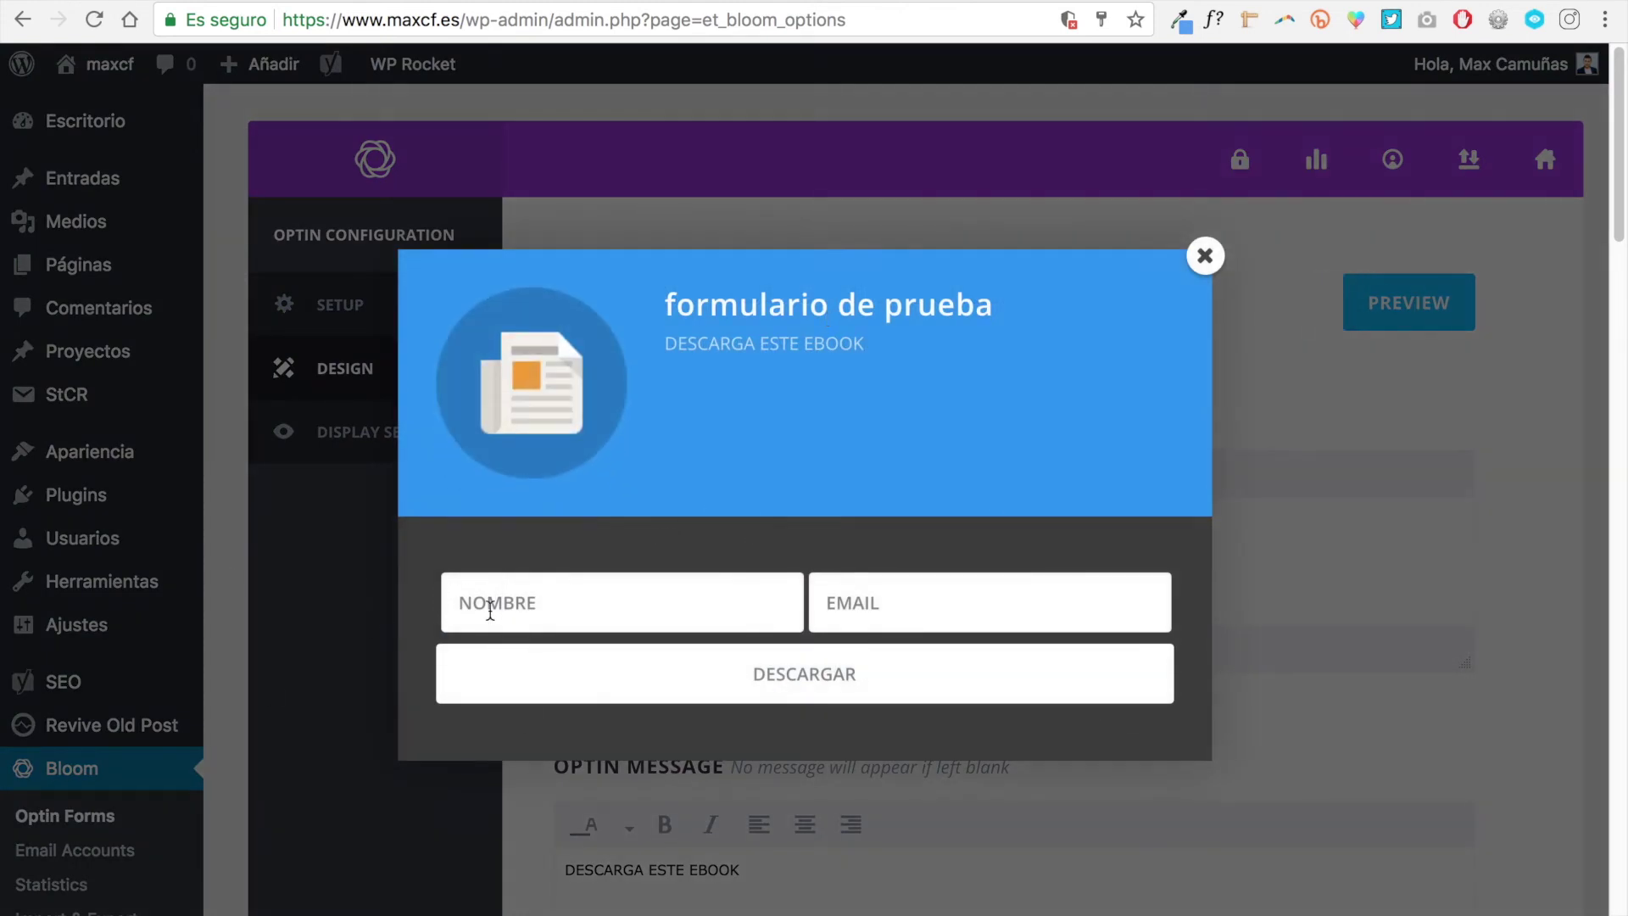
pyautogui.click(490, 609)
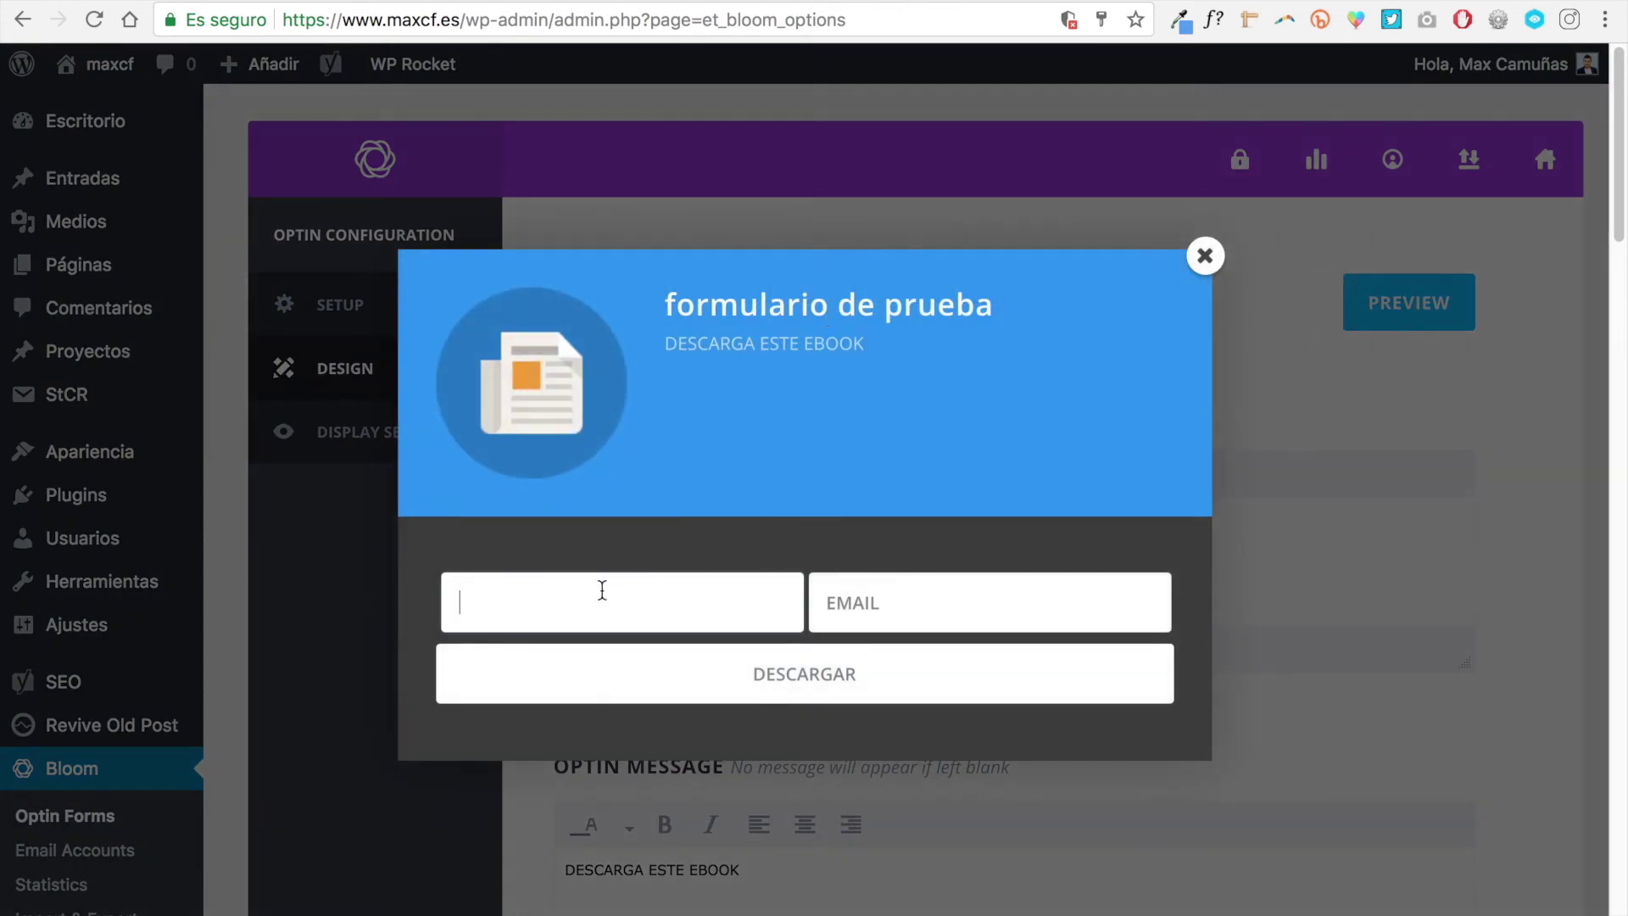
pyautogui.click(504, 610)
pyautogui.click(882, 619)
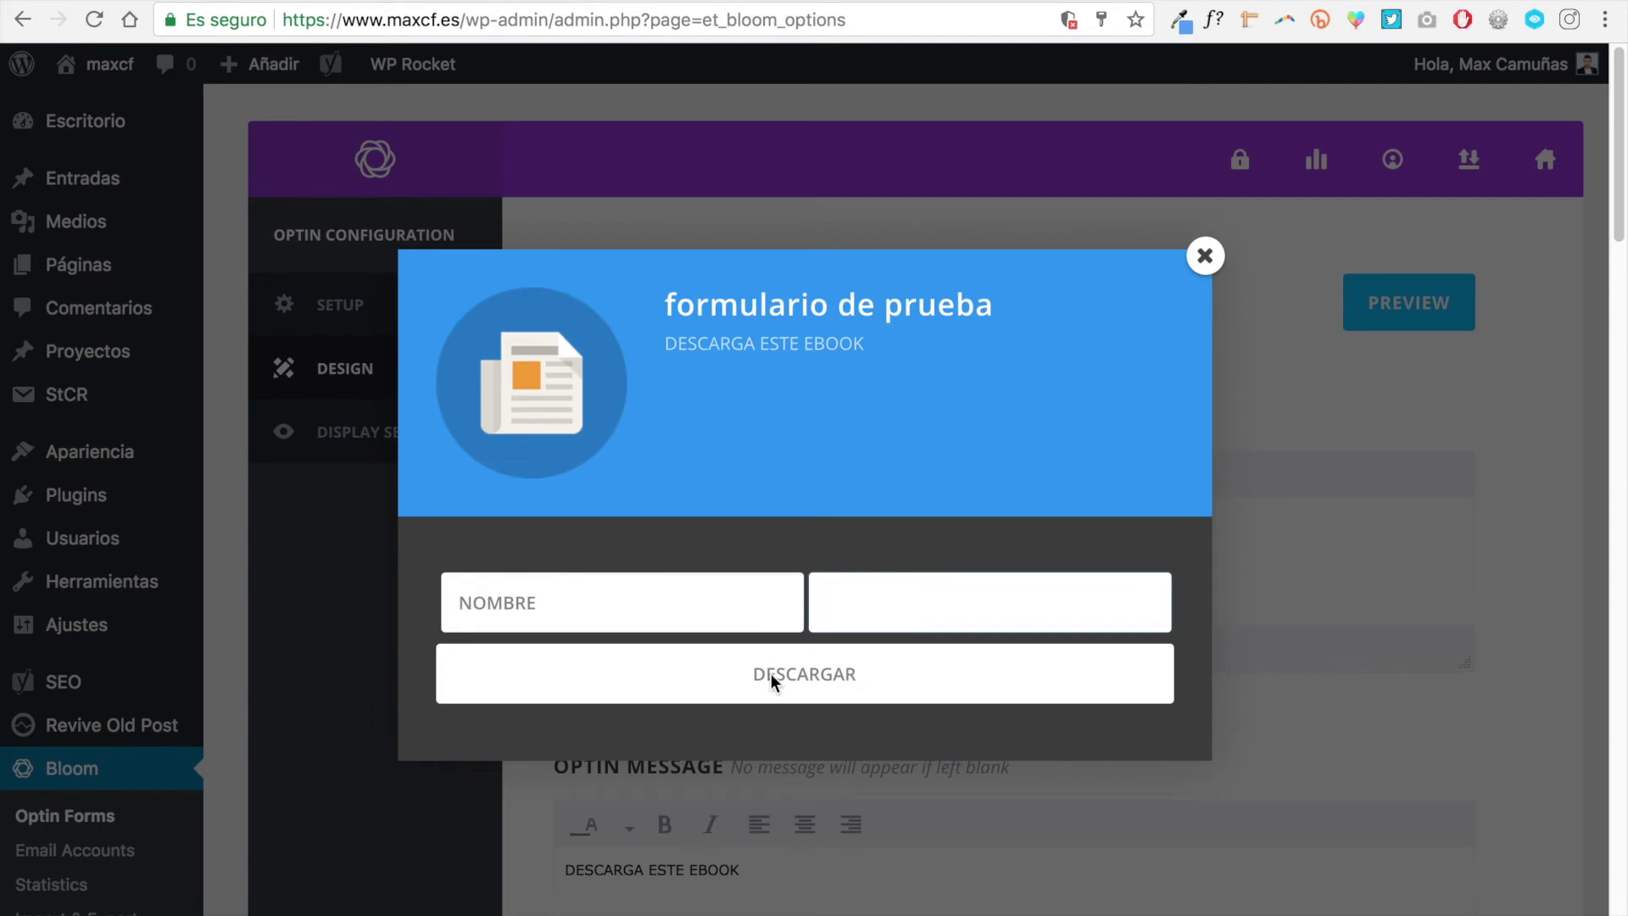
pyautogui.click(1204, 259)
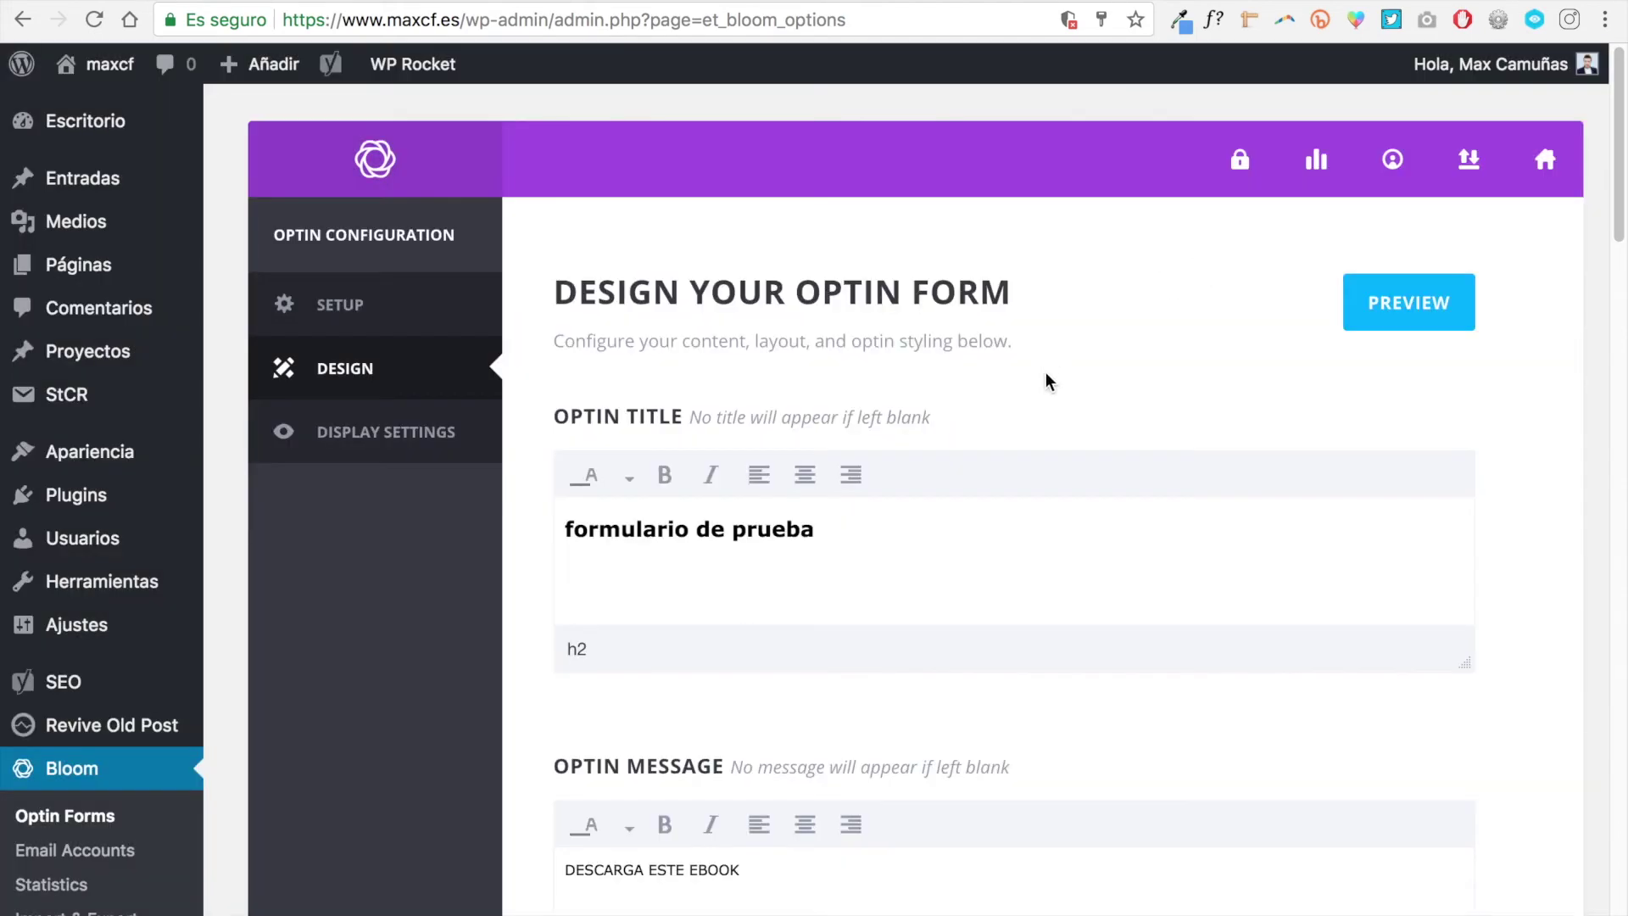
# Step: Reopen the optin setup and read the blog post's list of form code fields that must be modified
pyautogui.click(418, 312)
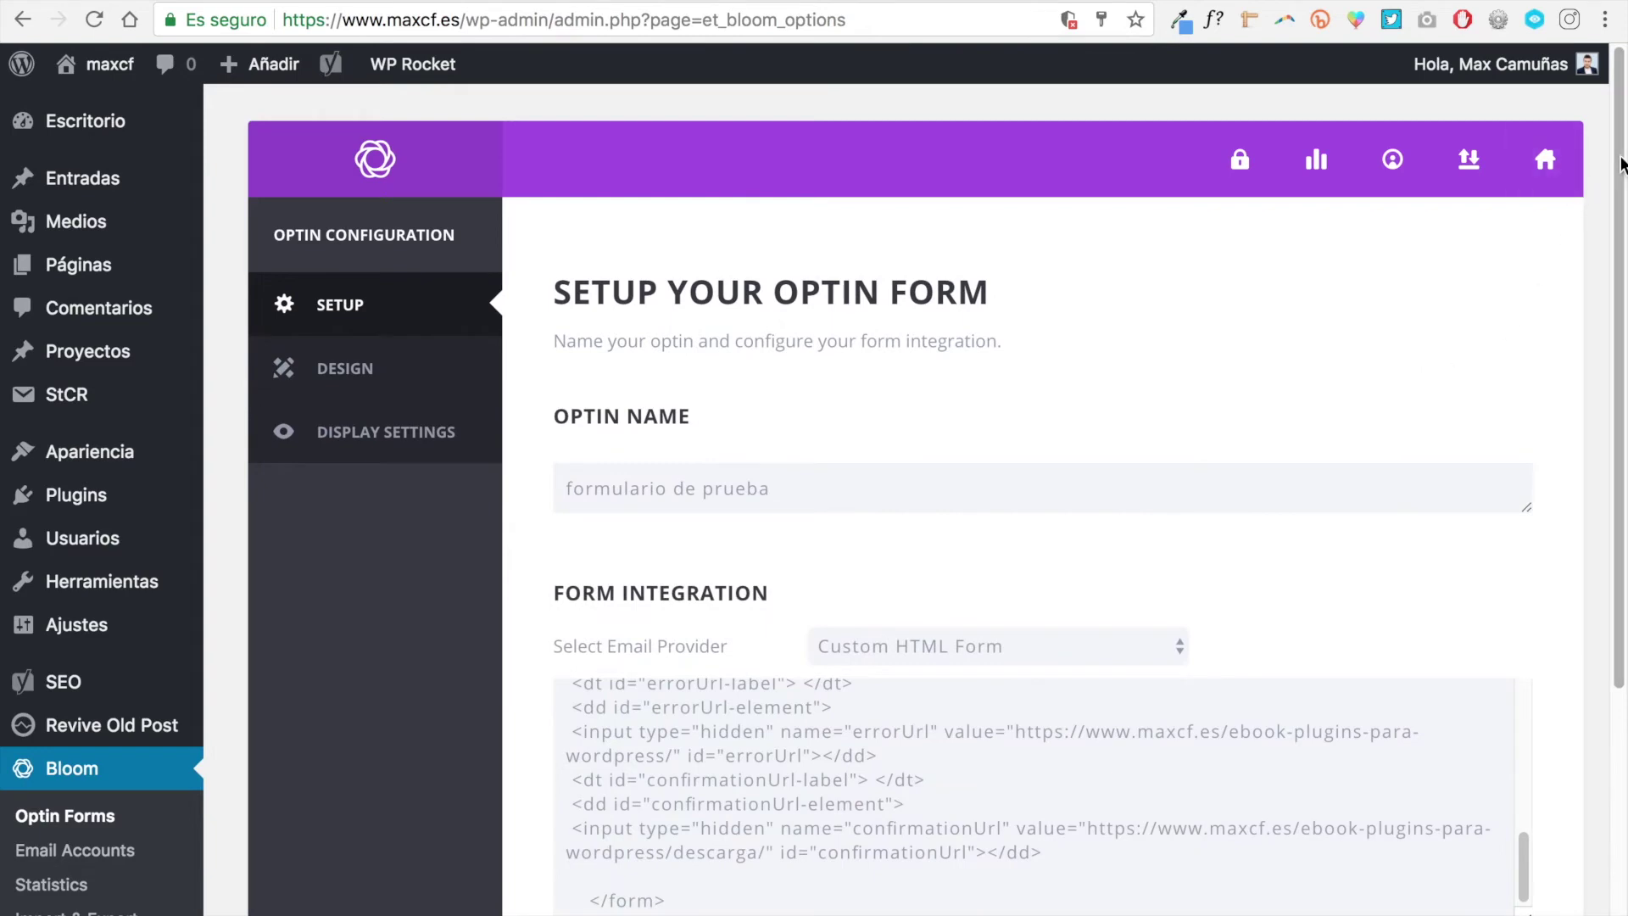
pyautogui.scroll(-3, 1557, 169)
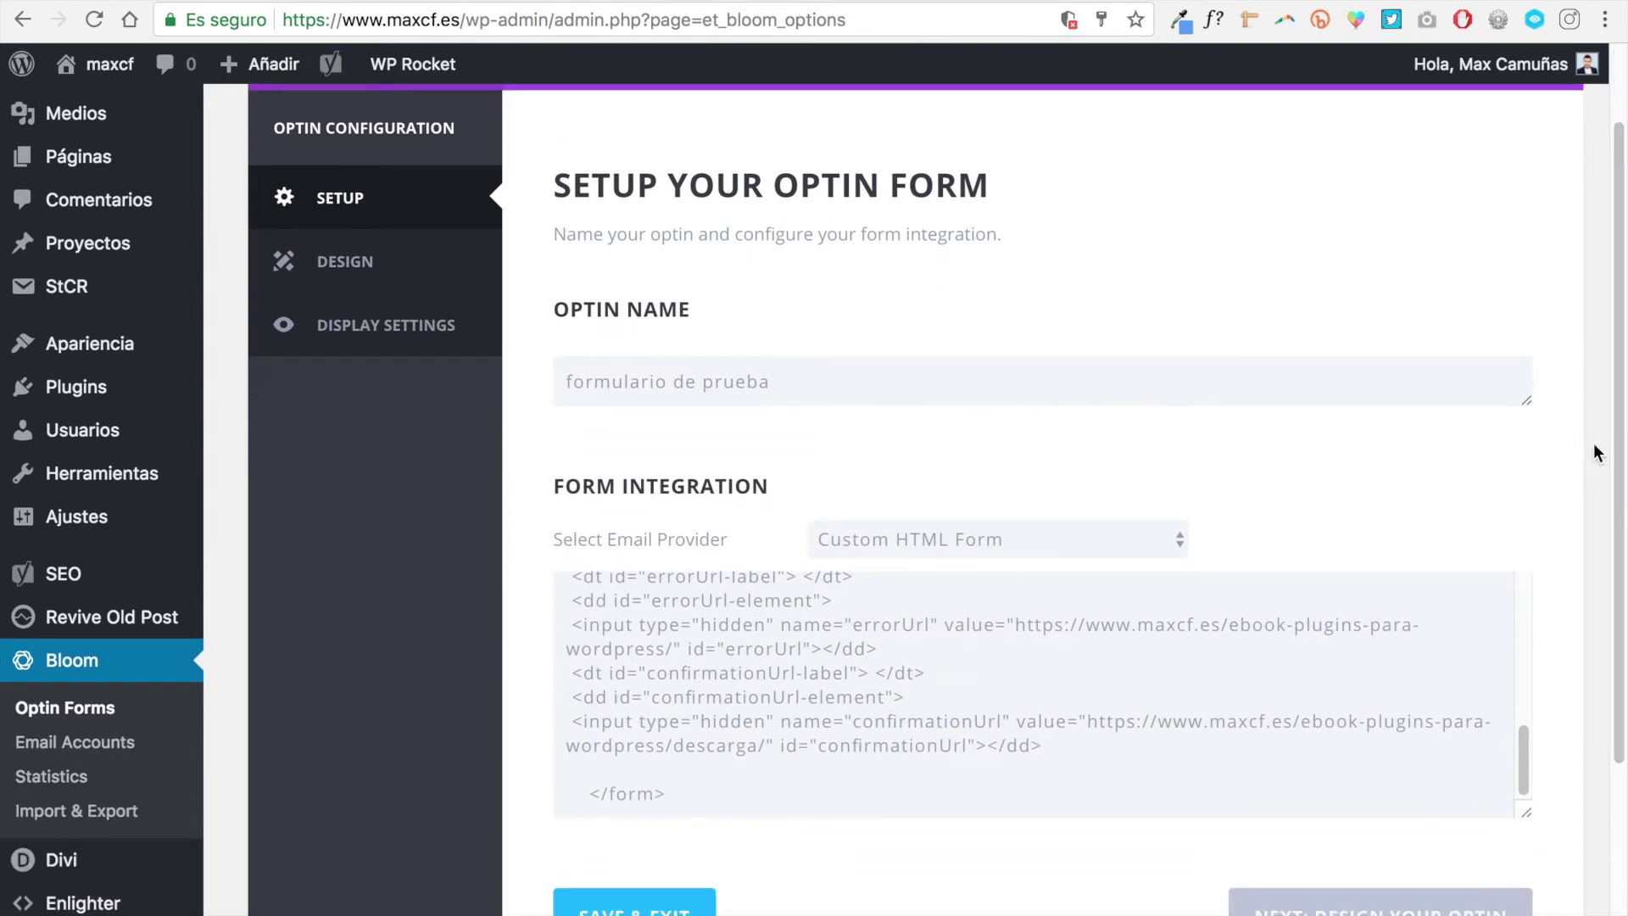
pyautogui.scroll(-1, 1594, 442)
pyautogui.hotkey('ctrl', 'Tab')
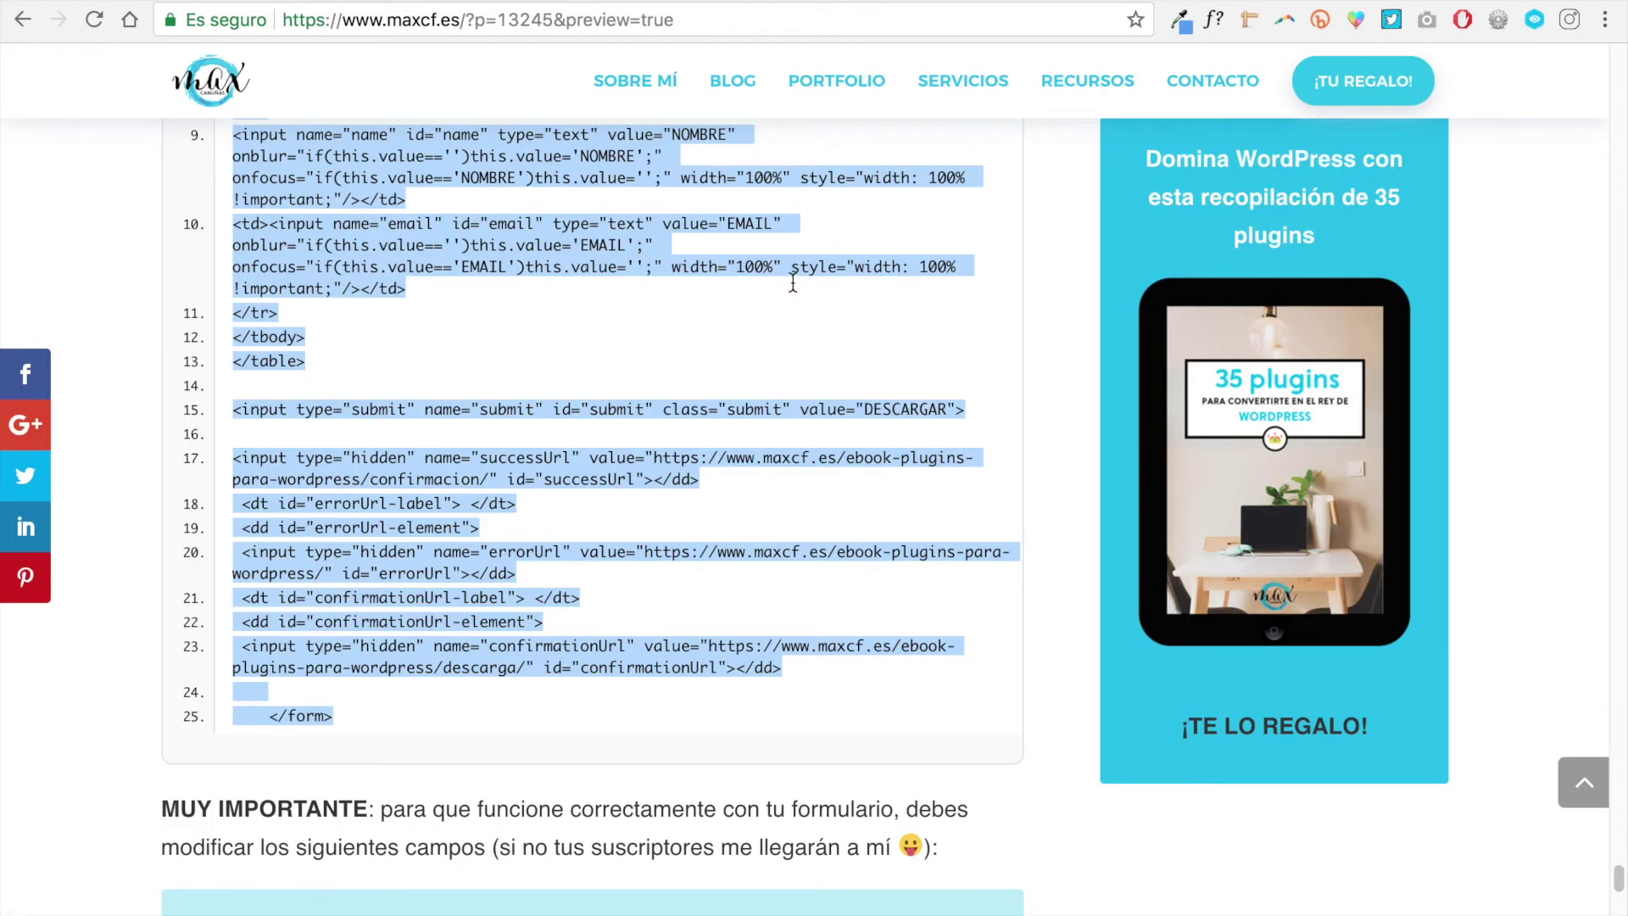
pyautogui.scroll(-15, 968, 516)
pyautogui.scroll(10, 984, 474)
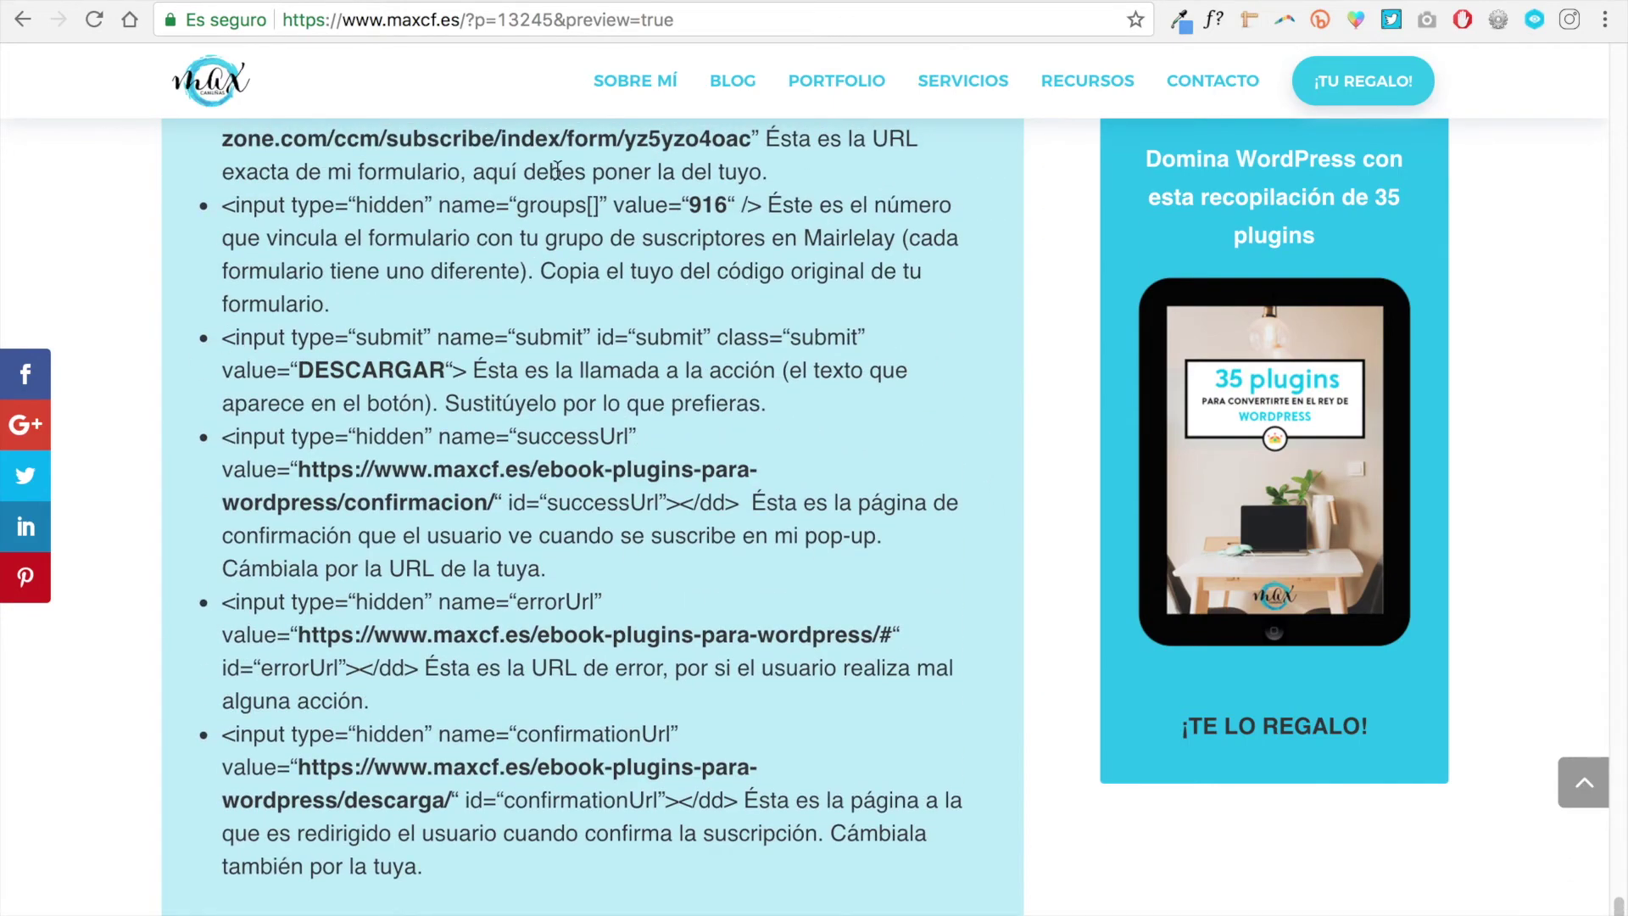
pyautogui.hotkey('ctrl', 'shift', 'Tab')
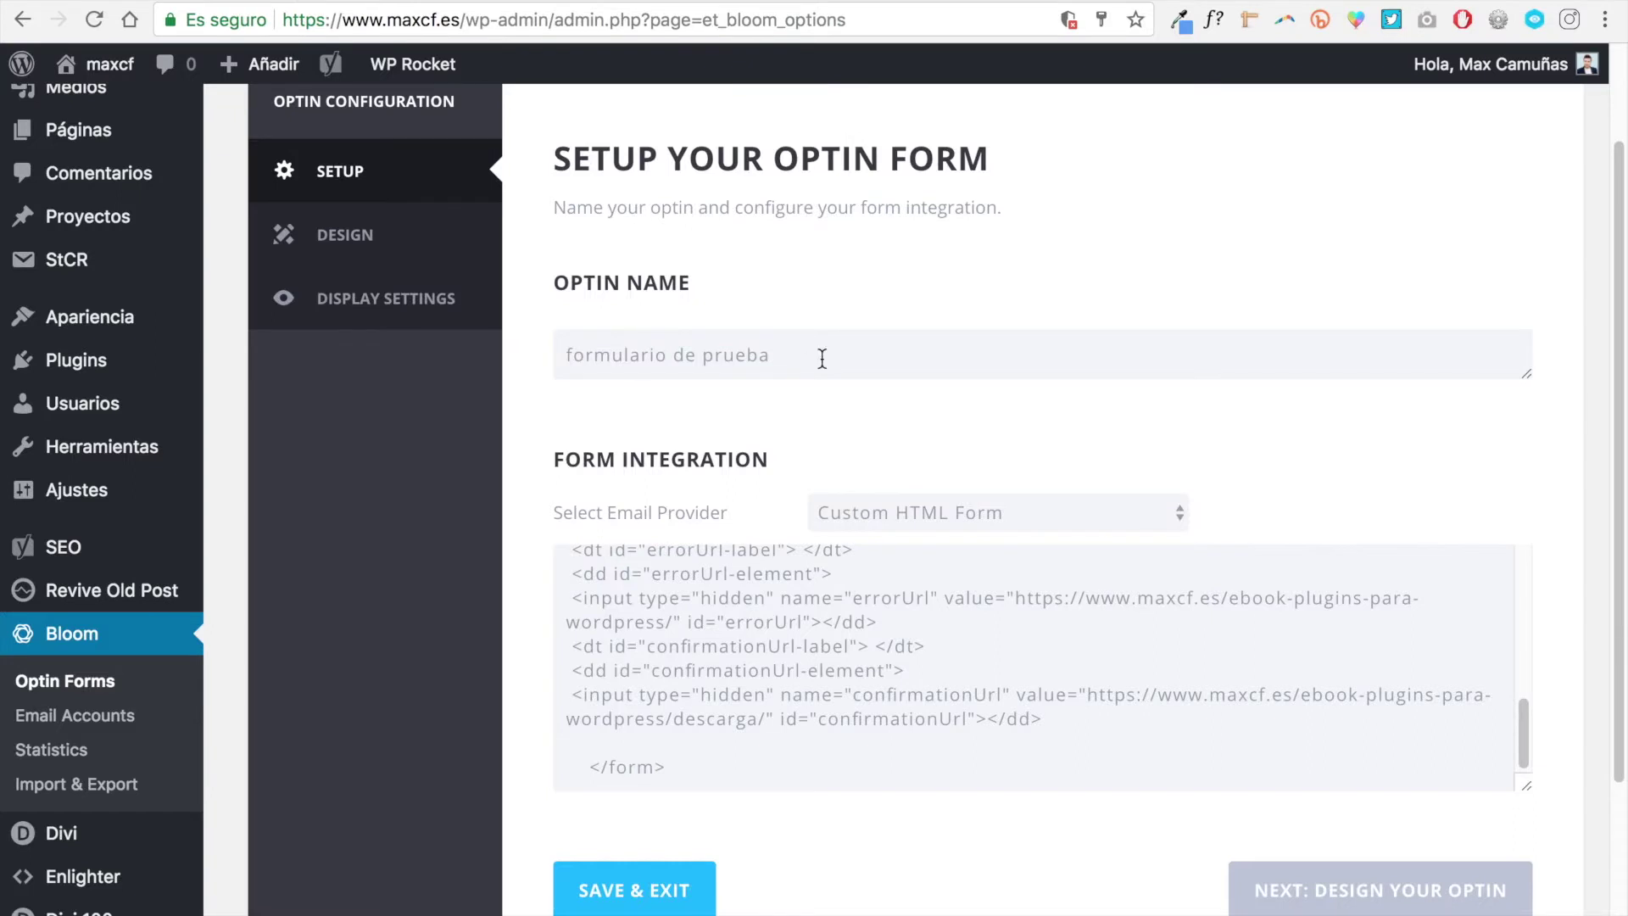
# Step: Delete the action URL from the form tag at the start of the custom HTML code
pyautogui.moveTo(1519, 726); pyautogui.dragTo(1526, 559)
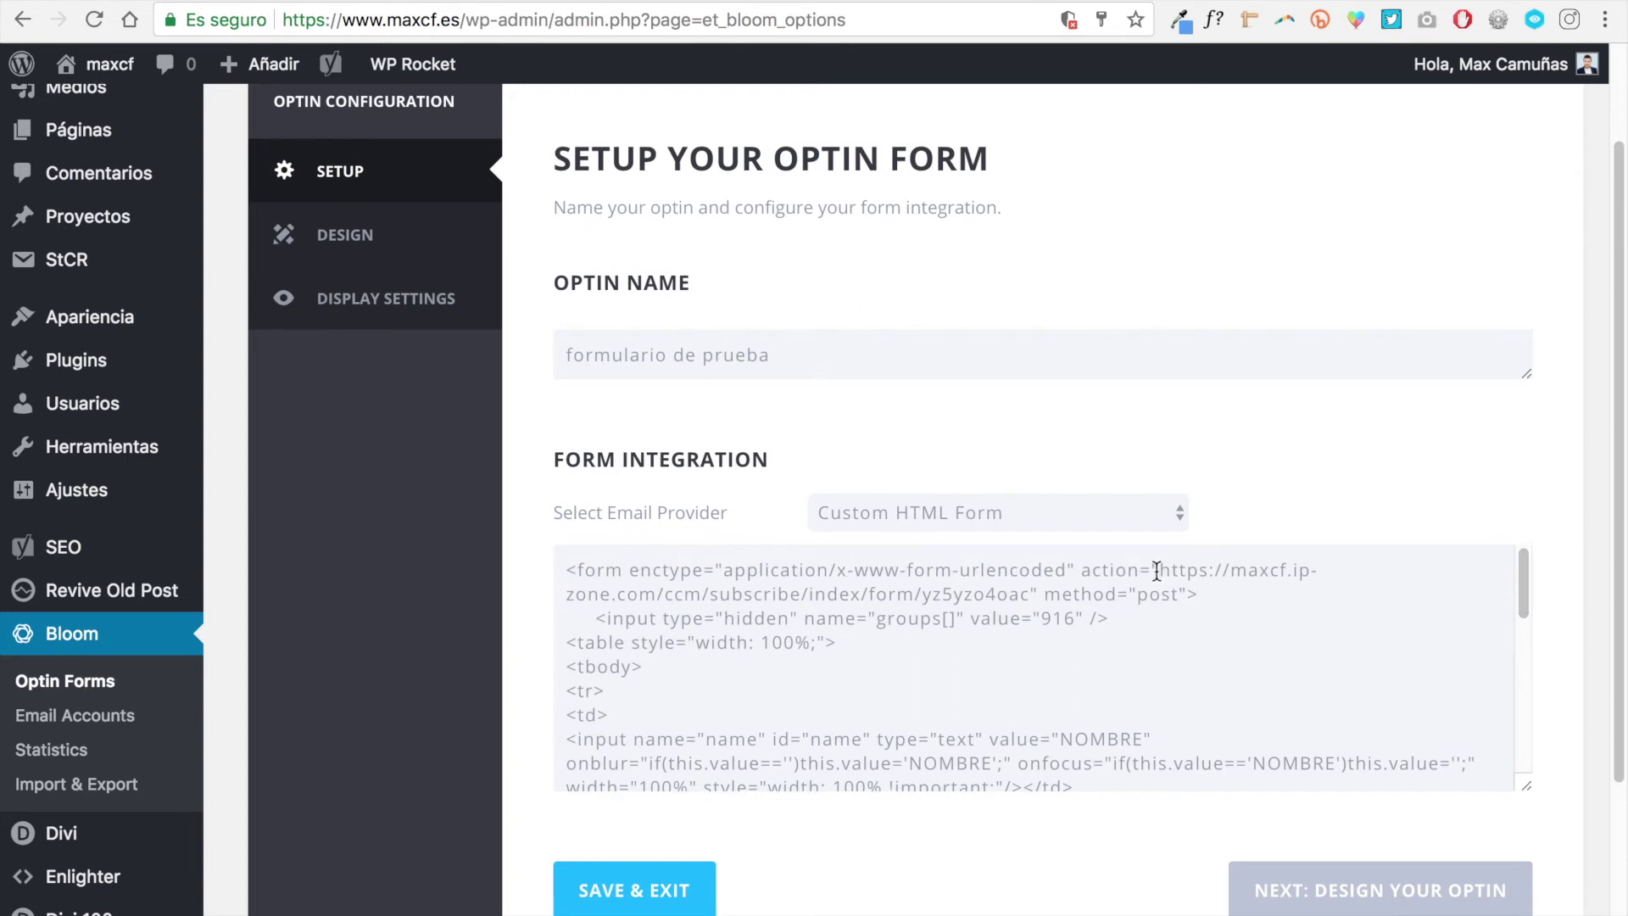
pyautogui.moveTo(1164, 570); pyautogui.dragTo(1026, 591)
pyautogui.press('BackSpace')
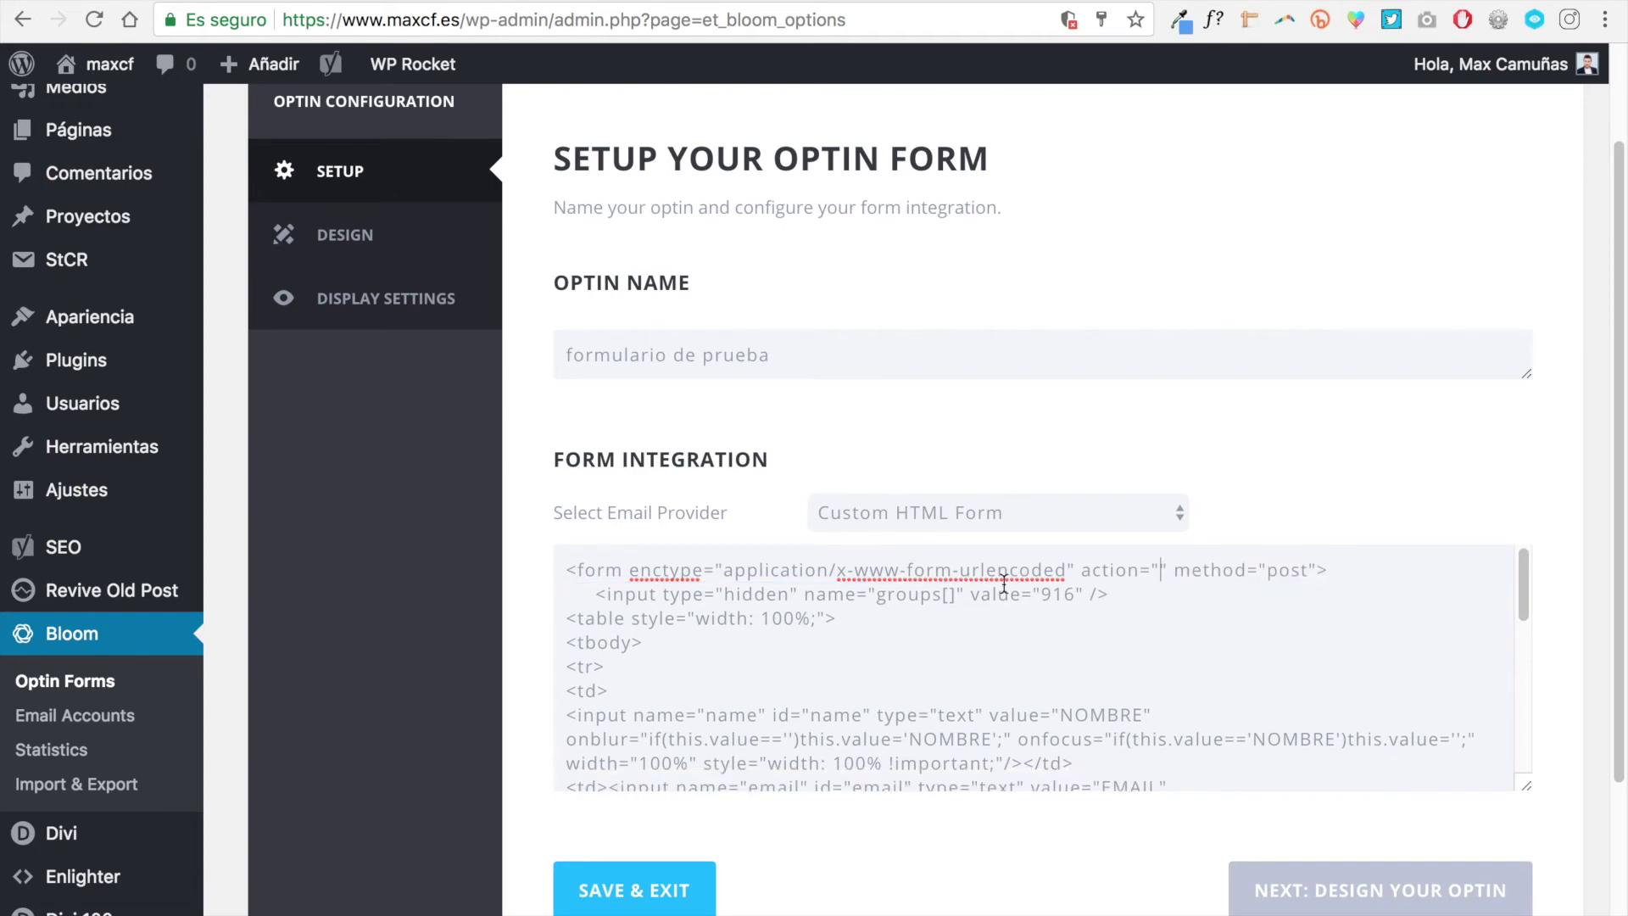
# Step: Copy the action URL from the source of Mailrelay's "verificar cuenta Twitter y Facebook" form and paste it over the Bloom form's action URL
pyautogui.hotkey('ctrl', 'Tab')
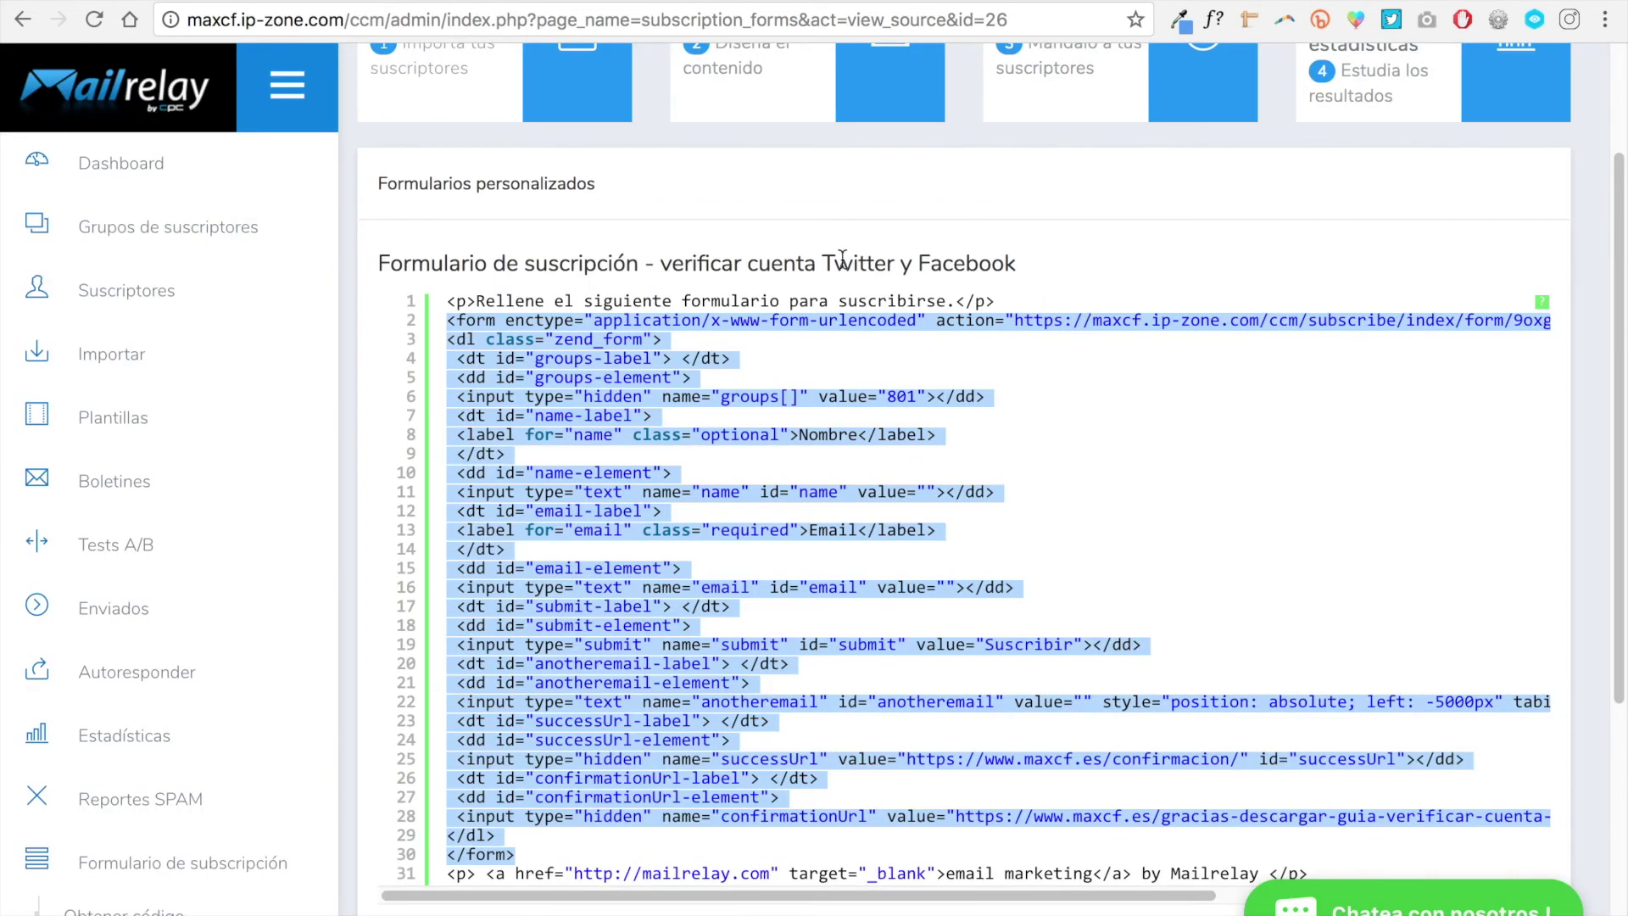
pyautogui.scroll(-3, 188, 863)
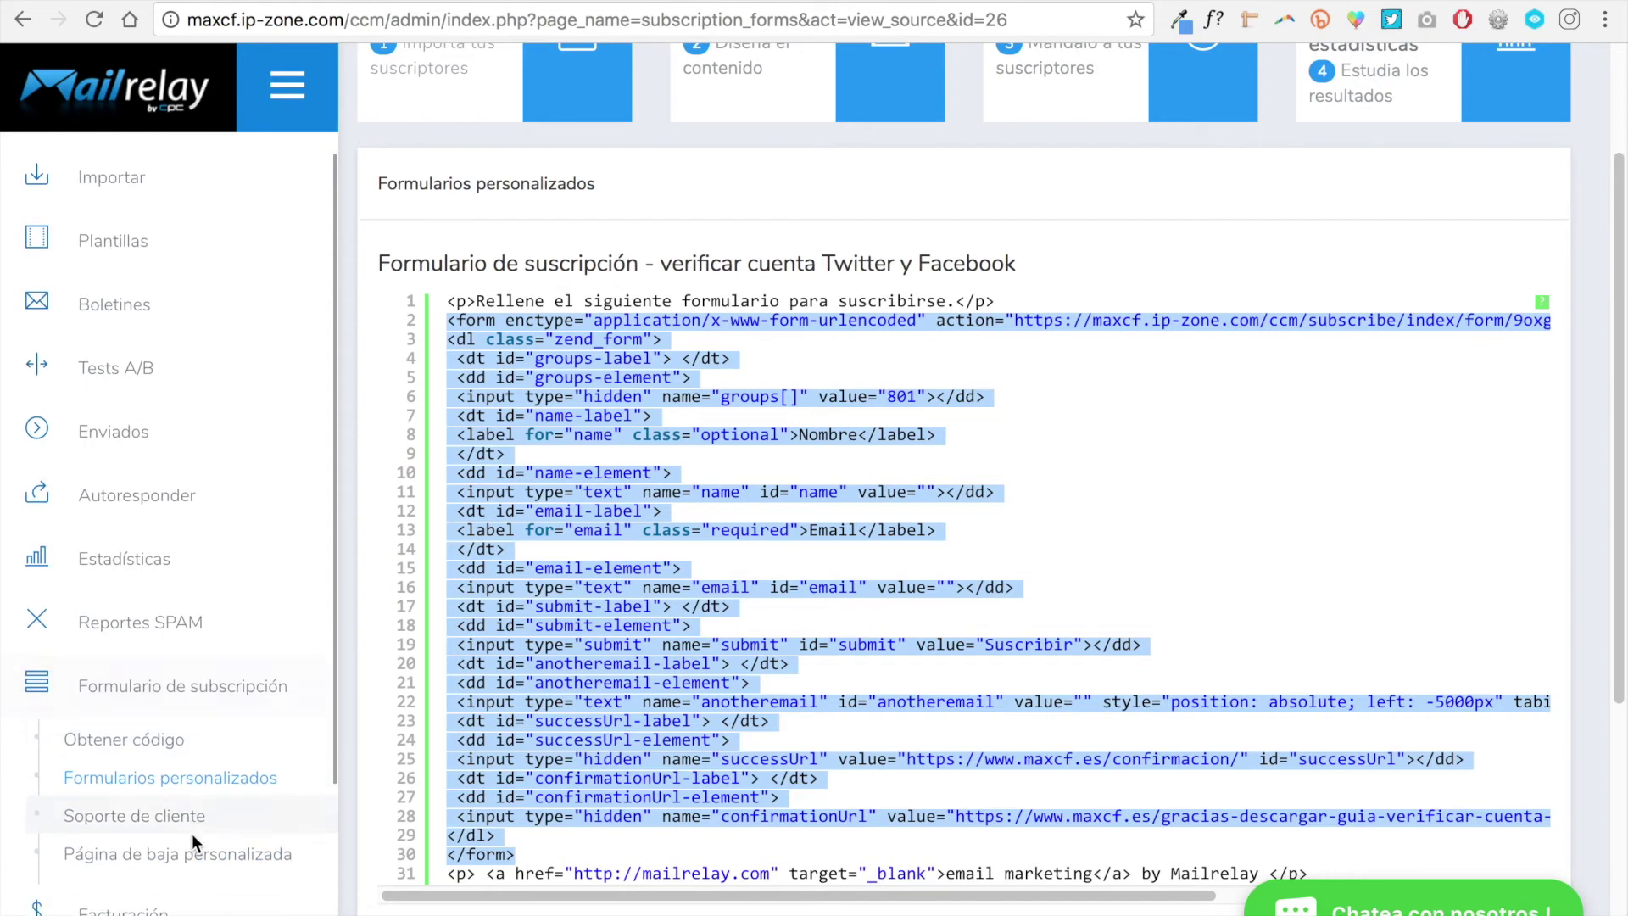
pyautogui.click(133, 750)
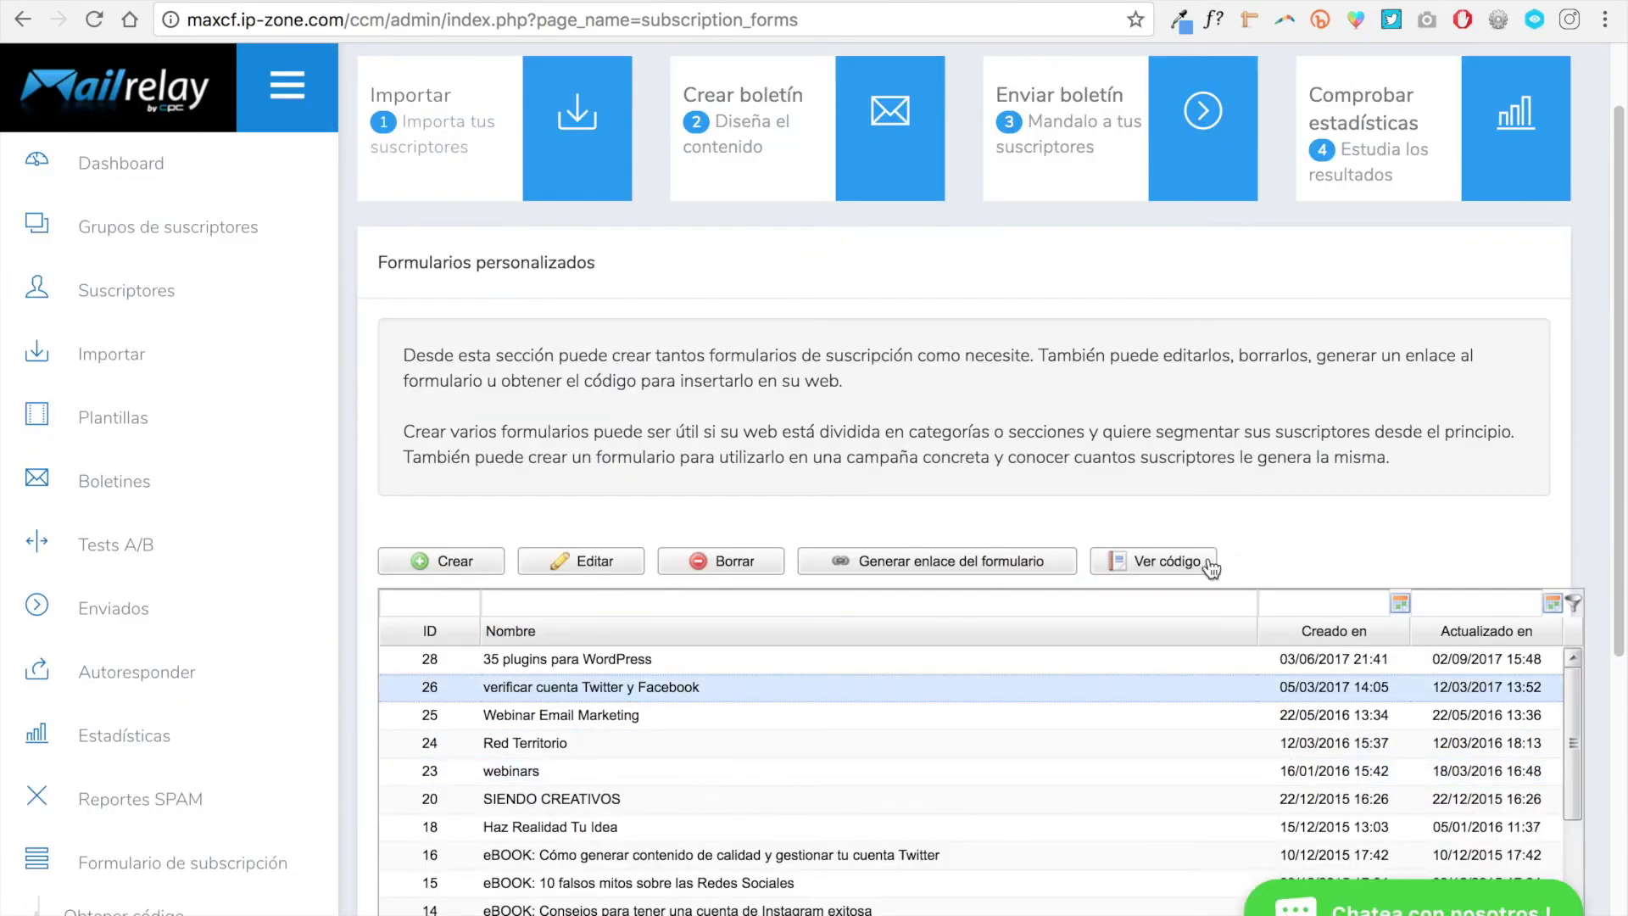
pyautogui.click(1209, 563)
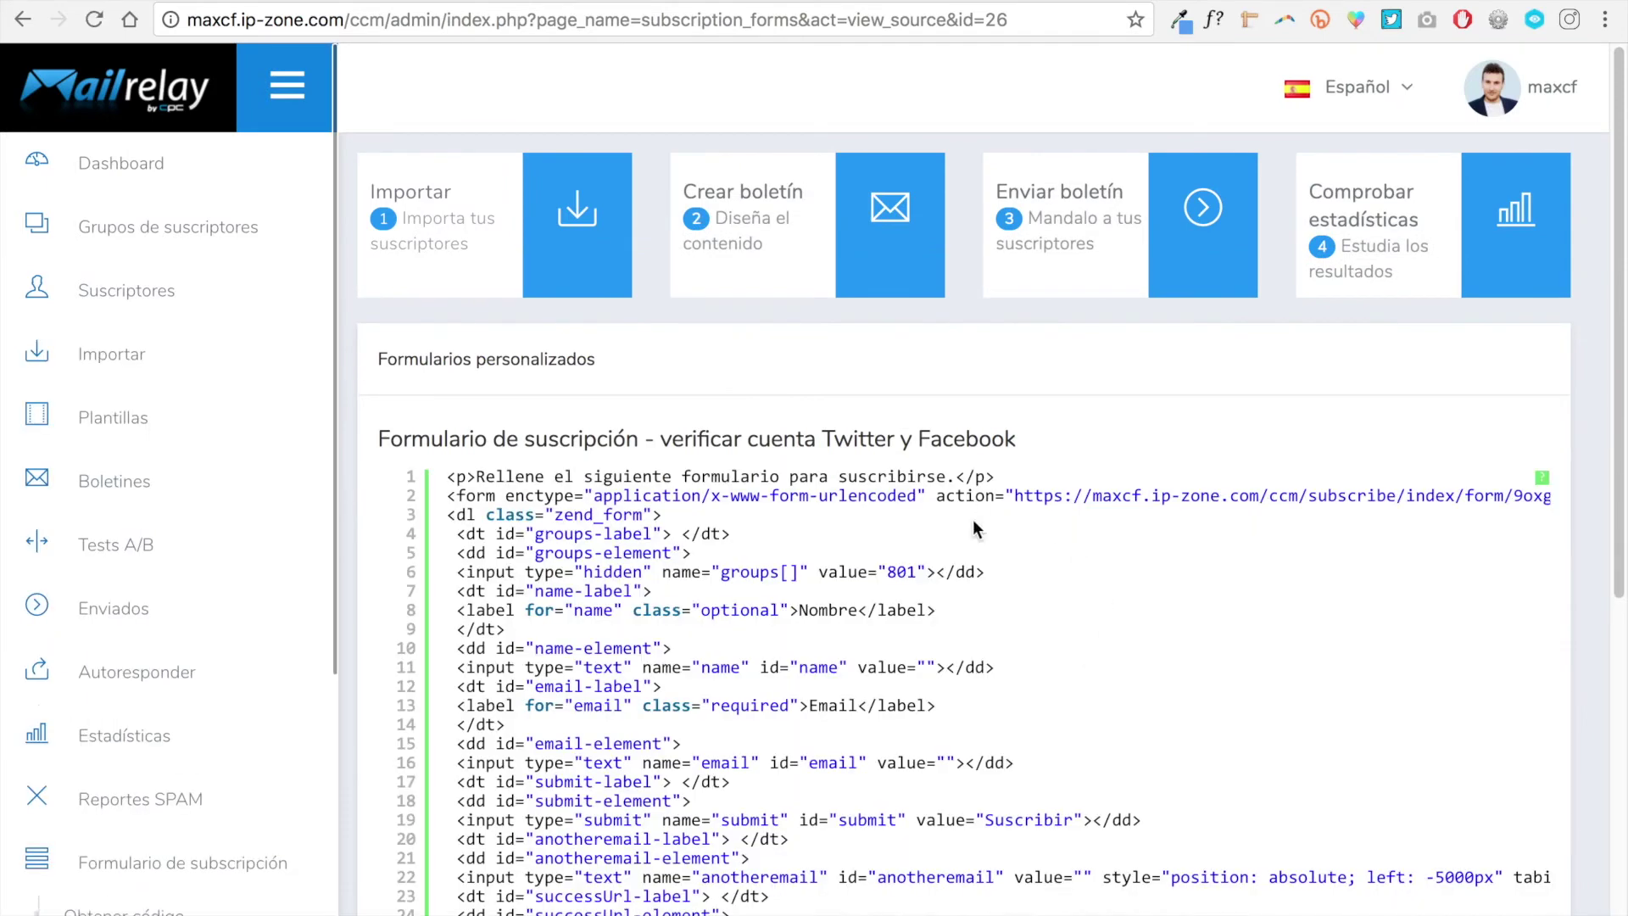
pyautogui.rightClick(1097, 499)
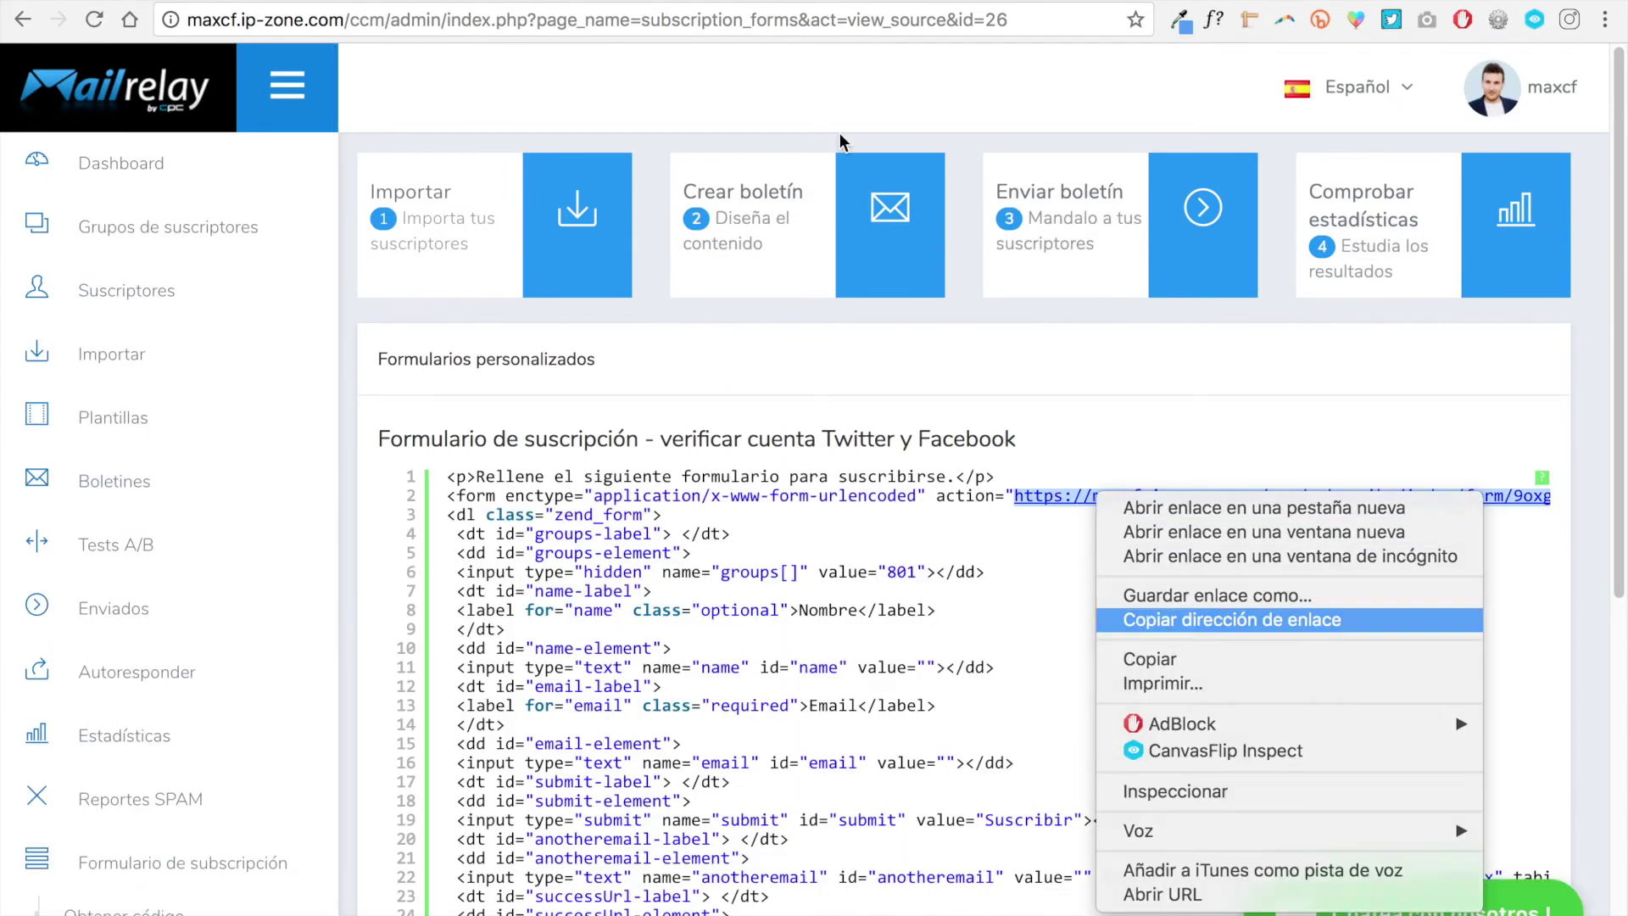
pyautogui.click(1166, 620)
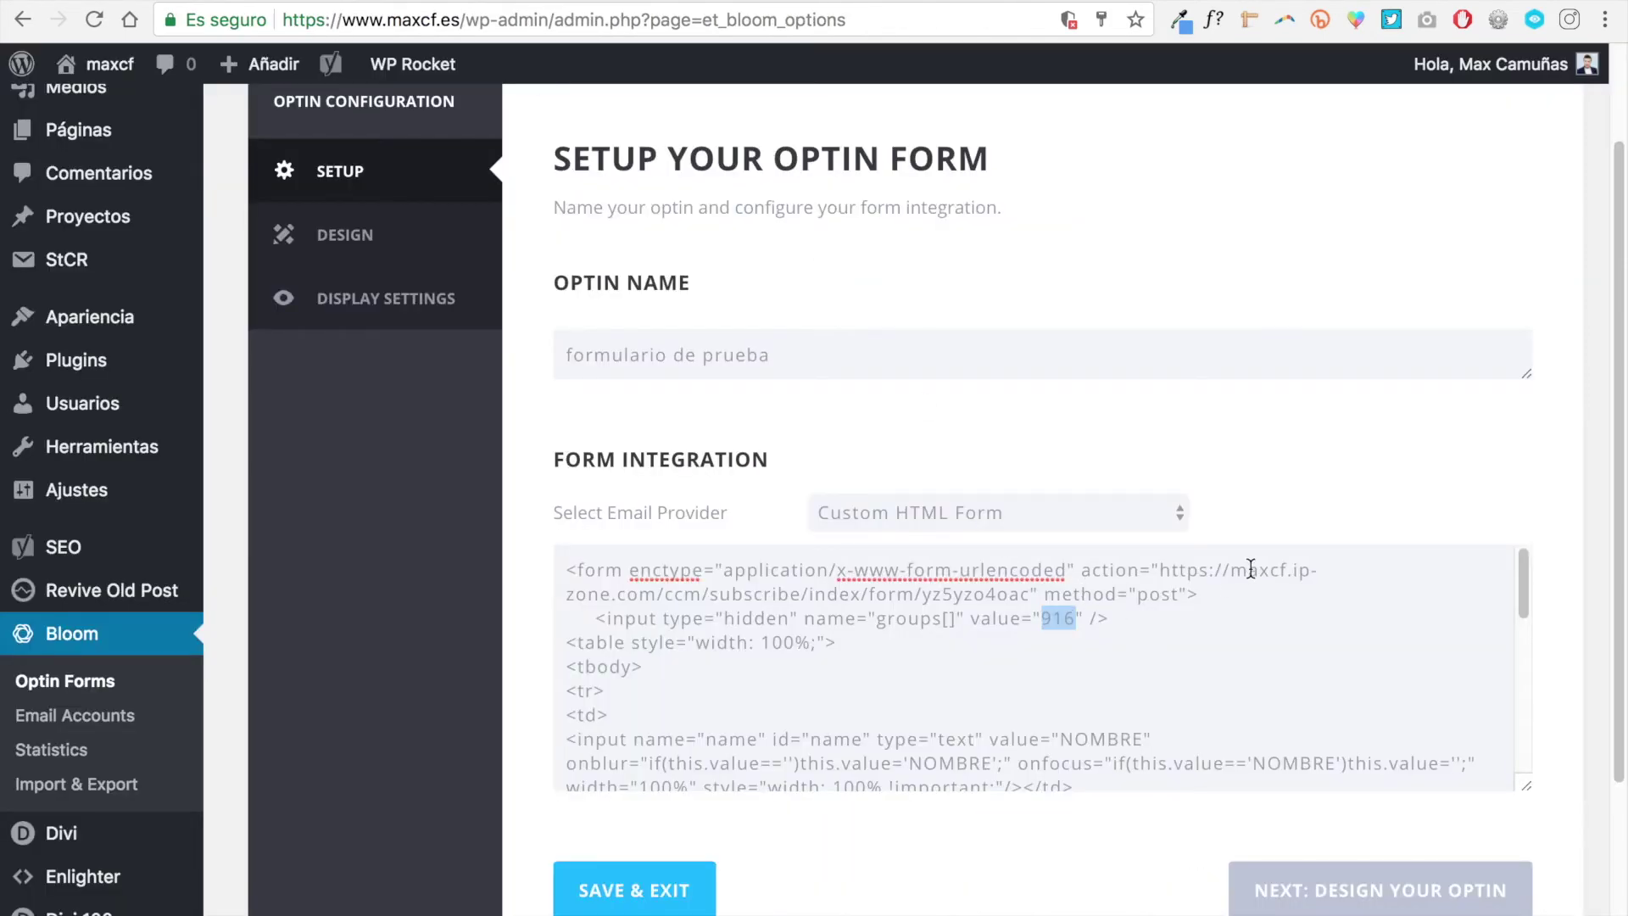
pyautogui.moveTo(1162, 570); pyautogui.dragTo(1033, 591)
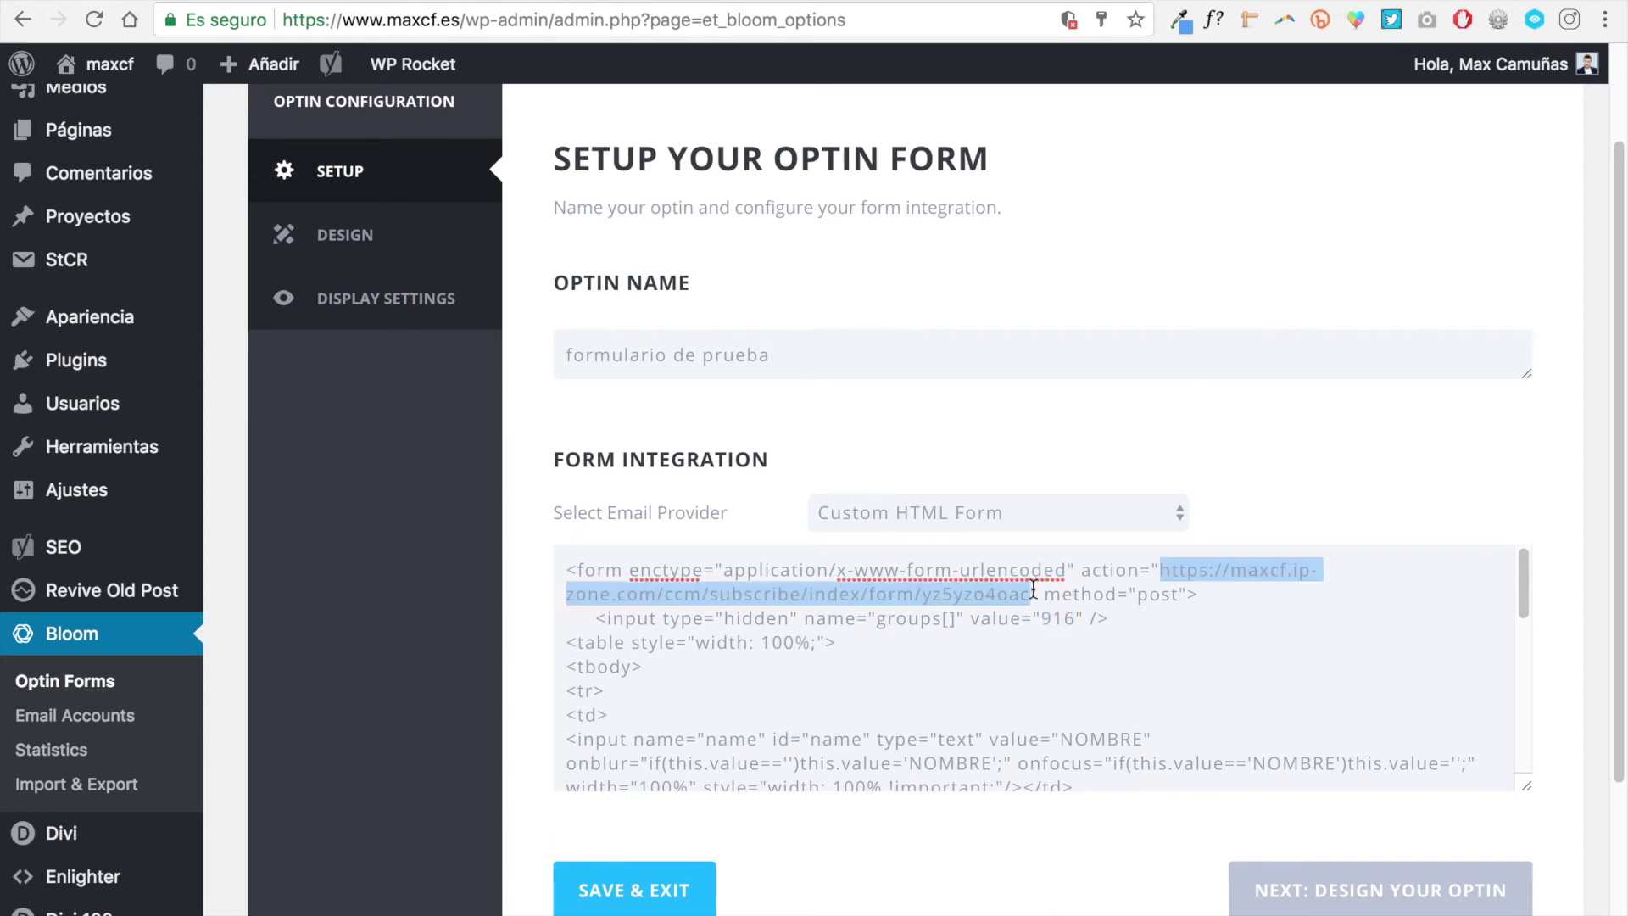
pyautogui.hotkey('ctrl', 'v')
# Step: Copy the groups[] value 801 from the Mailrelay form source and paste it over the groups[] value in Bloom's form code
pyautogui.doubleClick(1068, 617)
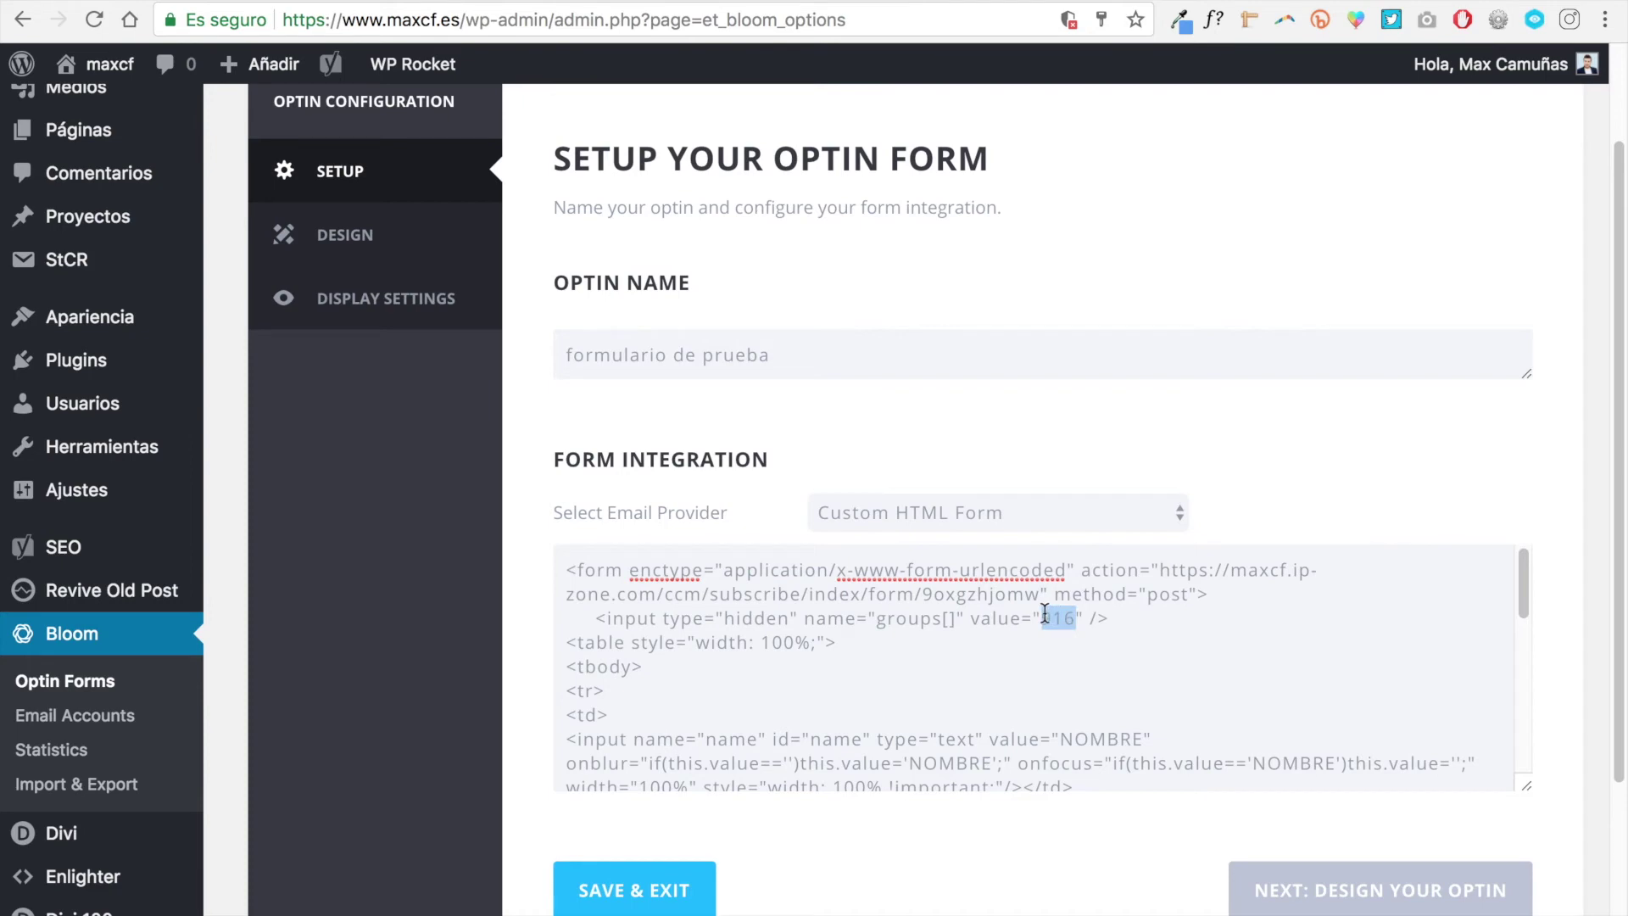
pyautogui.hotkey('ctrl', 'Tab')
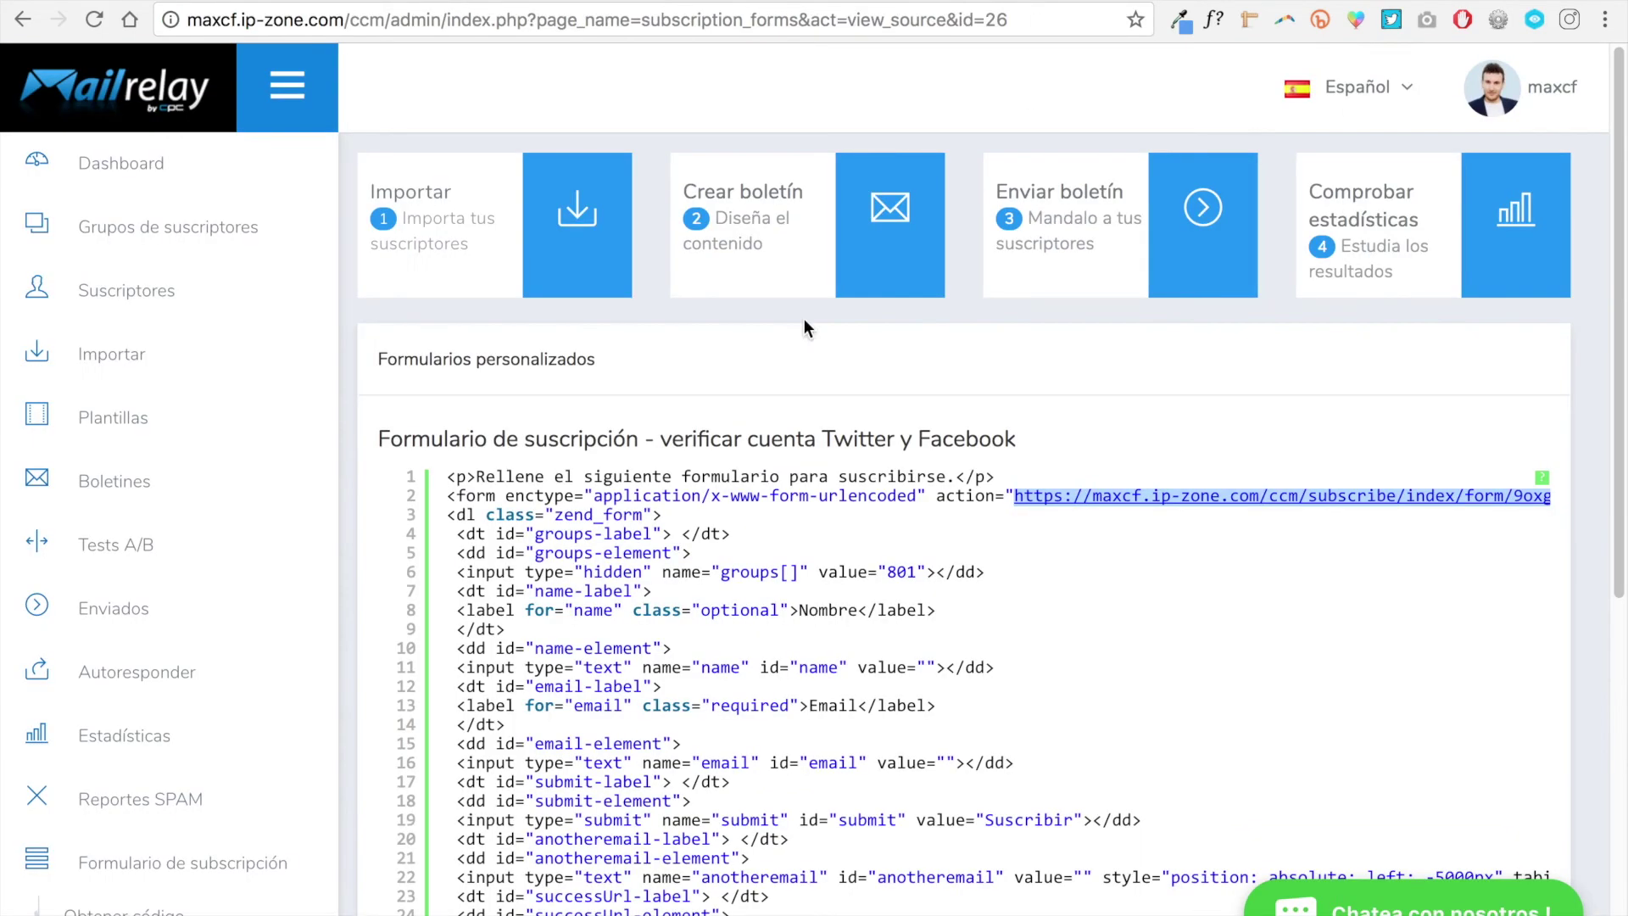
pyautogui.doubleClick(913, 573)
pyautogui.hotkey('ctrl', 'c')
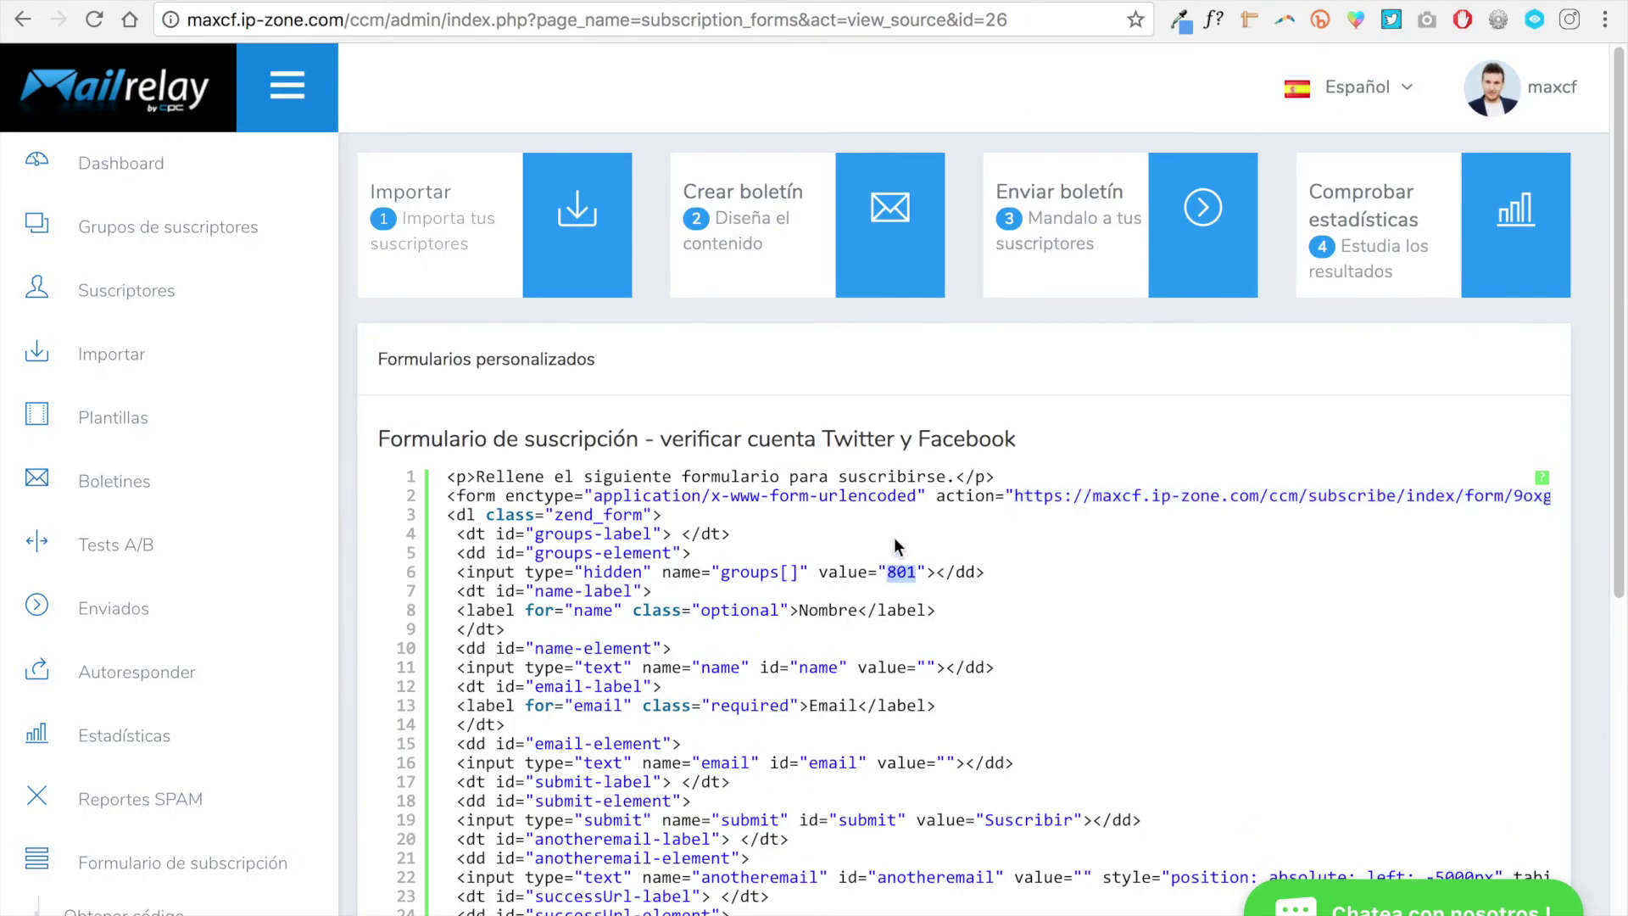
pyautogui.hotkey('ctrl', 'Tab')
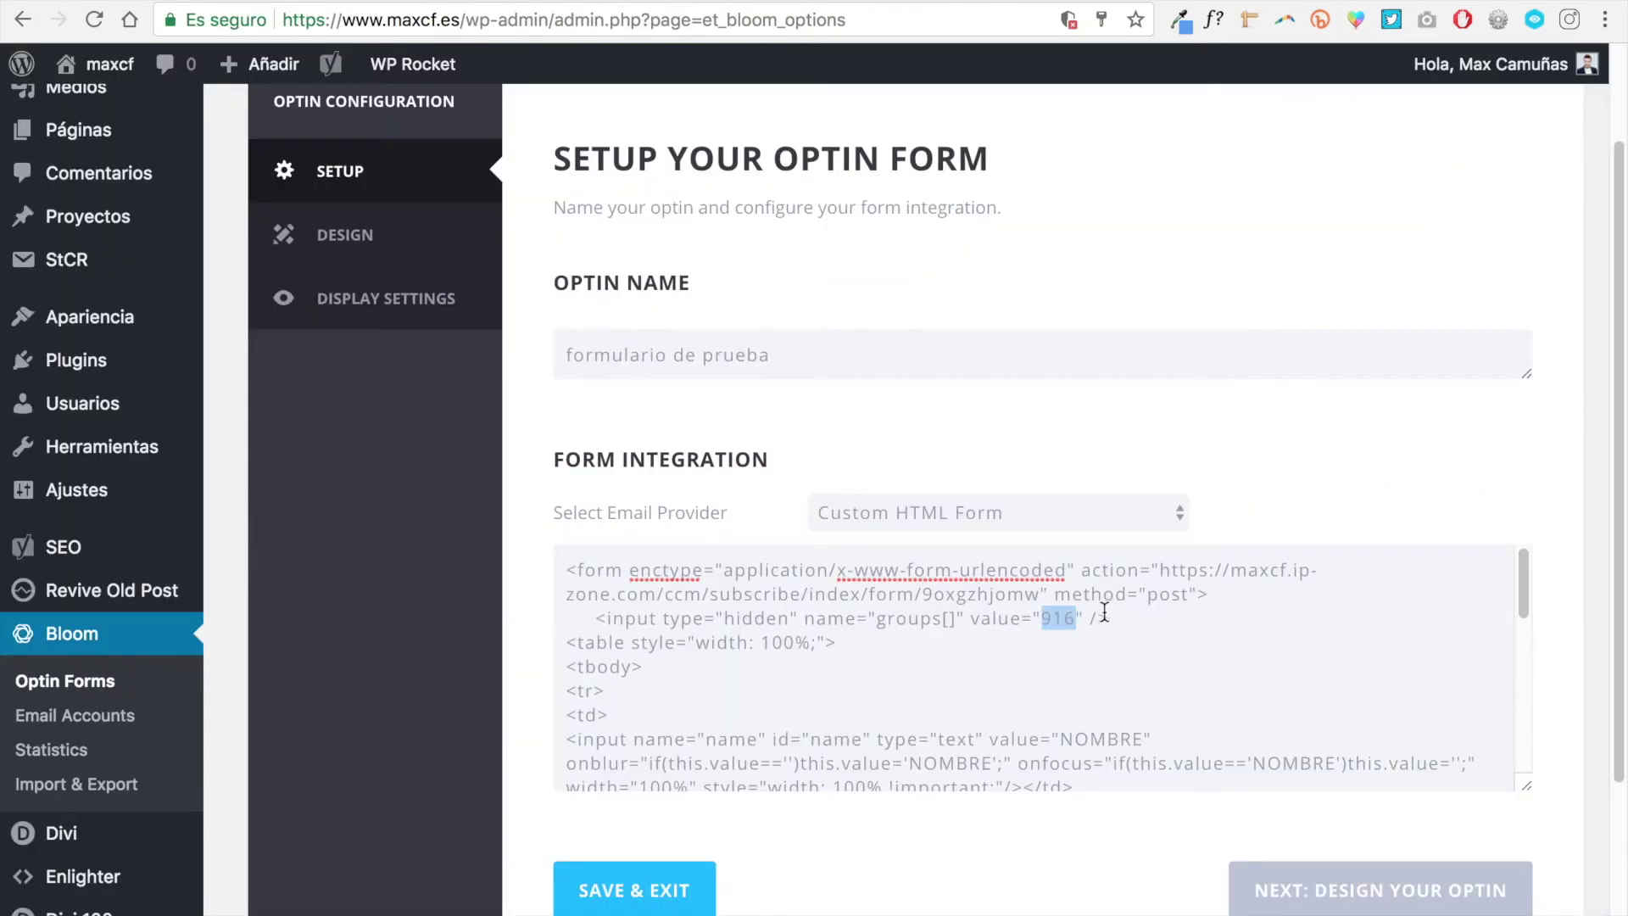
pyautogui.hotkey('ctrl', 'v')
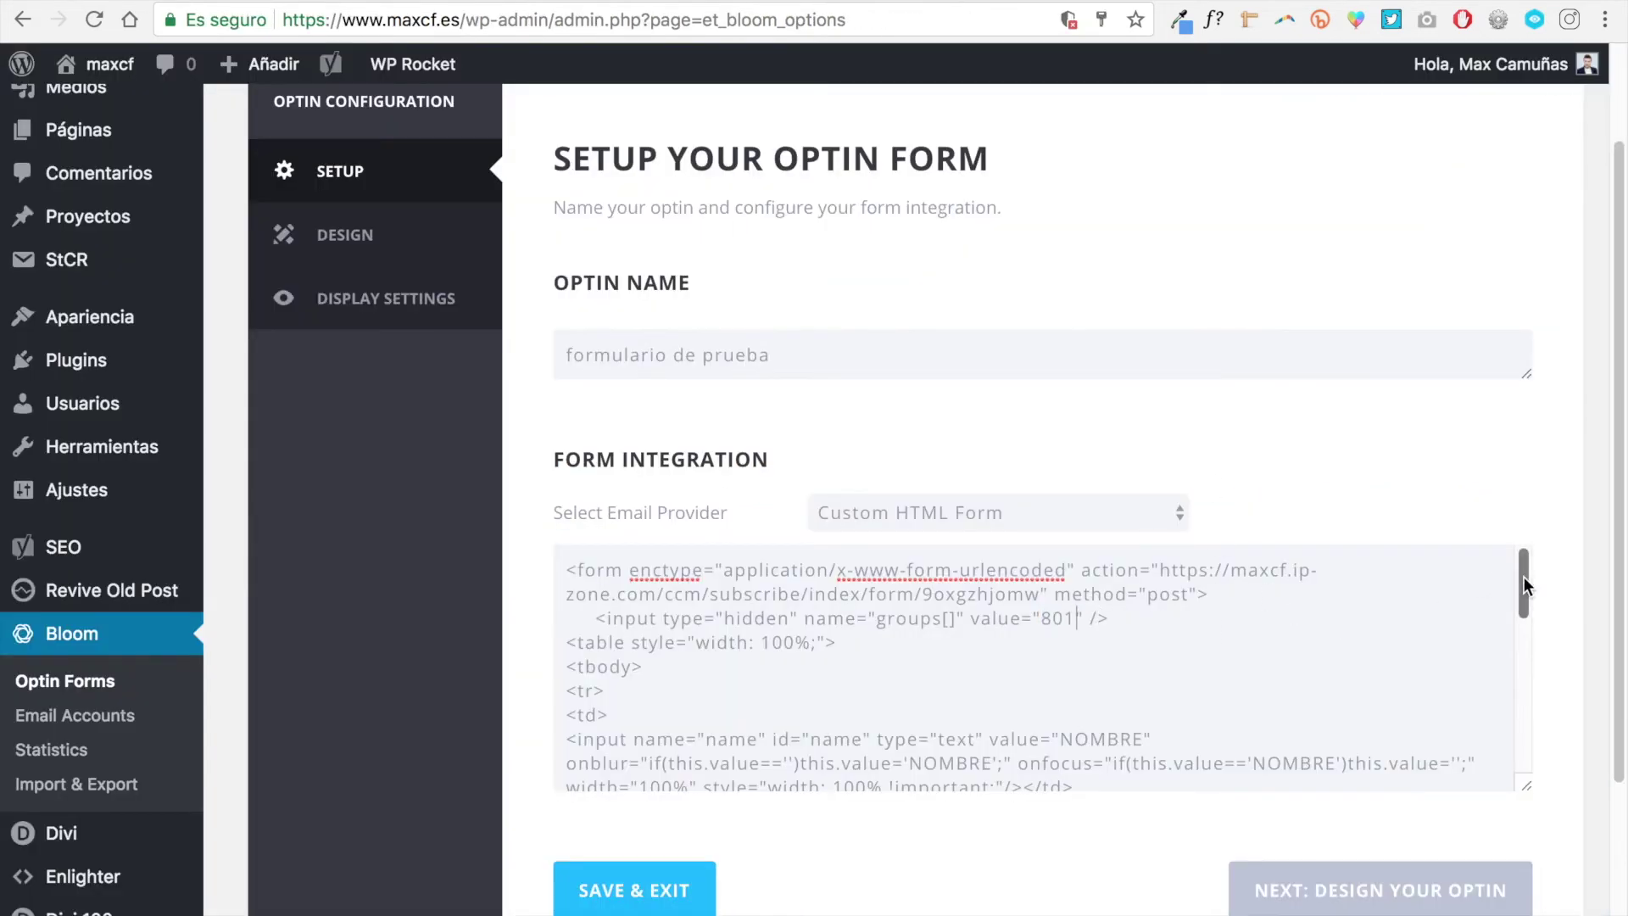
# Step: Examine the submit button text DESCARGAR and the successUrl address in the custom HTML code
pyautogui.scroll(-5, 1442, 594)
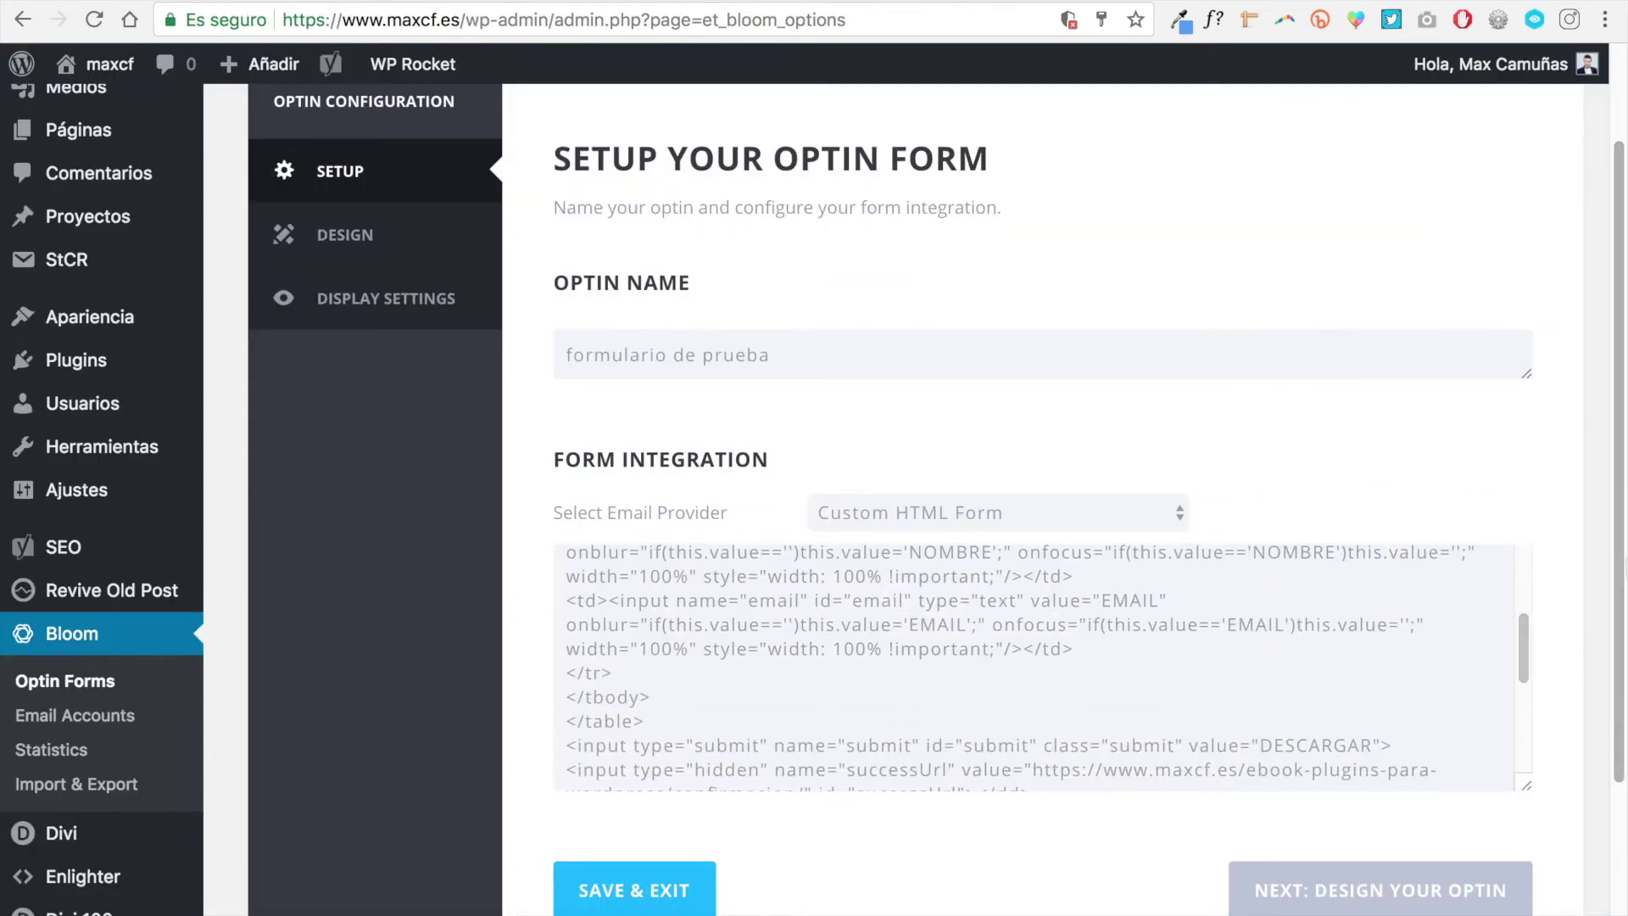
pyautogui.scroll(-1, 1619, 636)
pyautogui.scroll(-1, 1620, 636)
pyautogui.moveTo(1263, 690); pyautogui.dragTo(1372, 692)
pyautogui.moveTo(1523, 598); pyautogui.dragTo(1524, 633)
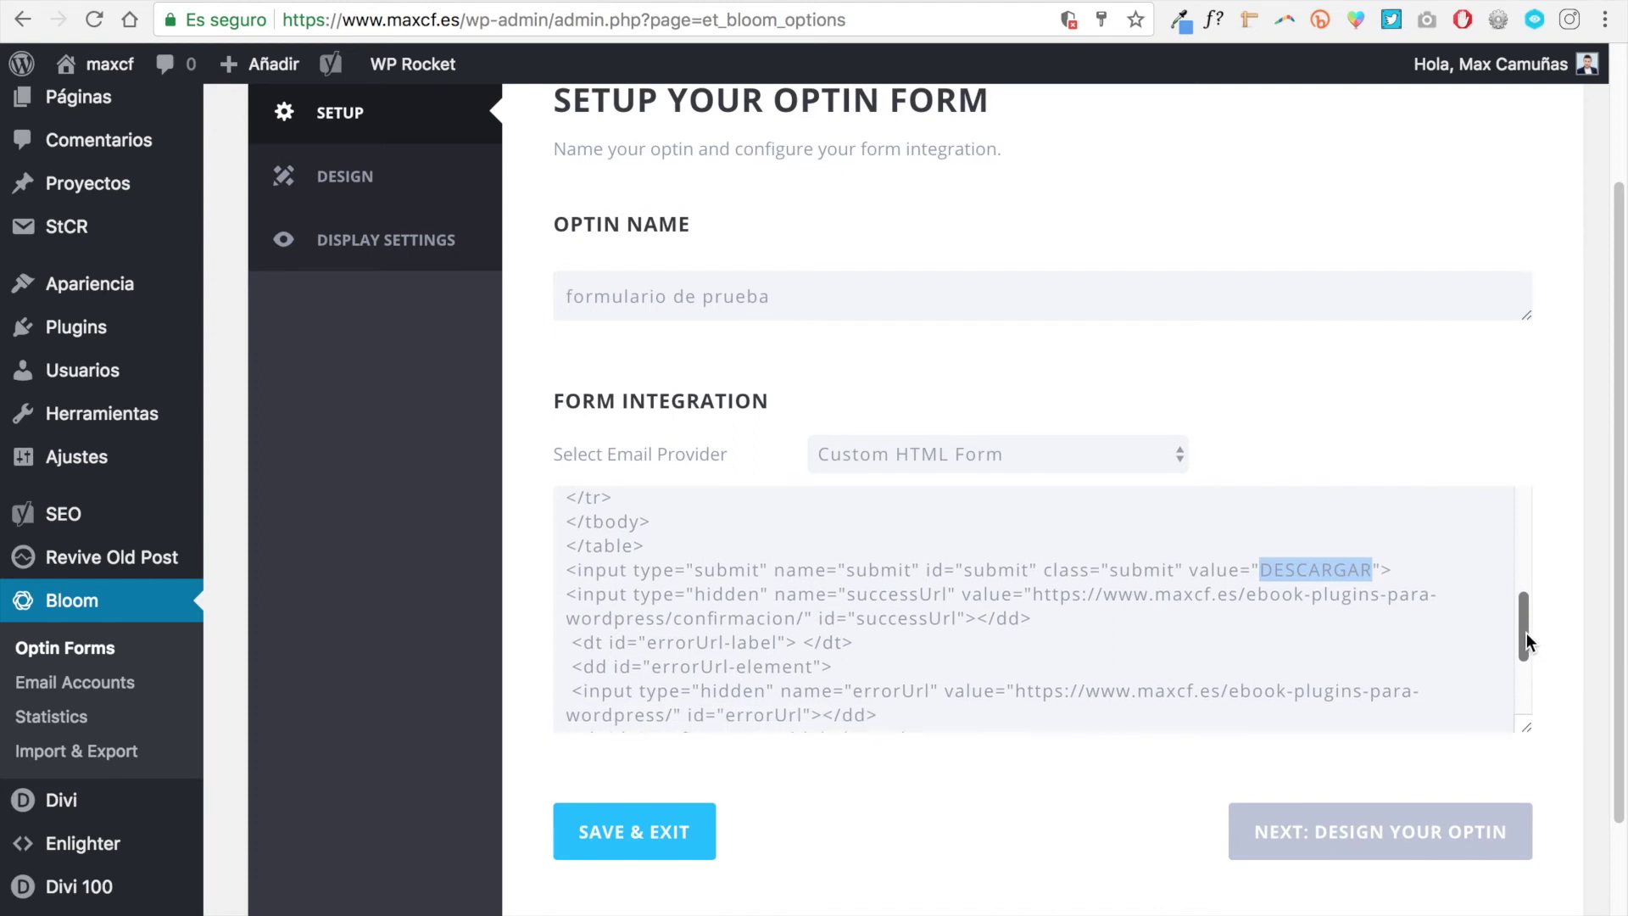
pyautogui.scroll(-2, 1533, 591)
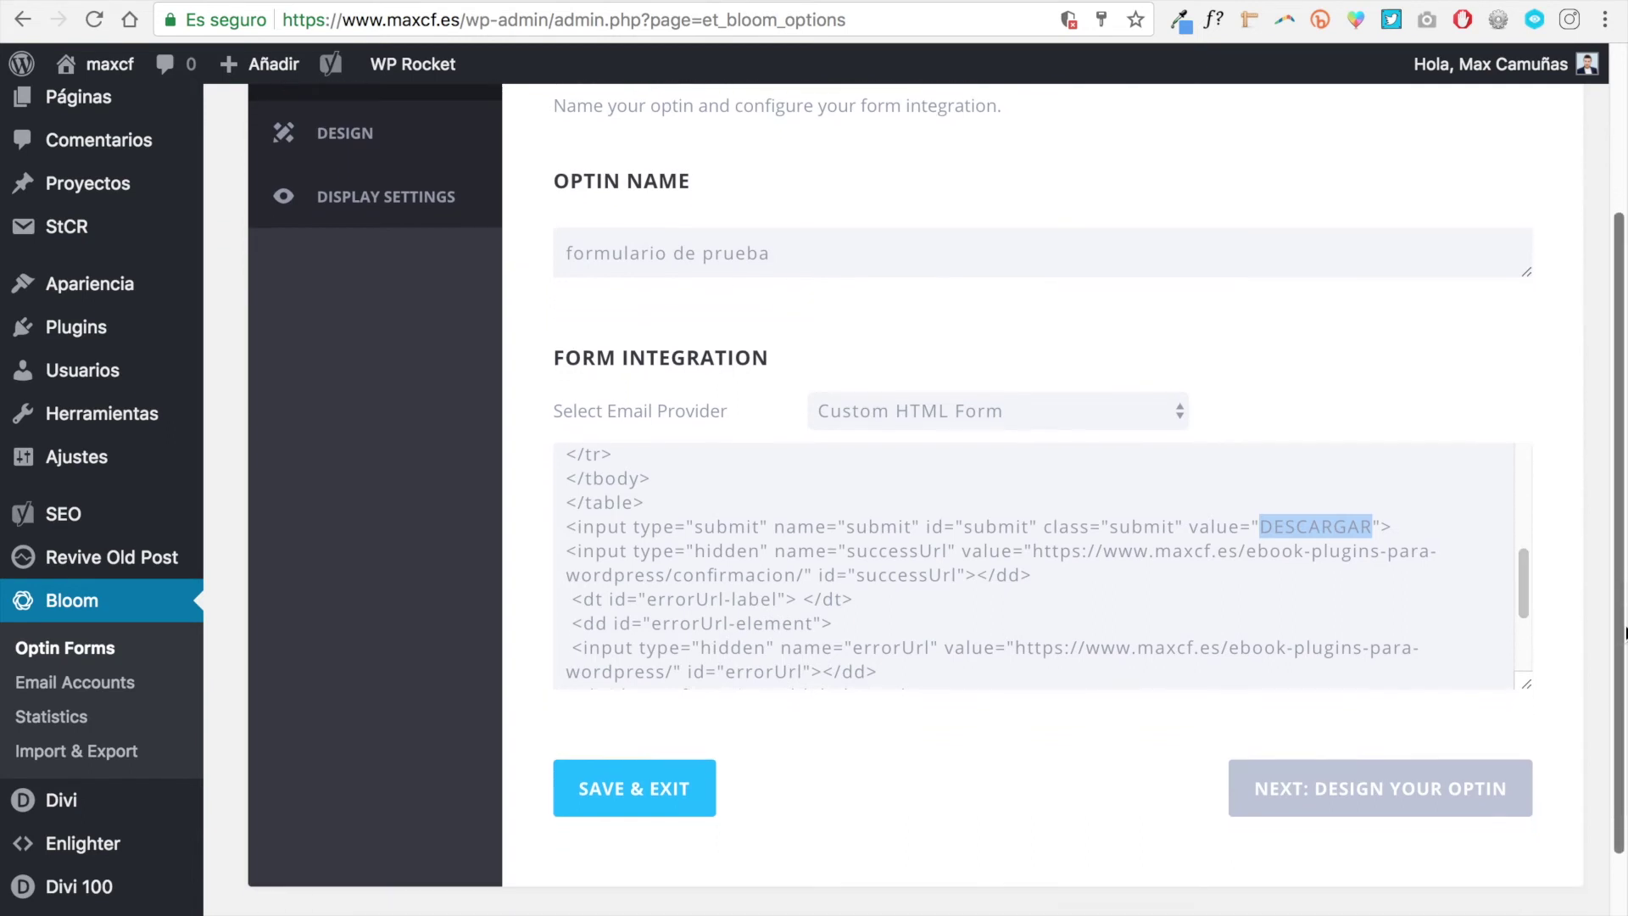
pyautogui.scroll(-3, 1524, 584)
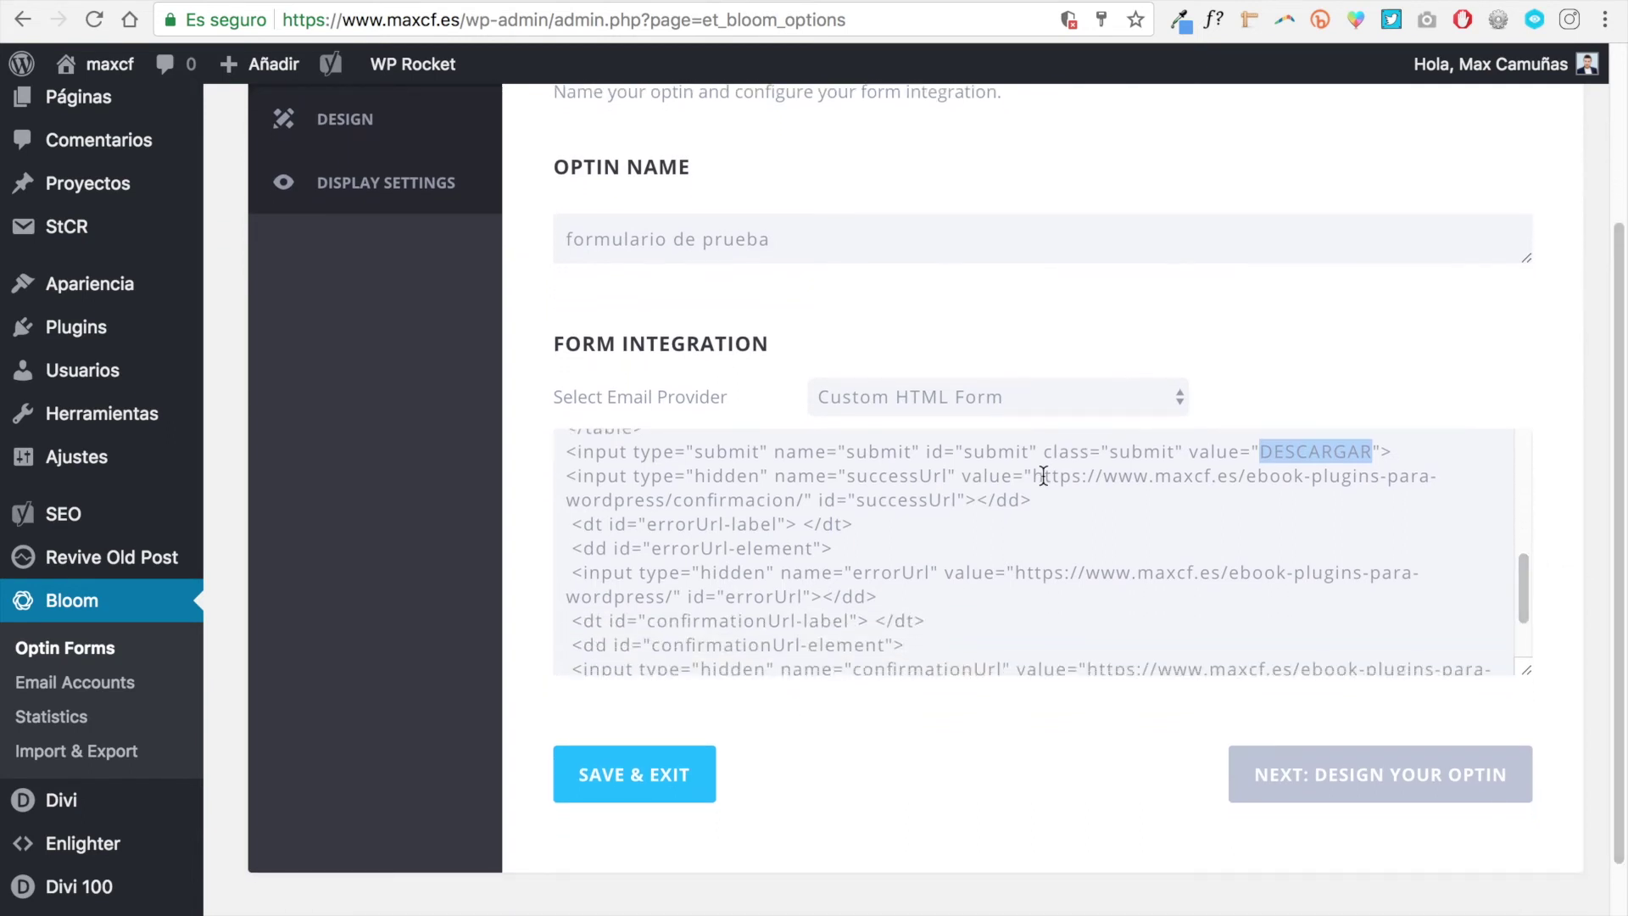
pyautogui.click(1034, 472)
pyautogui.moveTo(1035, 472); pyautogui.dragTo(805, 505)
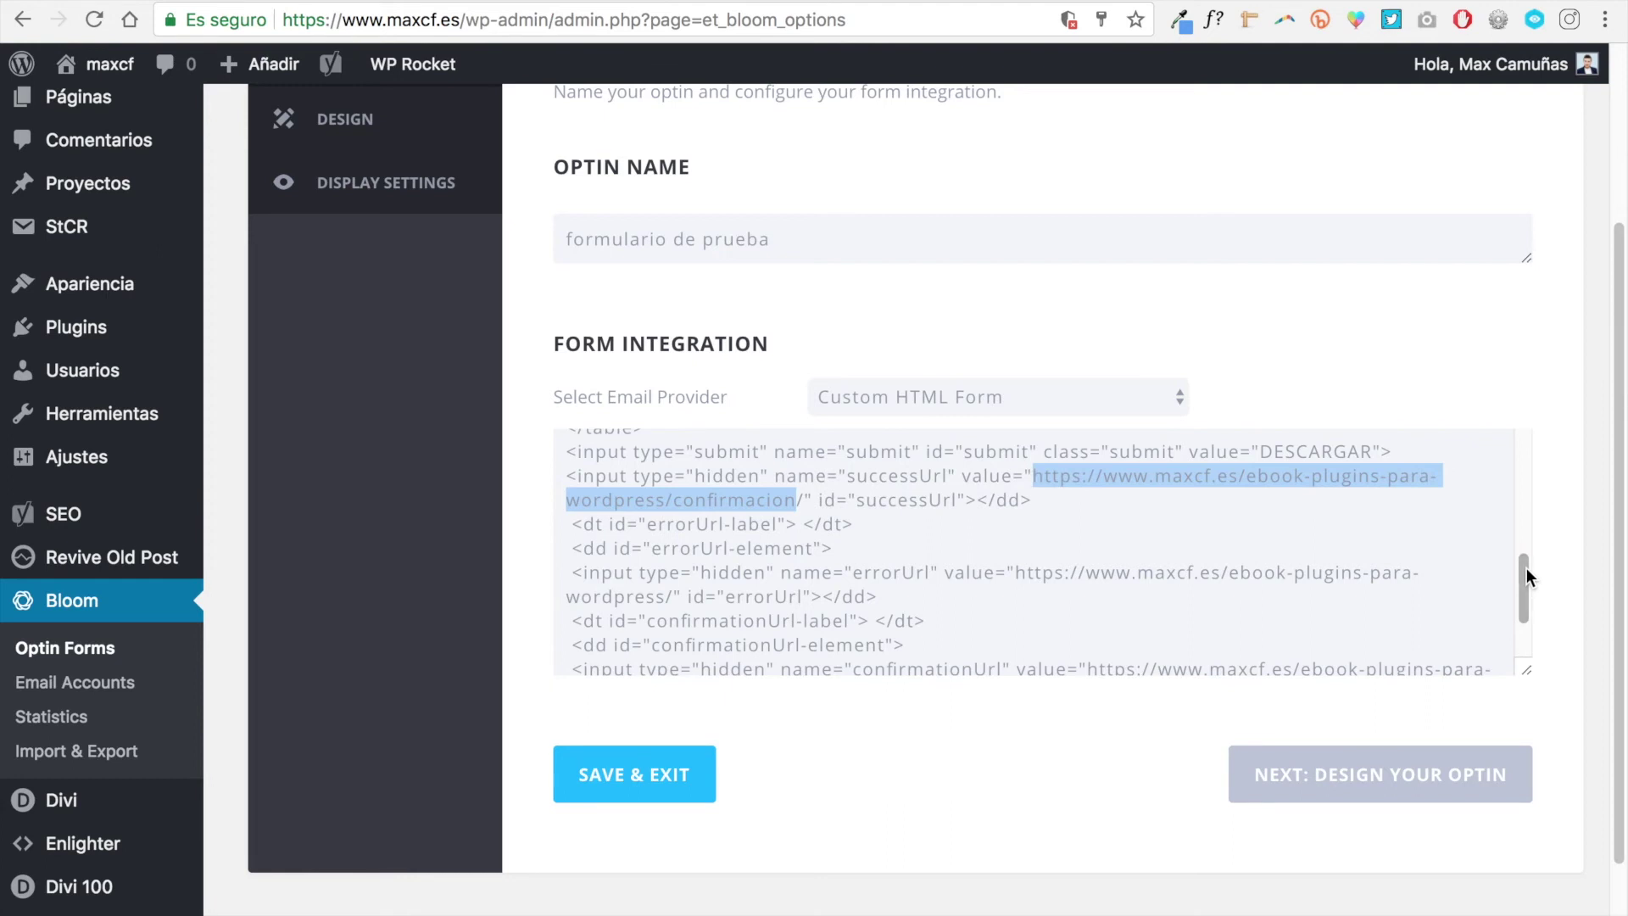
# Step: Examine the page addresses set for successUrl and errorUrl near the end of the custom HTML code
pyautogui.moveTo(1524, 588); pyautogui.dragTo(1525, 599)
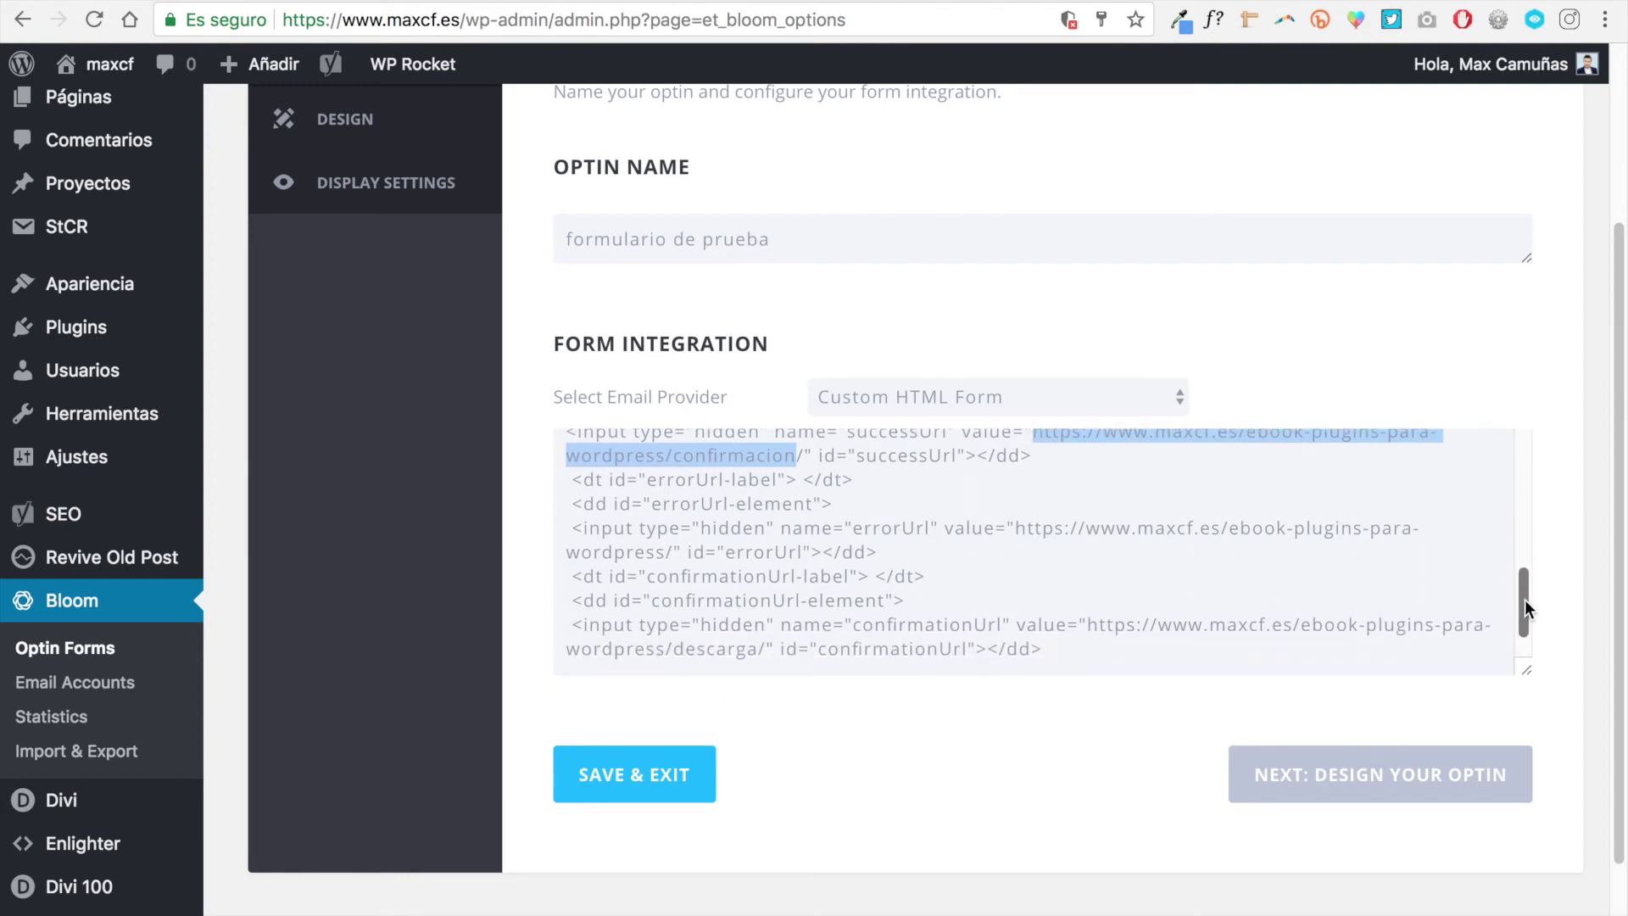
pyautogui.click(807, 462)
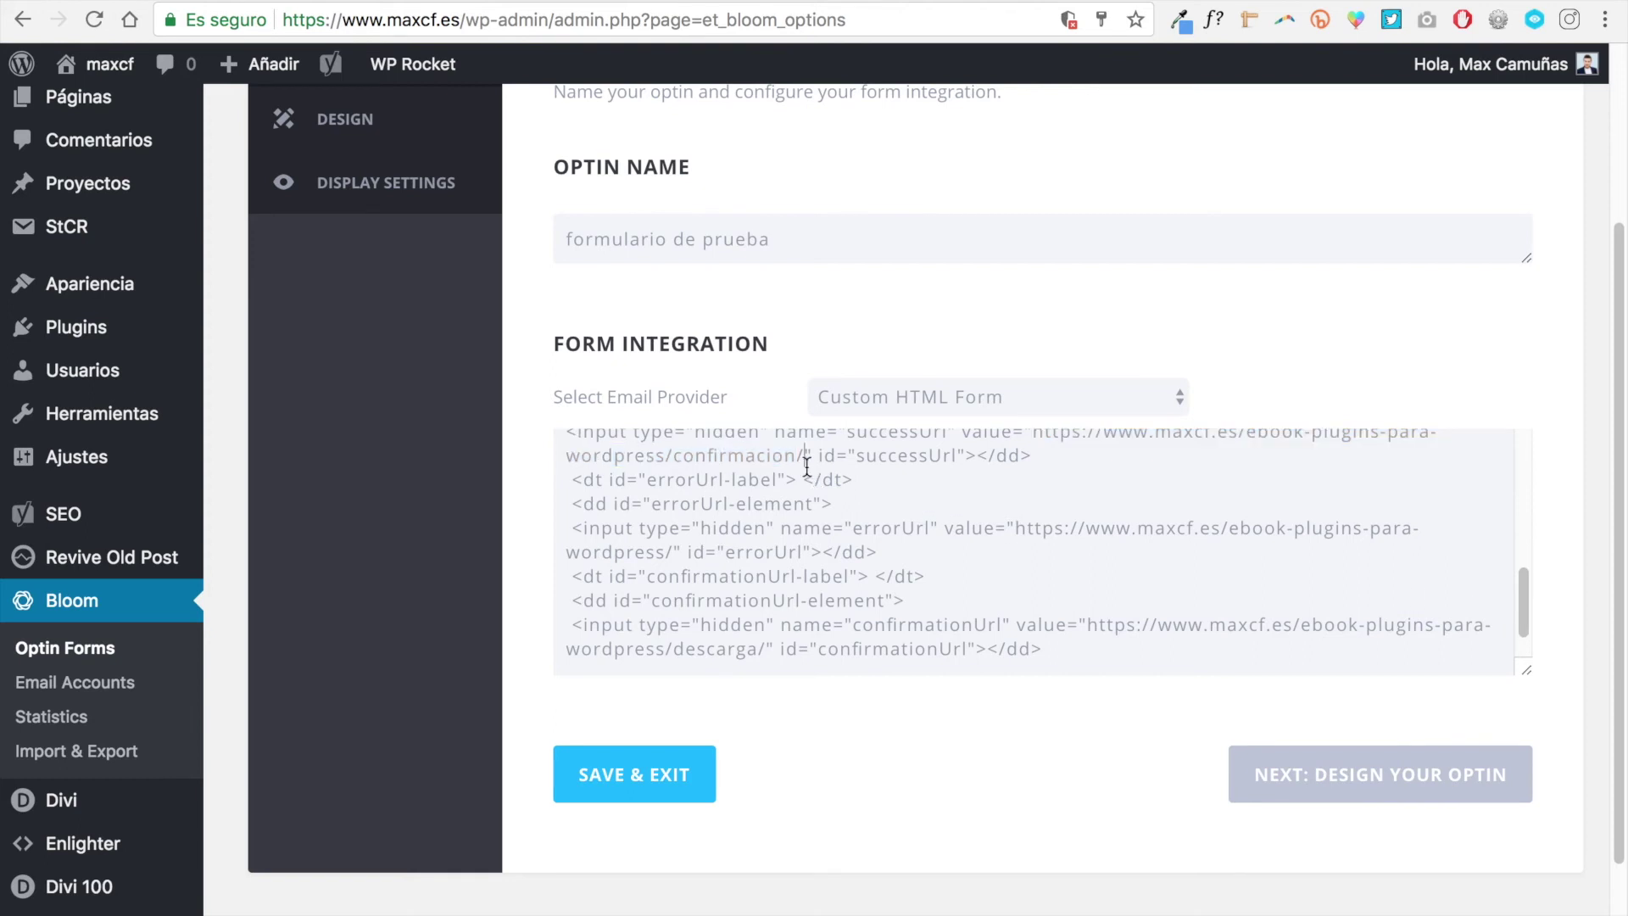
pyautogui.moveTo(797, 459); pyautogui.dragTo(668, 459)
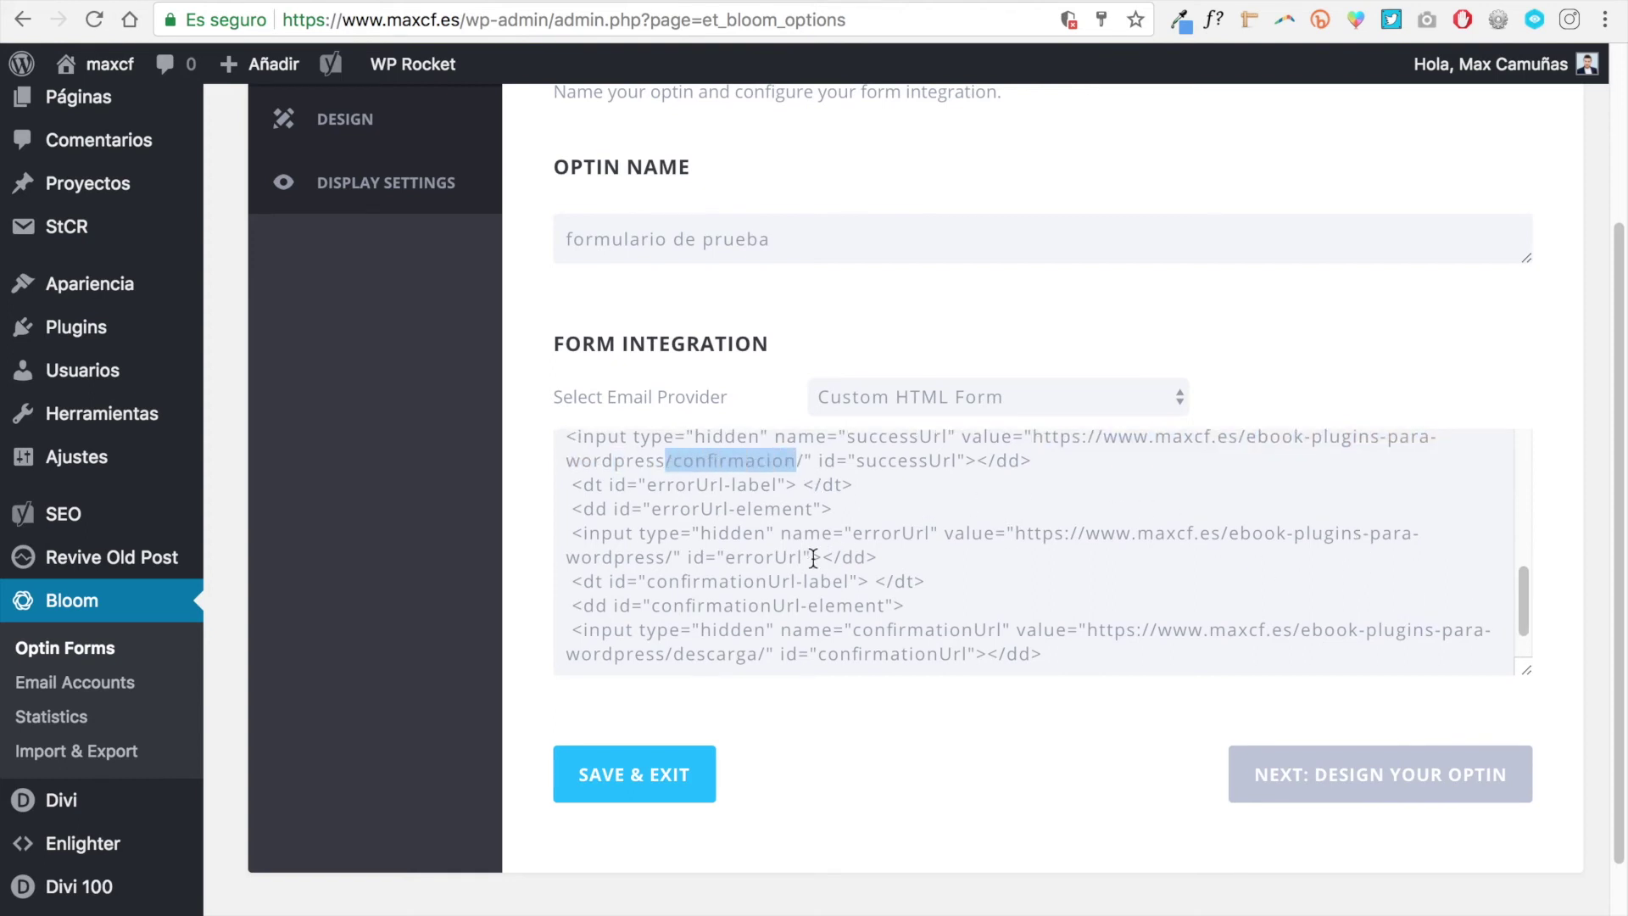
pyautogui.moveTo(674, 558); pyautogui.dragTo(567, 558)
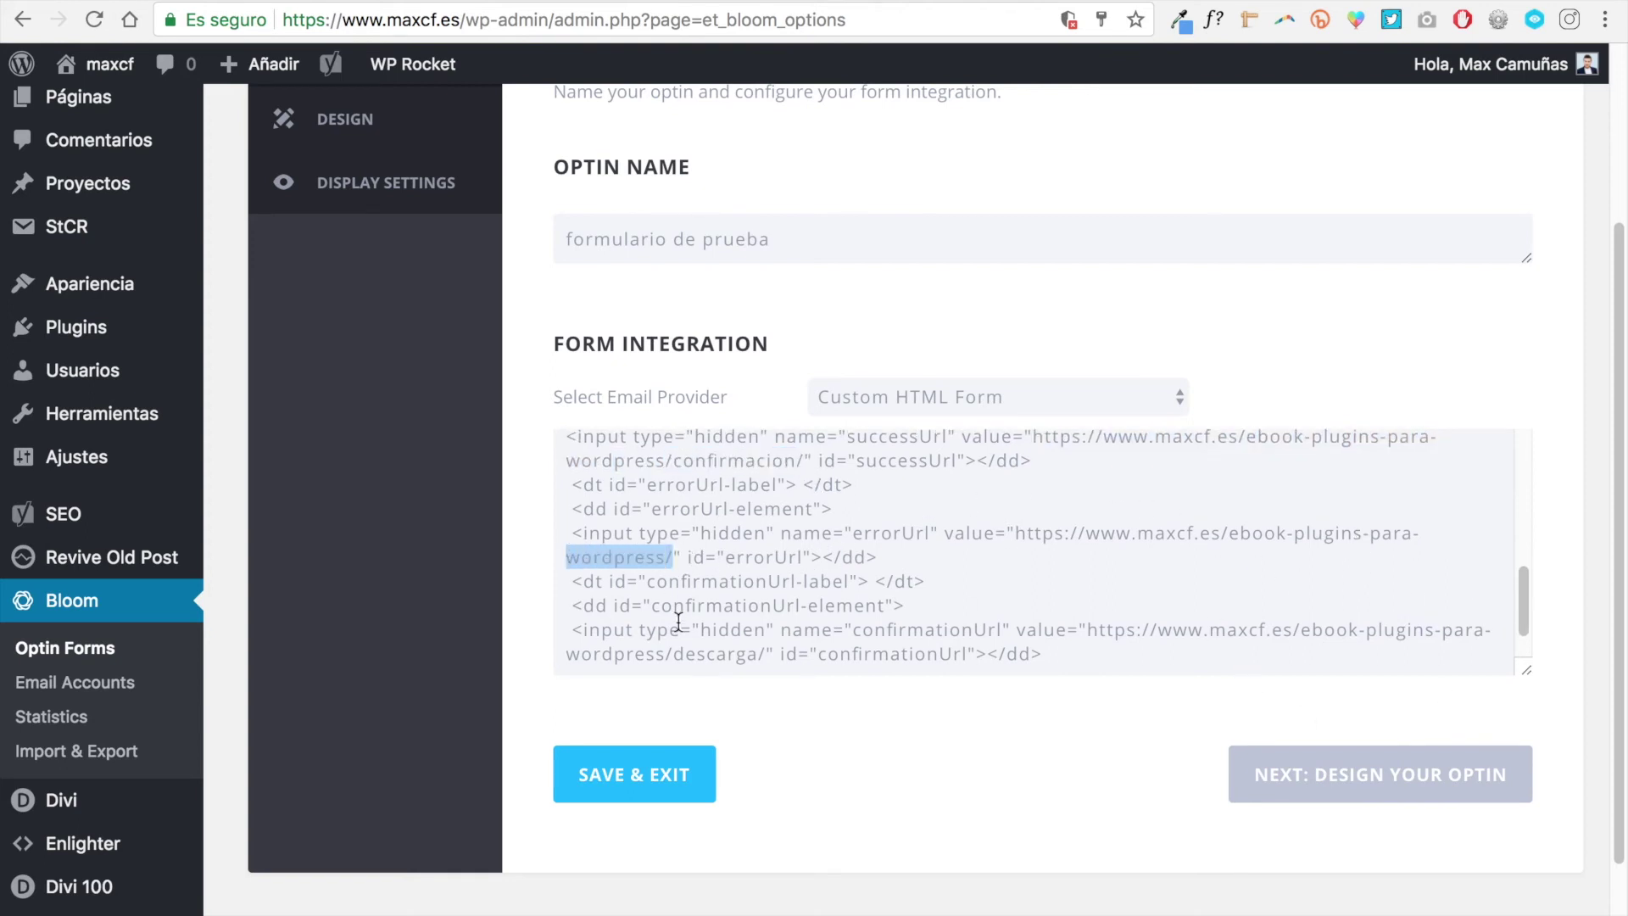
# Step: Replace the page addresses in the custom HTML code with placeholders: 3 for confirmationUrl, 2 for errorUrl and 1 for successUrl
pyautogui.moveTo(766, 652); pyautogui.dragTo(1088, 632)
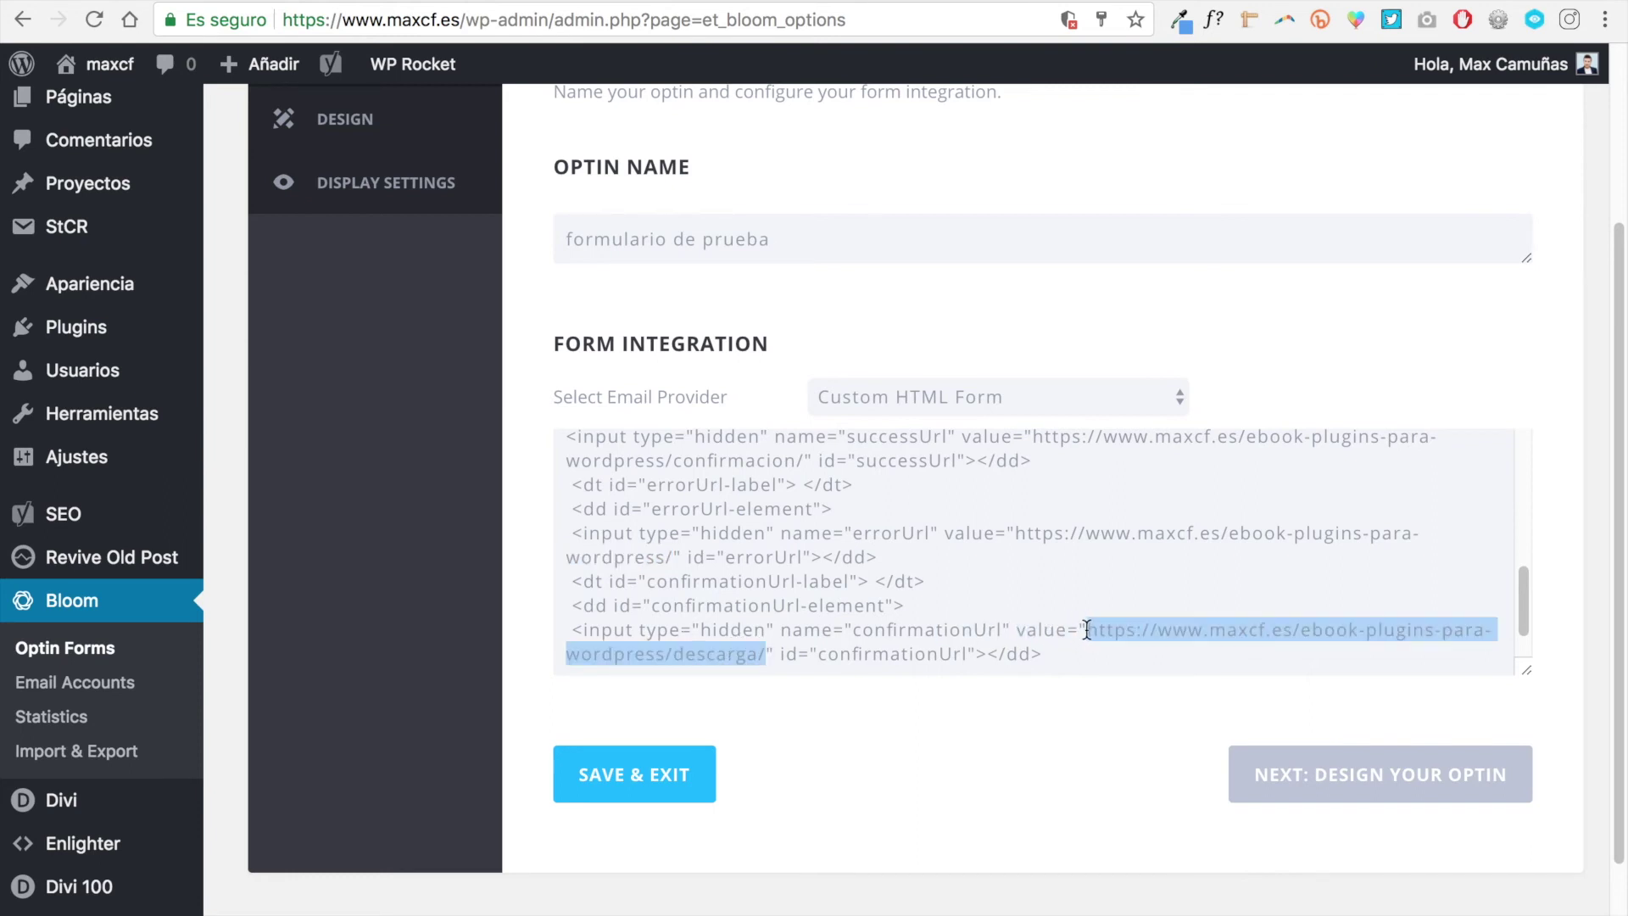
pyautogui.press('BackSpace')
pyautogui.write('3')
pyautogui.moveTo(1018, 537); pyautogui.dragTo(676, 553)
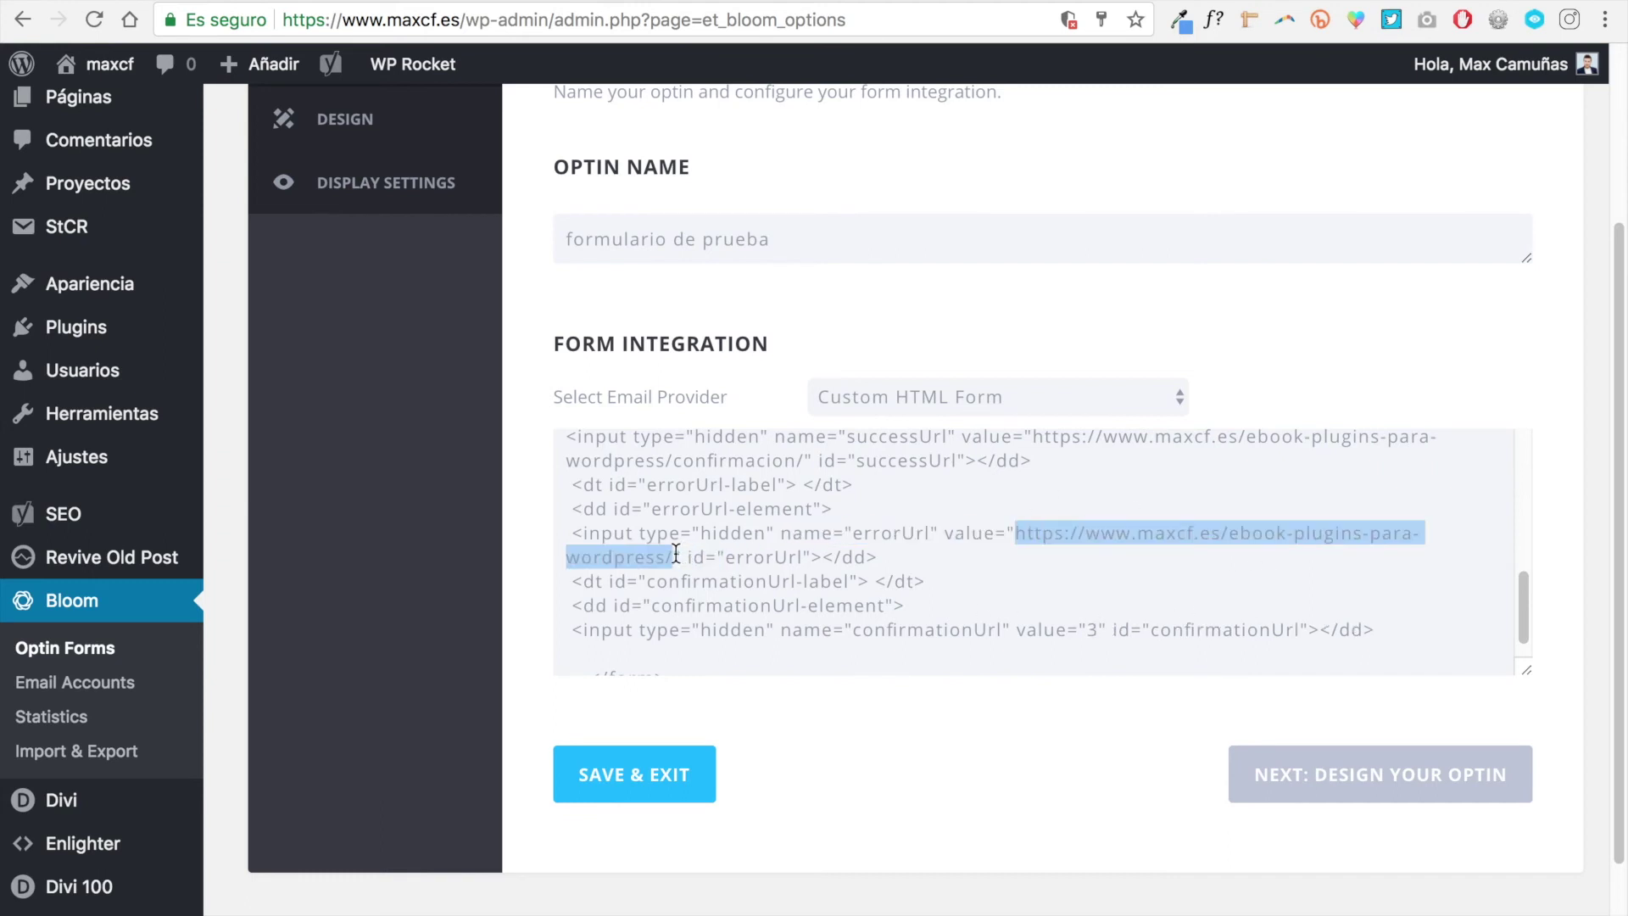
pyautogui.write('2')
pyautogui.moveTo(1030, 440); pyautogui.dragTo(802, 614)
pyautogui.write('1')
# Step: Continue to the optin's design stage and check a preview of the formulario de prueba pop-up, closing it when done
pyautogui.scroll(-3, 1235, 633)
pyautogui.click(1369, 774)
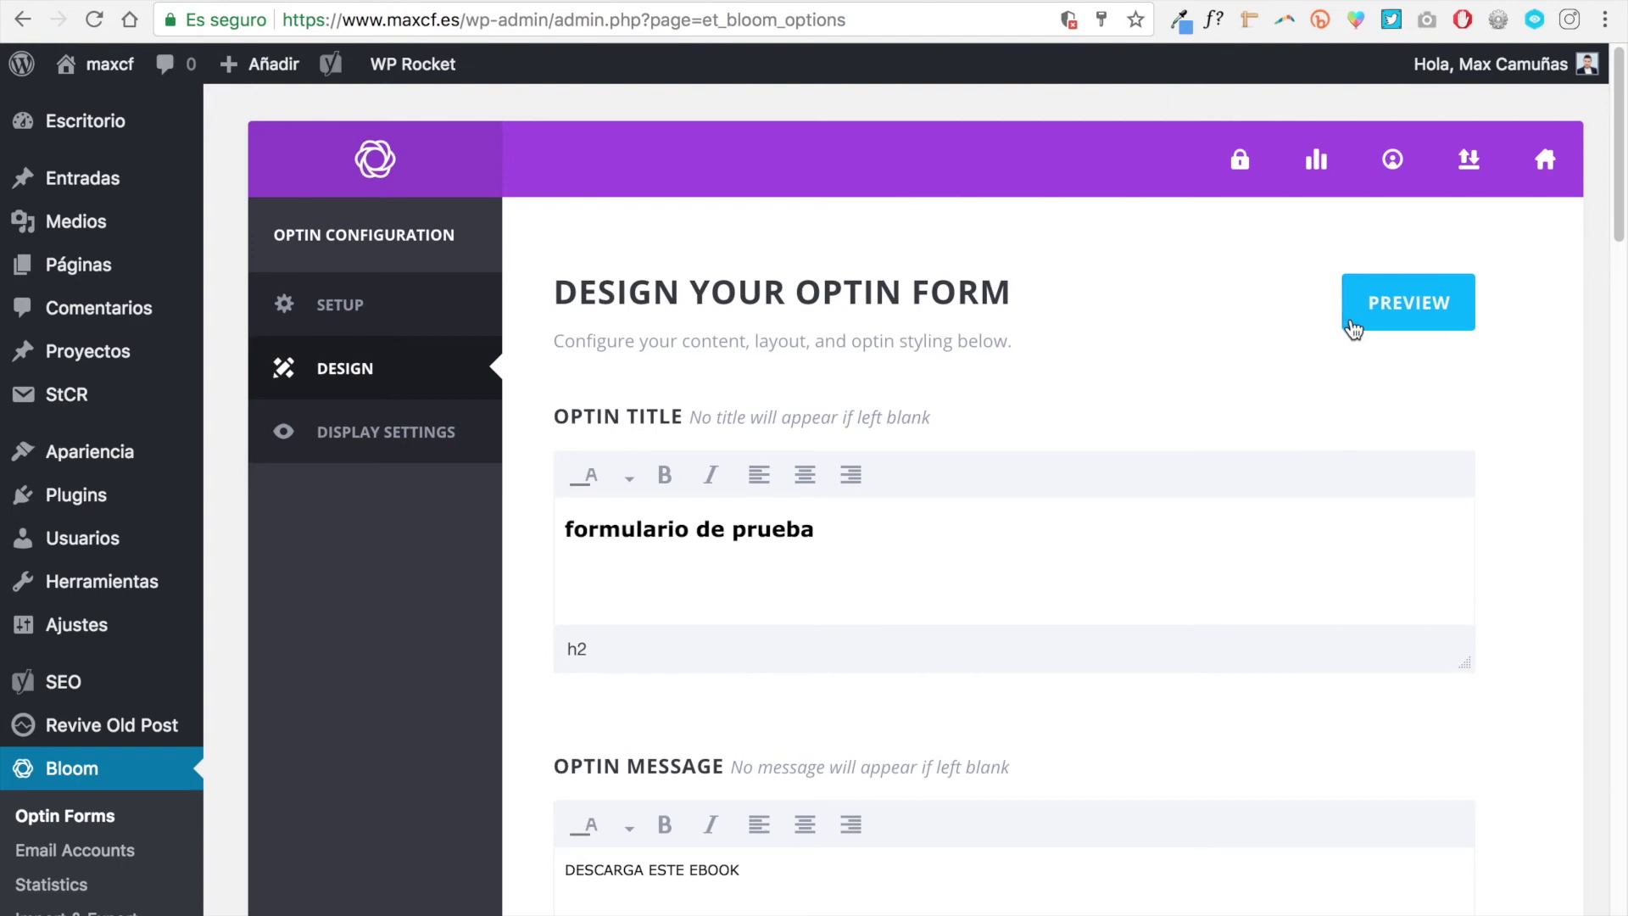
pyautogui.click(1371, 301)
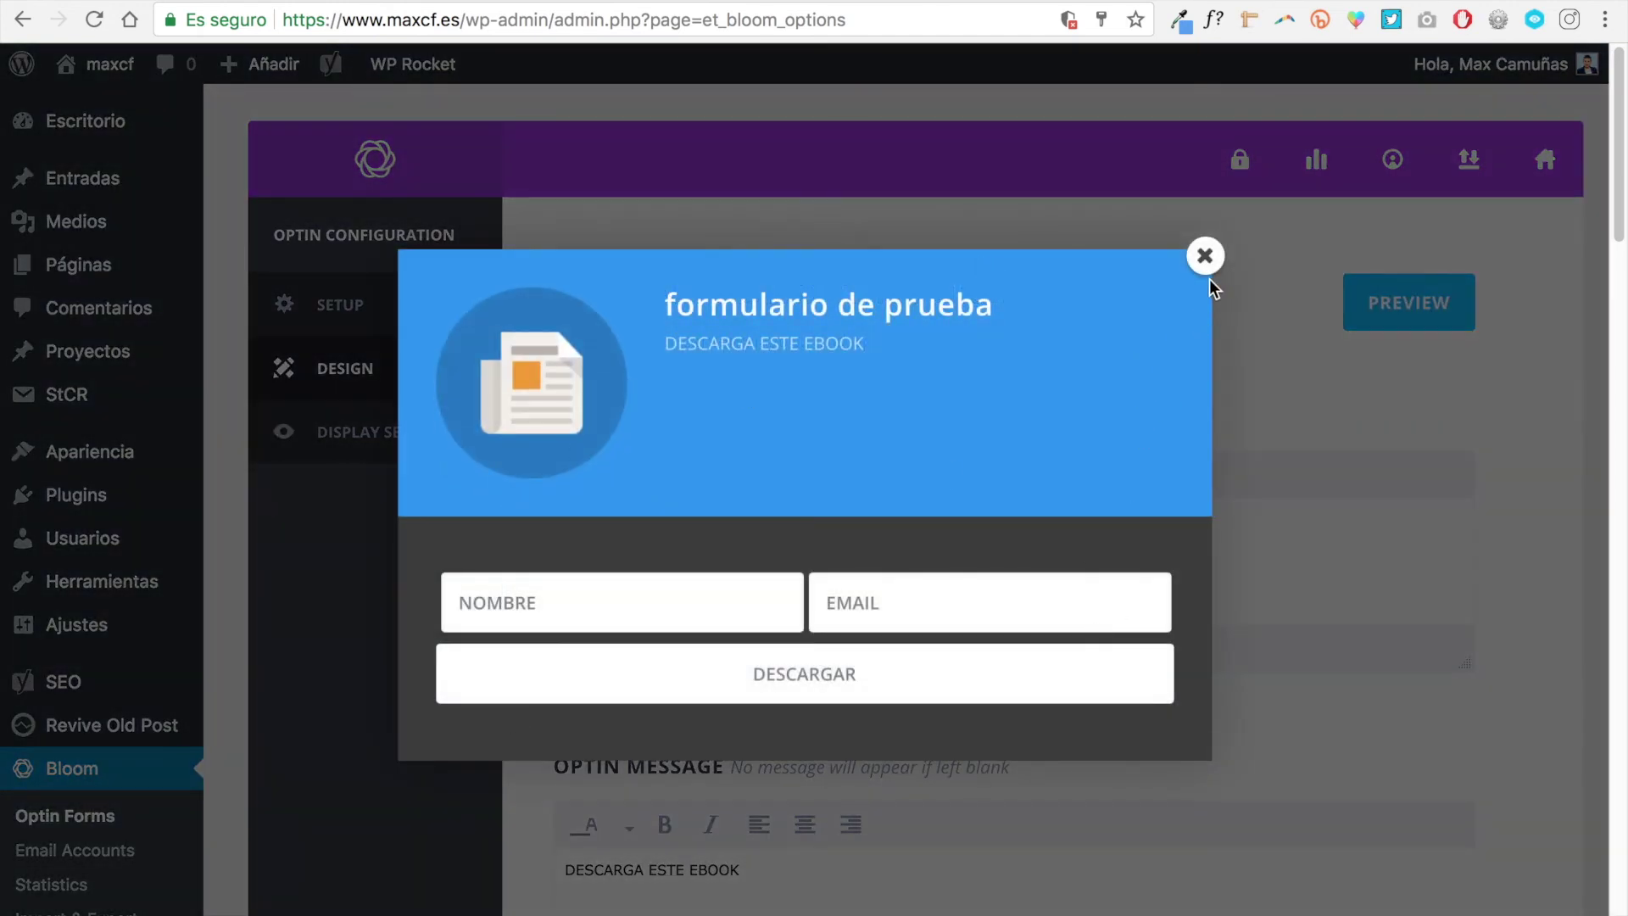
pyautogui.click(1205, 257)
# Step: Skip the remaining design options and continue to the optin's display settings
pyautogui.scroll(-20, 1459, 598)
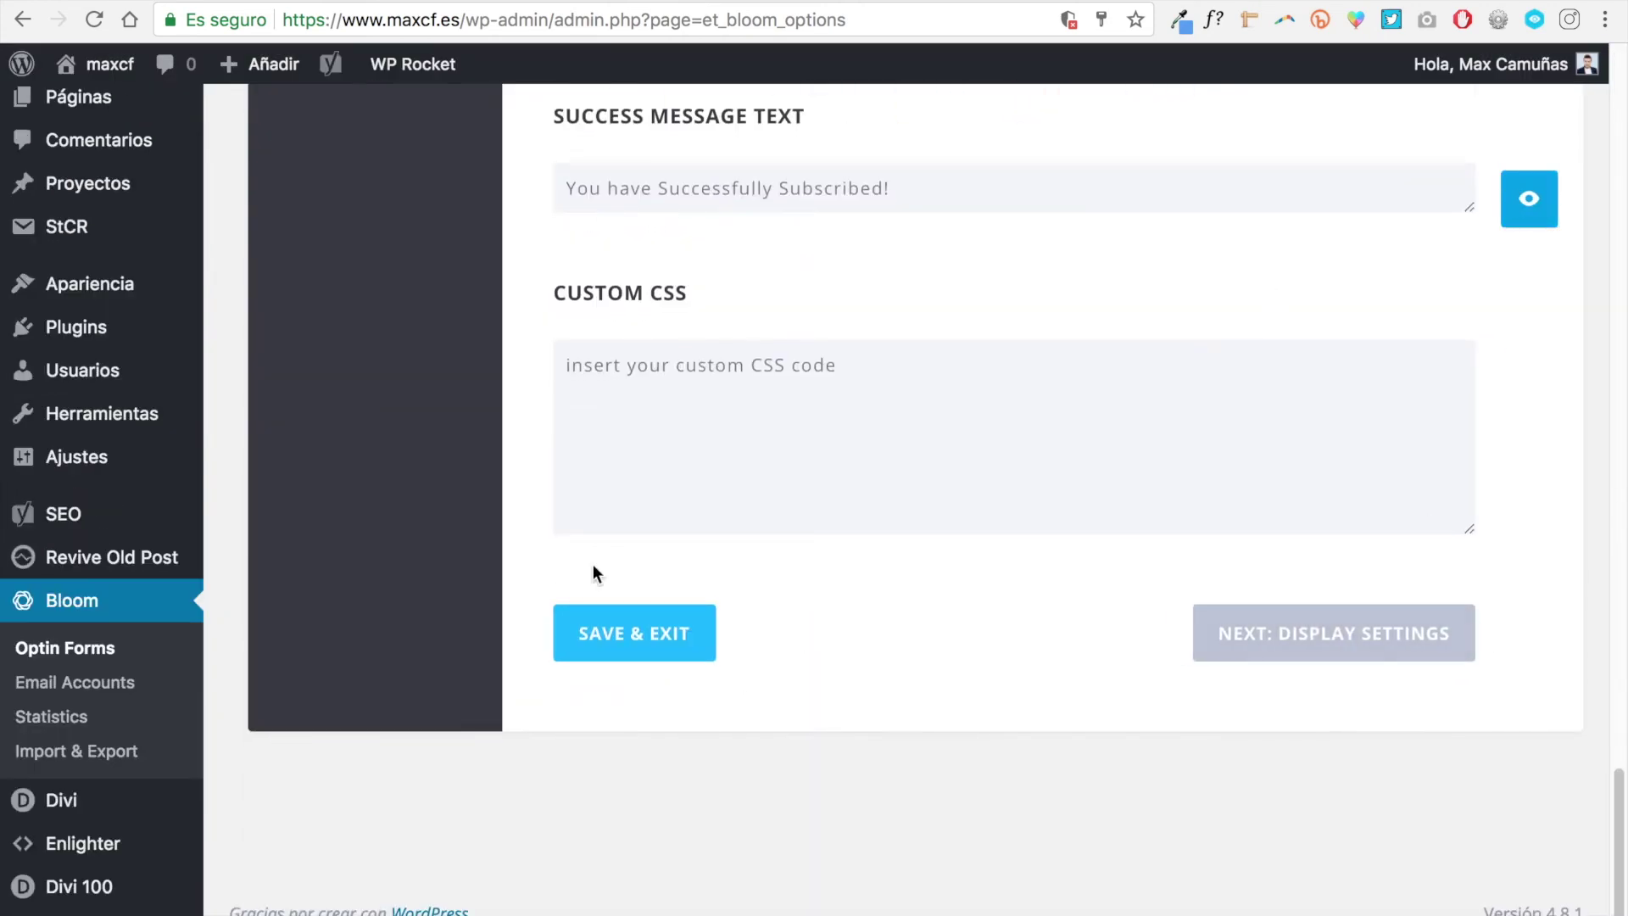
pyautogui.scroll(3, 1035, 407)
pyautogui.scroll(-3, 1393, 514)
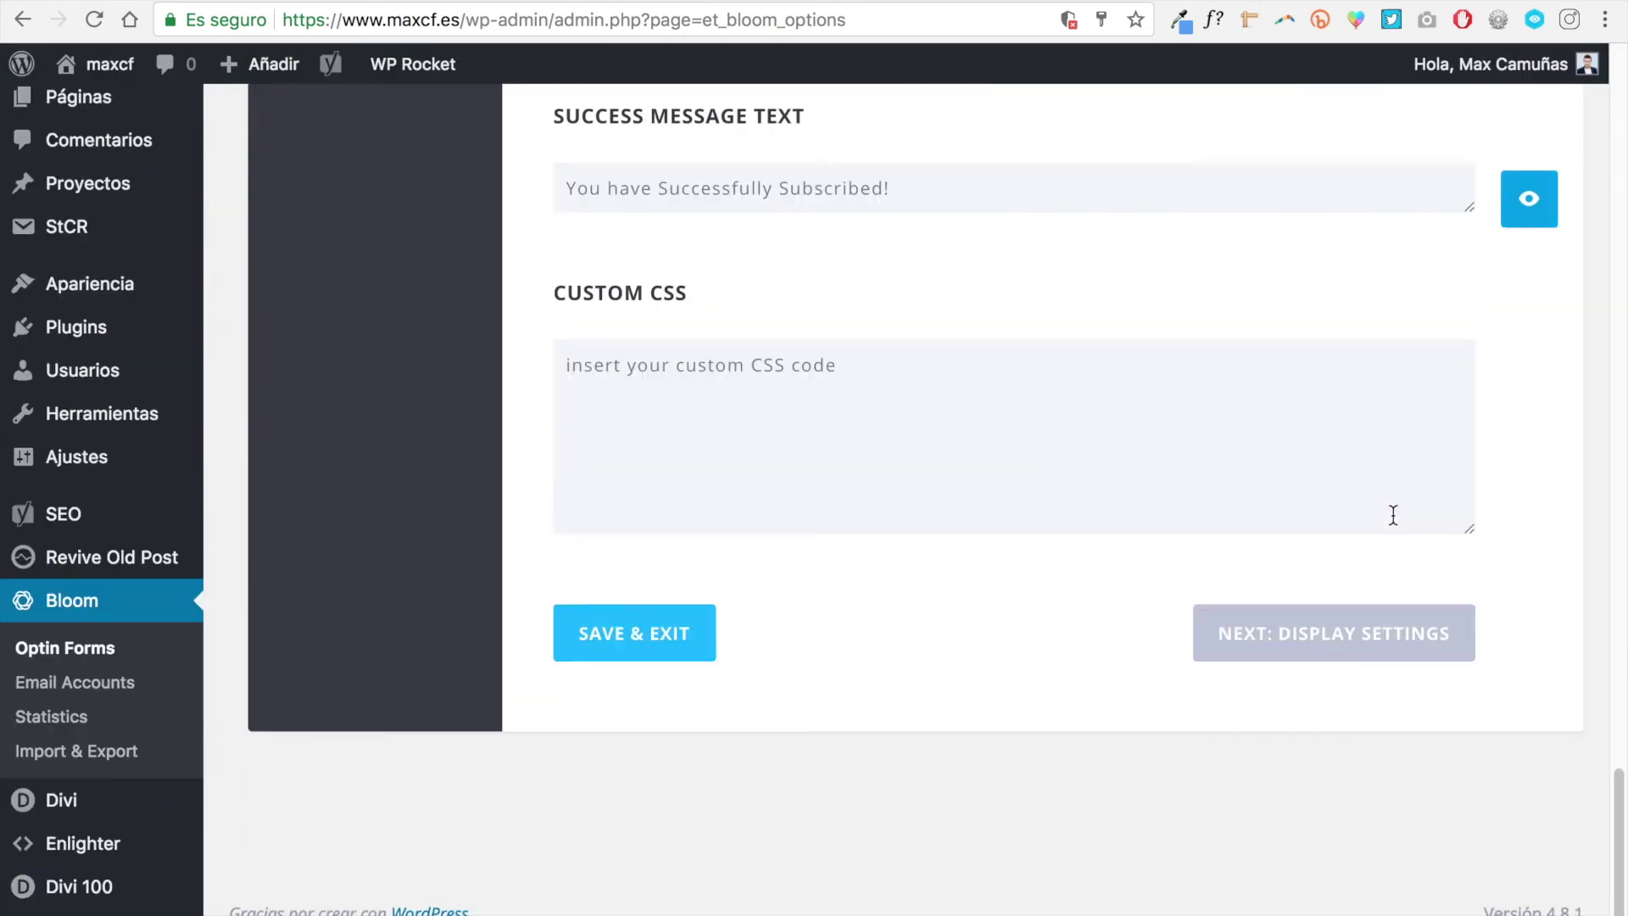
pyautogui.click(1372, 640)
pyautogui.scroll(-2, 850, 681)
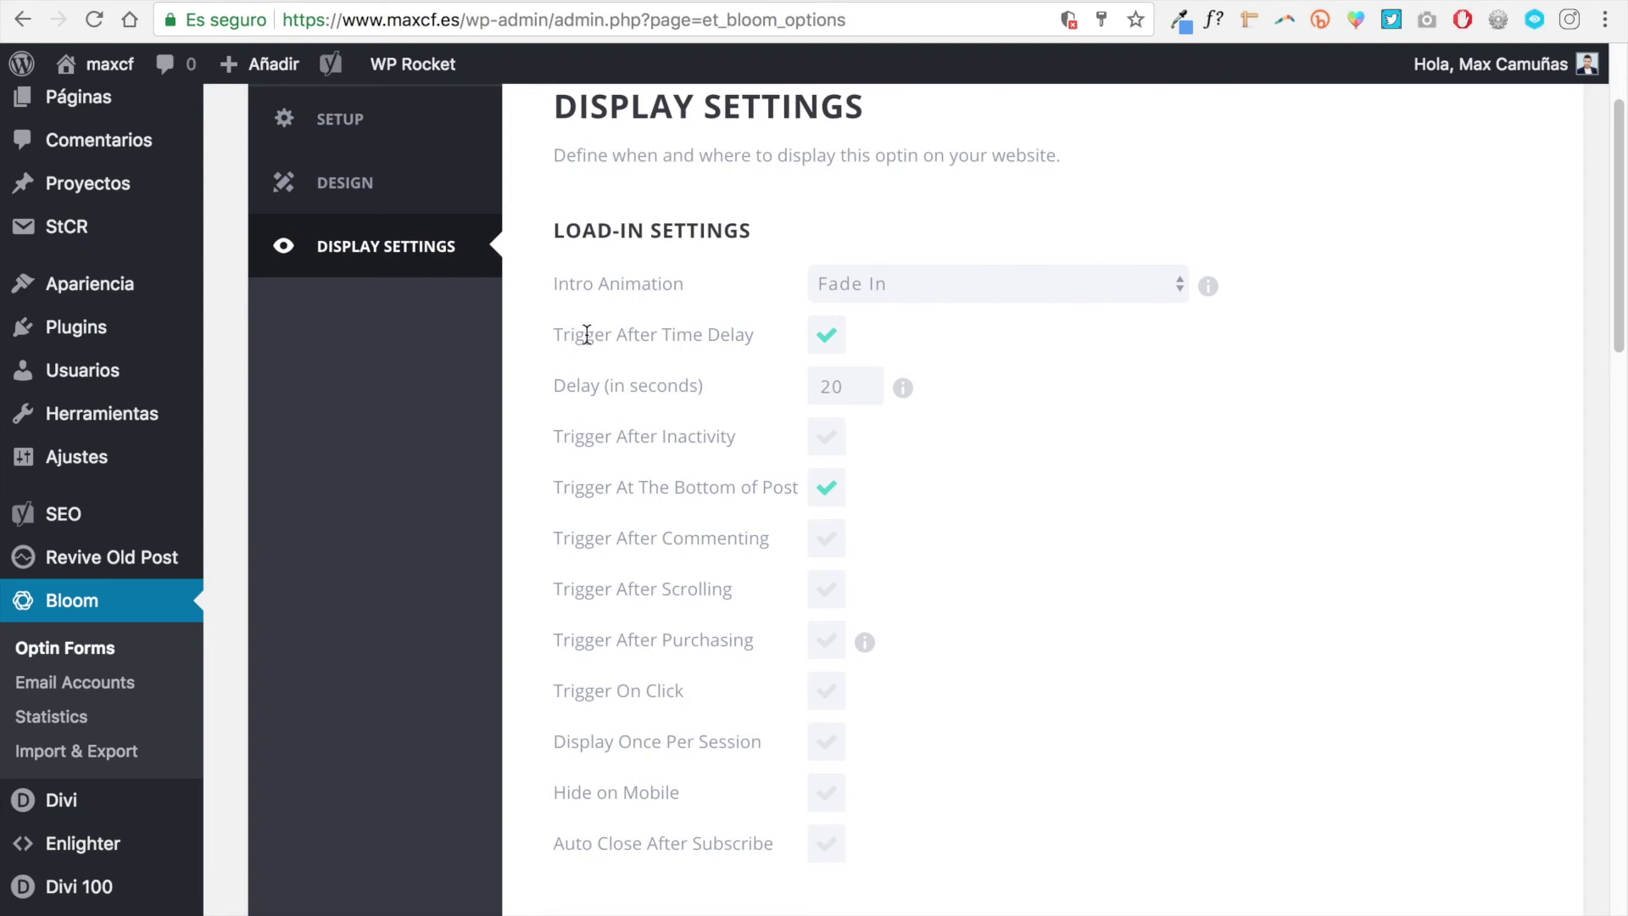
# Step: Enable Trigger On Click and Hide on Mobile in the load-in settings, leaving Trigger After Scrolling and Trigger After Purchasing off
pyautogui.moveTo(562, 336); pyautogui.dragTo(758, 333)
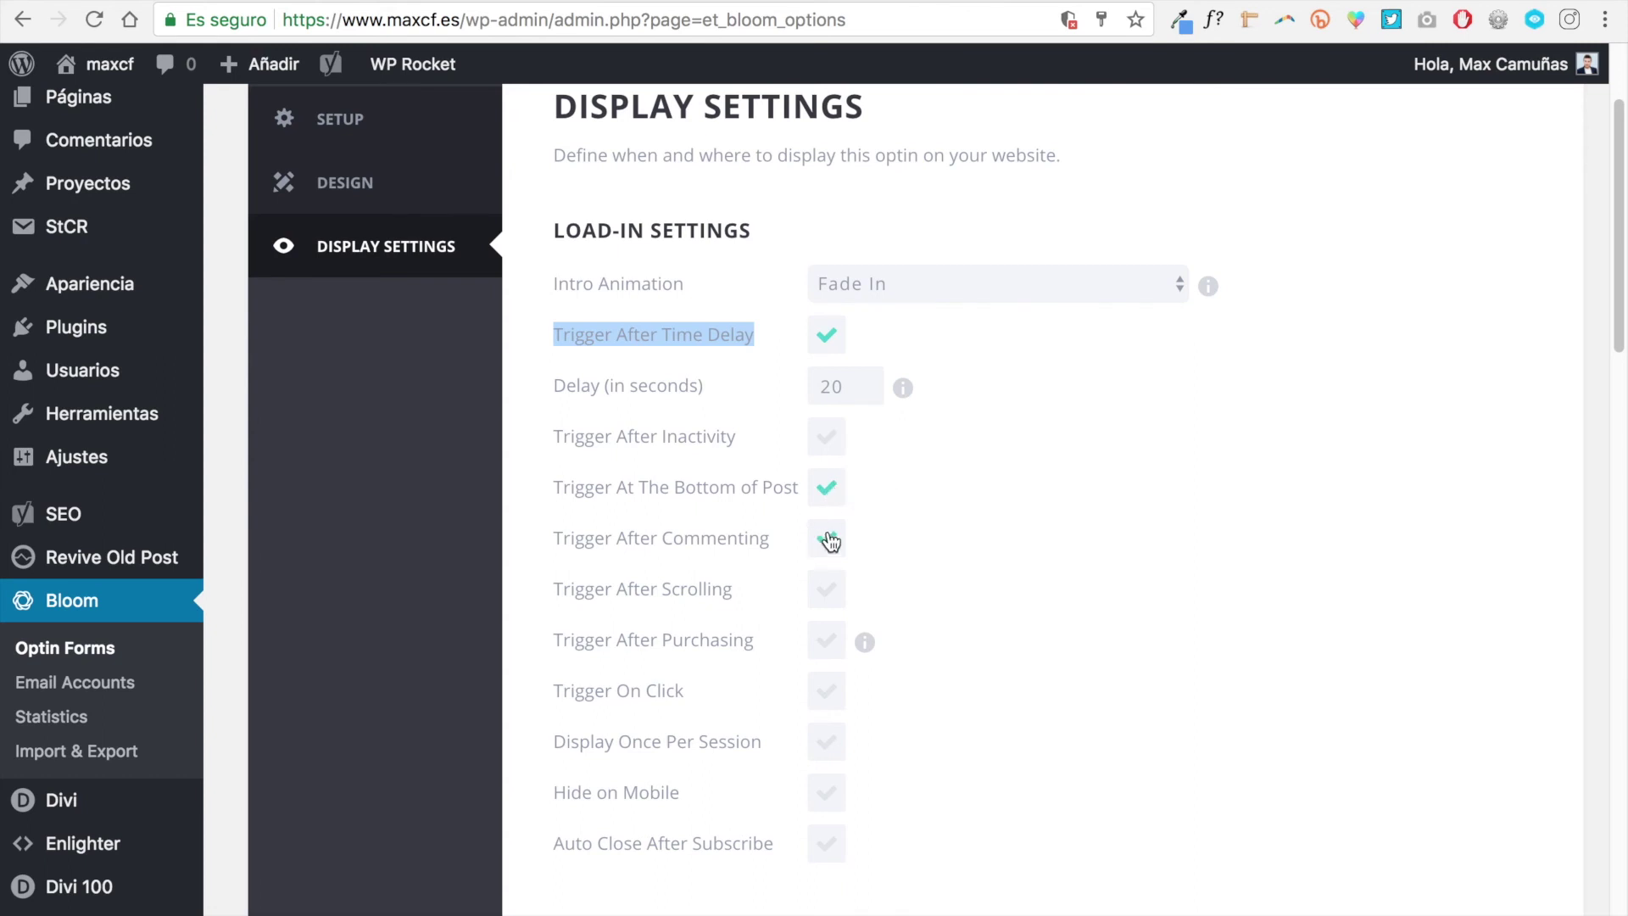
pyautogui.click(824, 594)
pyautogui.click(830, 594)
pyautogui.click(828, 642)
pyautogui.click(825, 690)
pyautogui.scroll(-1, 882, 678)
pyautogui.scroll(-2, 865, 721)
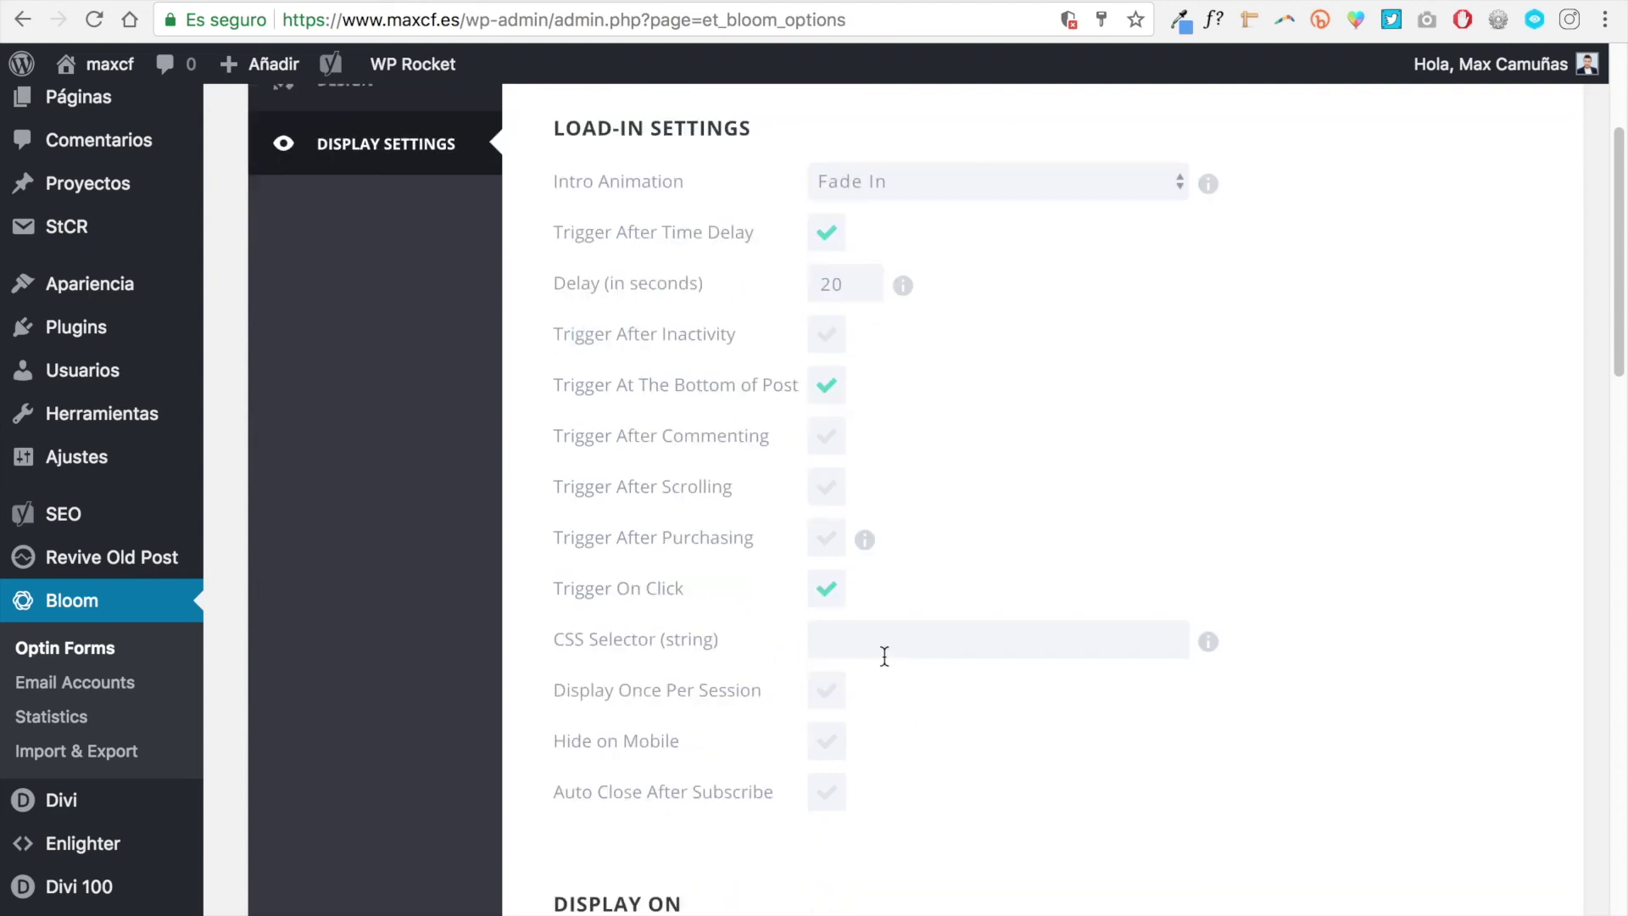
pyautogui.scroll(-3, 831, 598)
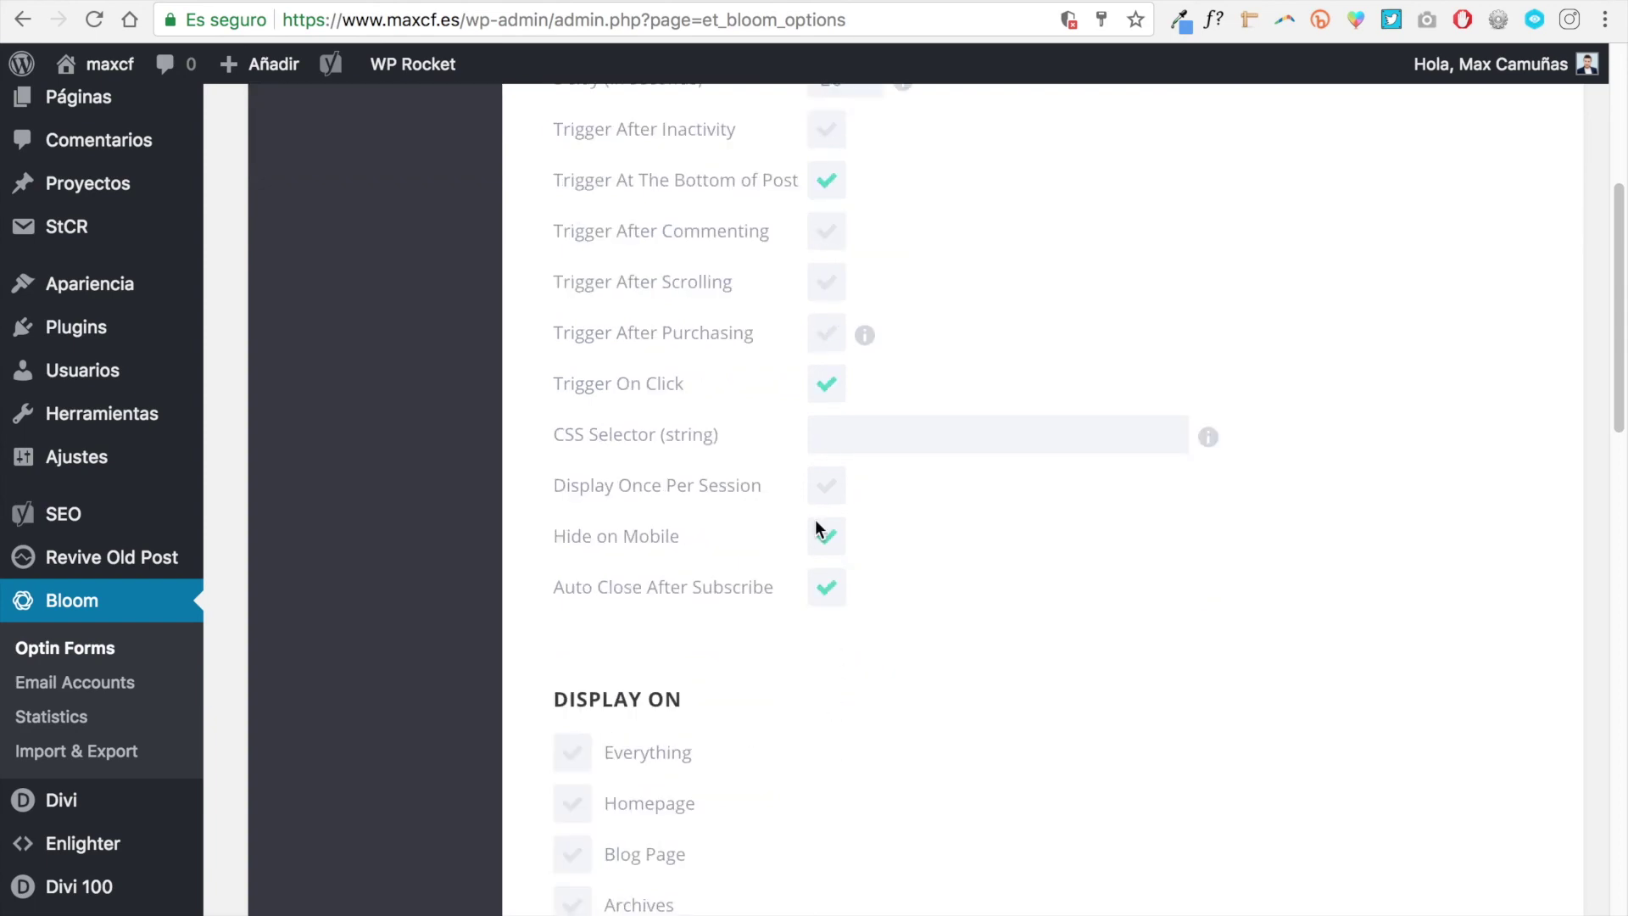
pyautogui.scroll(5, 848, 254)
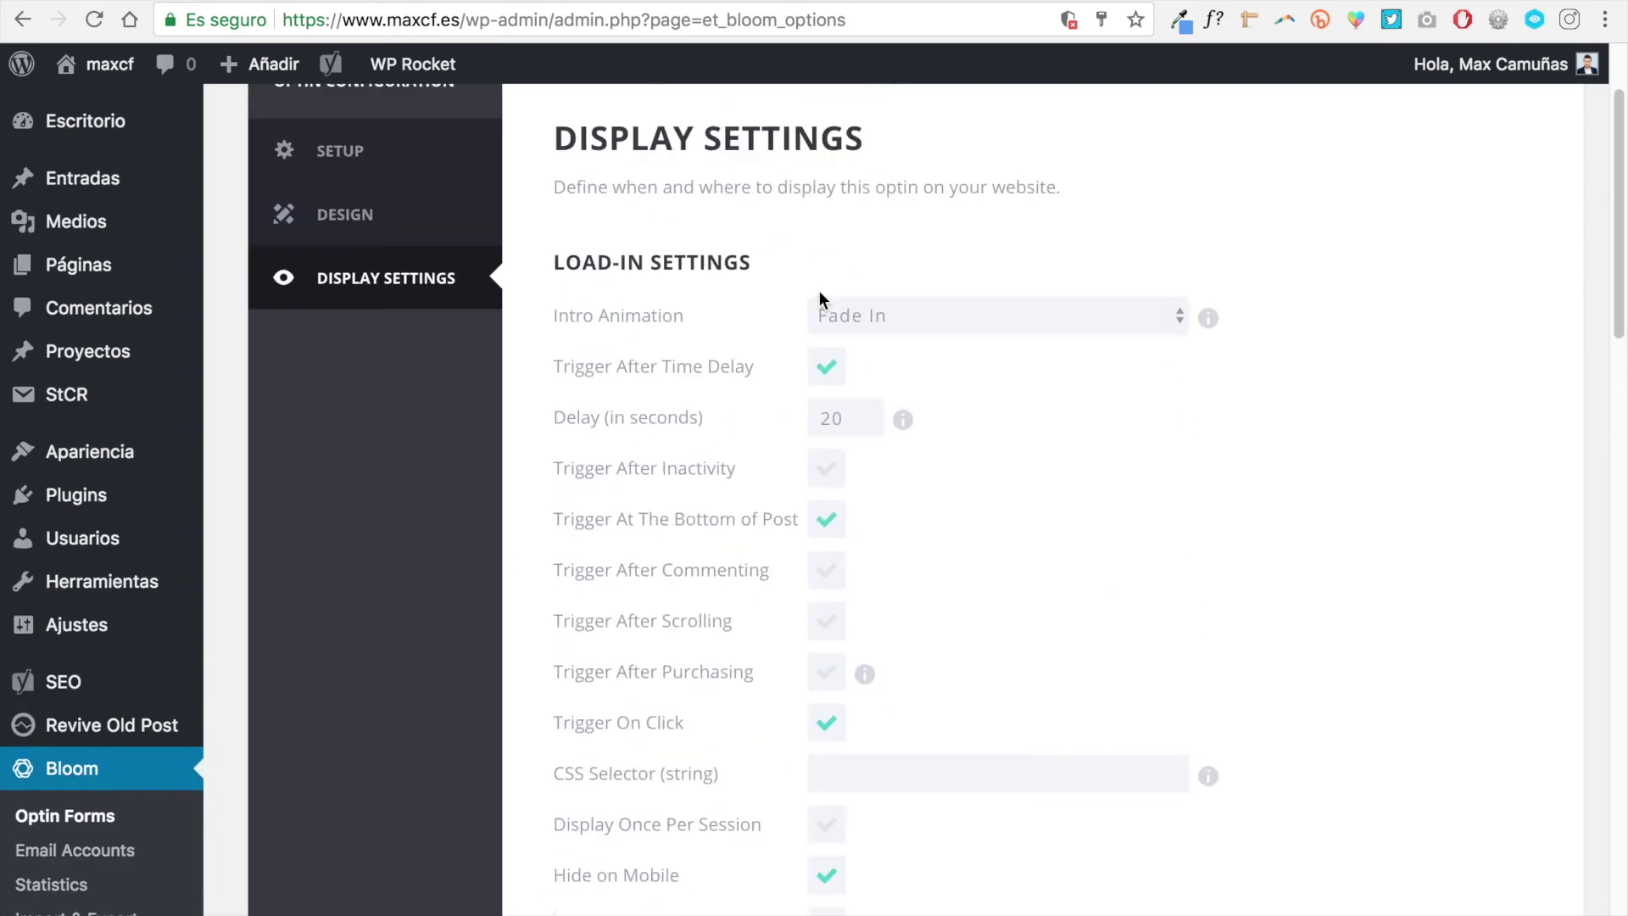
# Step: Examine where the optin is displayed, covering the content types, post categories, and the page and post inclusion or exclusion options
pyautogui.scroll(-13, 836, 314)
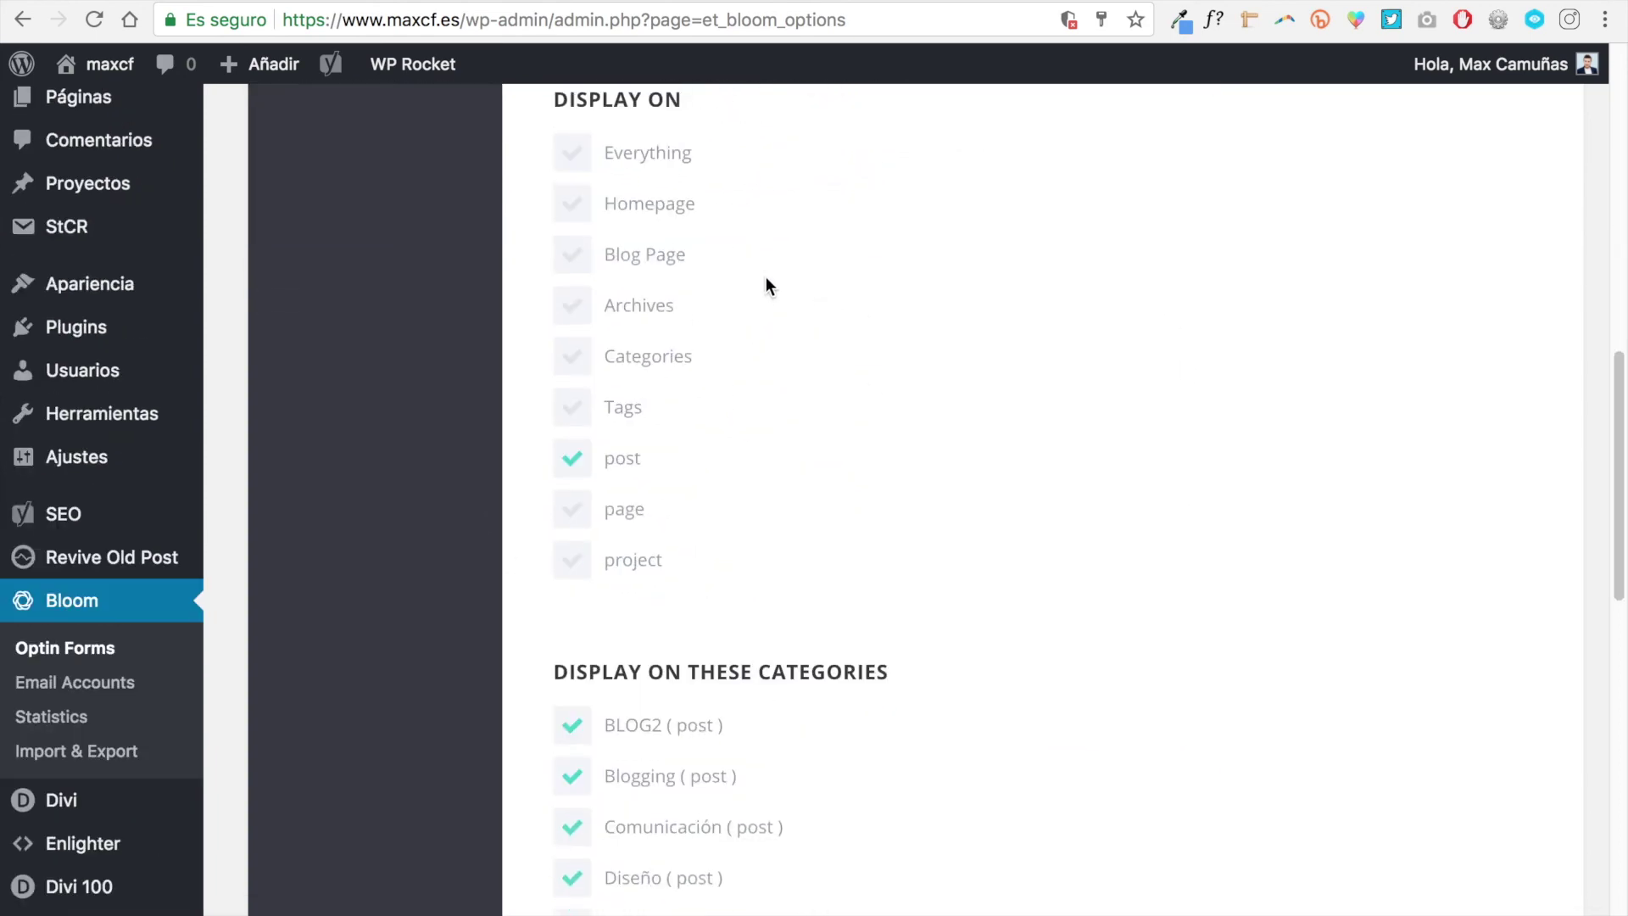
pyautogui.scroll(3, 767, 279)
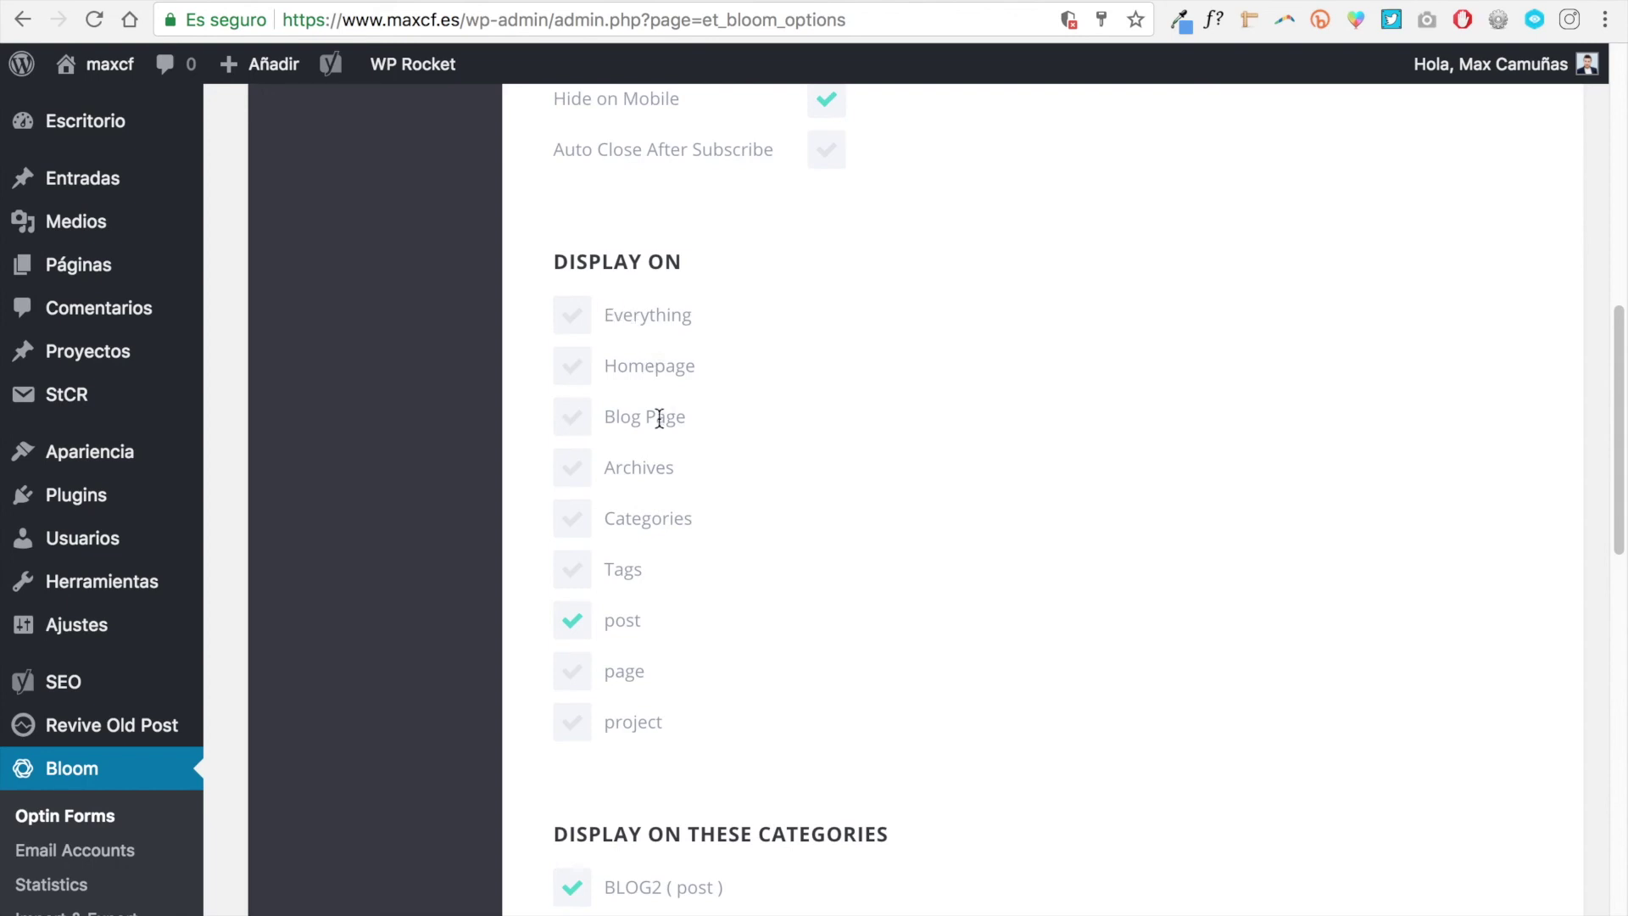
pyautogui.moveTo(694, 425); pyautogui.dragTo(604, 567)
pyautogui.click(649, 635)
pyautogui.moveTo(636, 672); pyautogui.dragTo(604, 672)
pyautogui.click(680, 728)
pyautogui.scroll(-7, 687, 547)
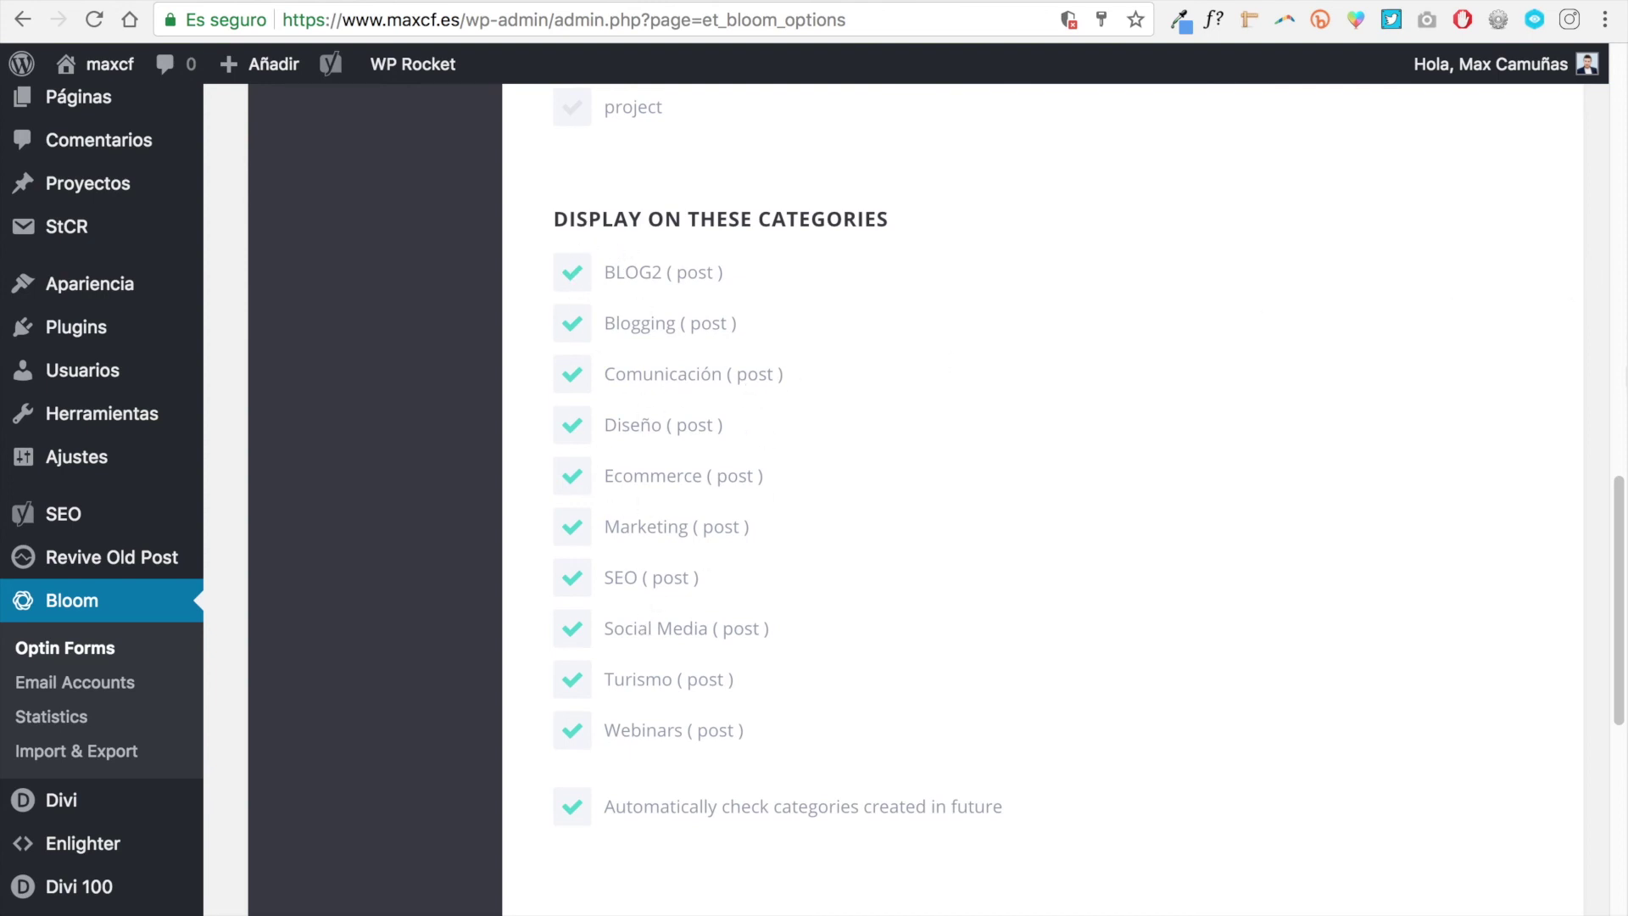
pyautogui.moveTo(1620, 594); pyautogui.dragTo(1620, 742)
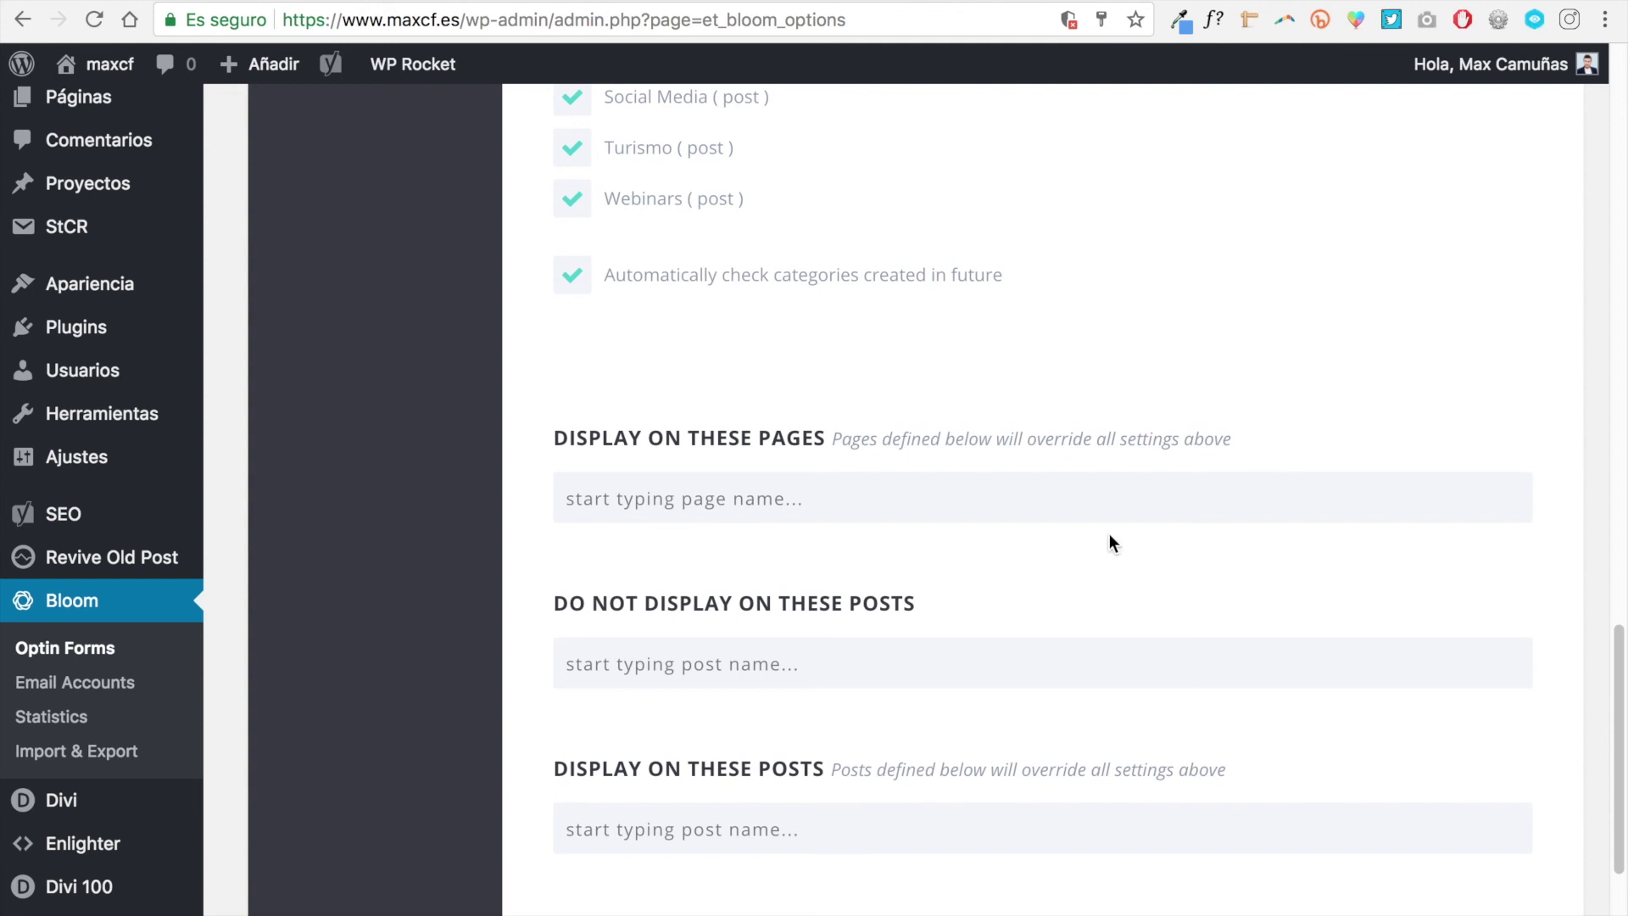
pyautogui.scroll(-2, 1157, 381)
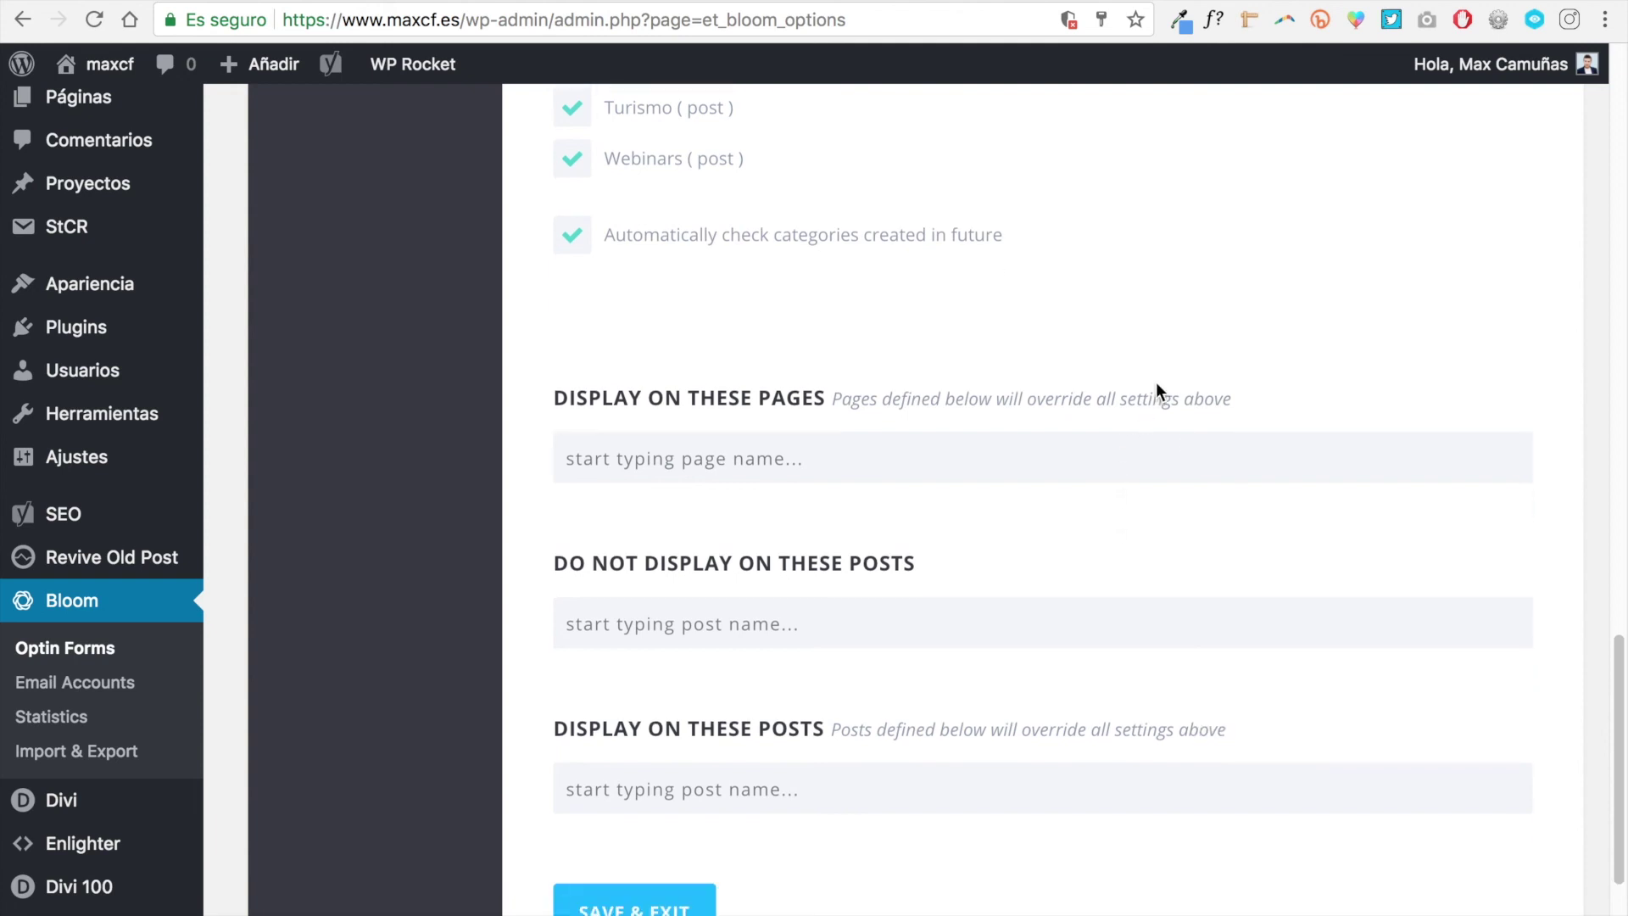
# Step: Save and exit the optin configuration, and deactivate formulario de prueba in the list of active optins
pyautogui.scroll(-4, 1199, 365)
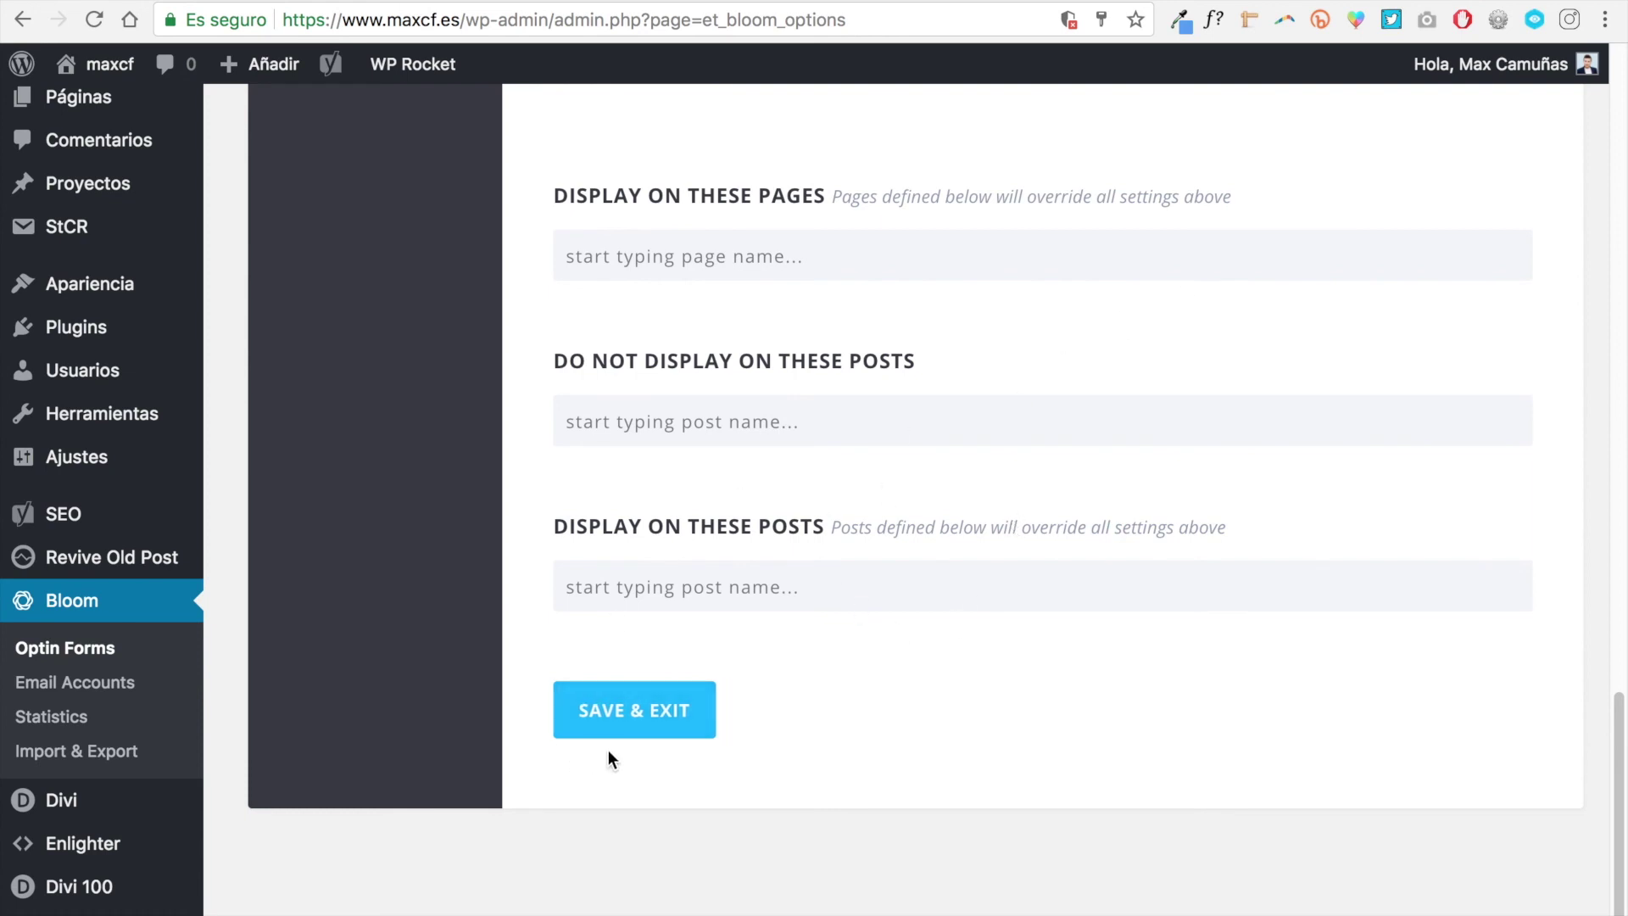
pyautogui.click(619, 718)
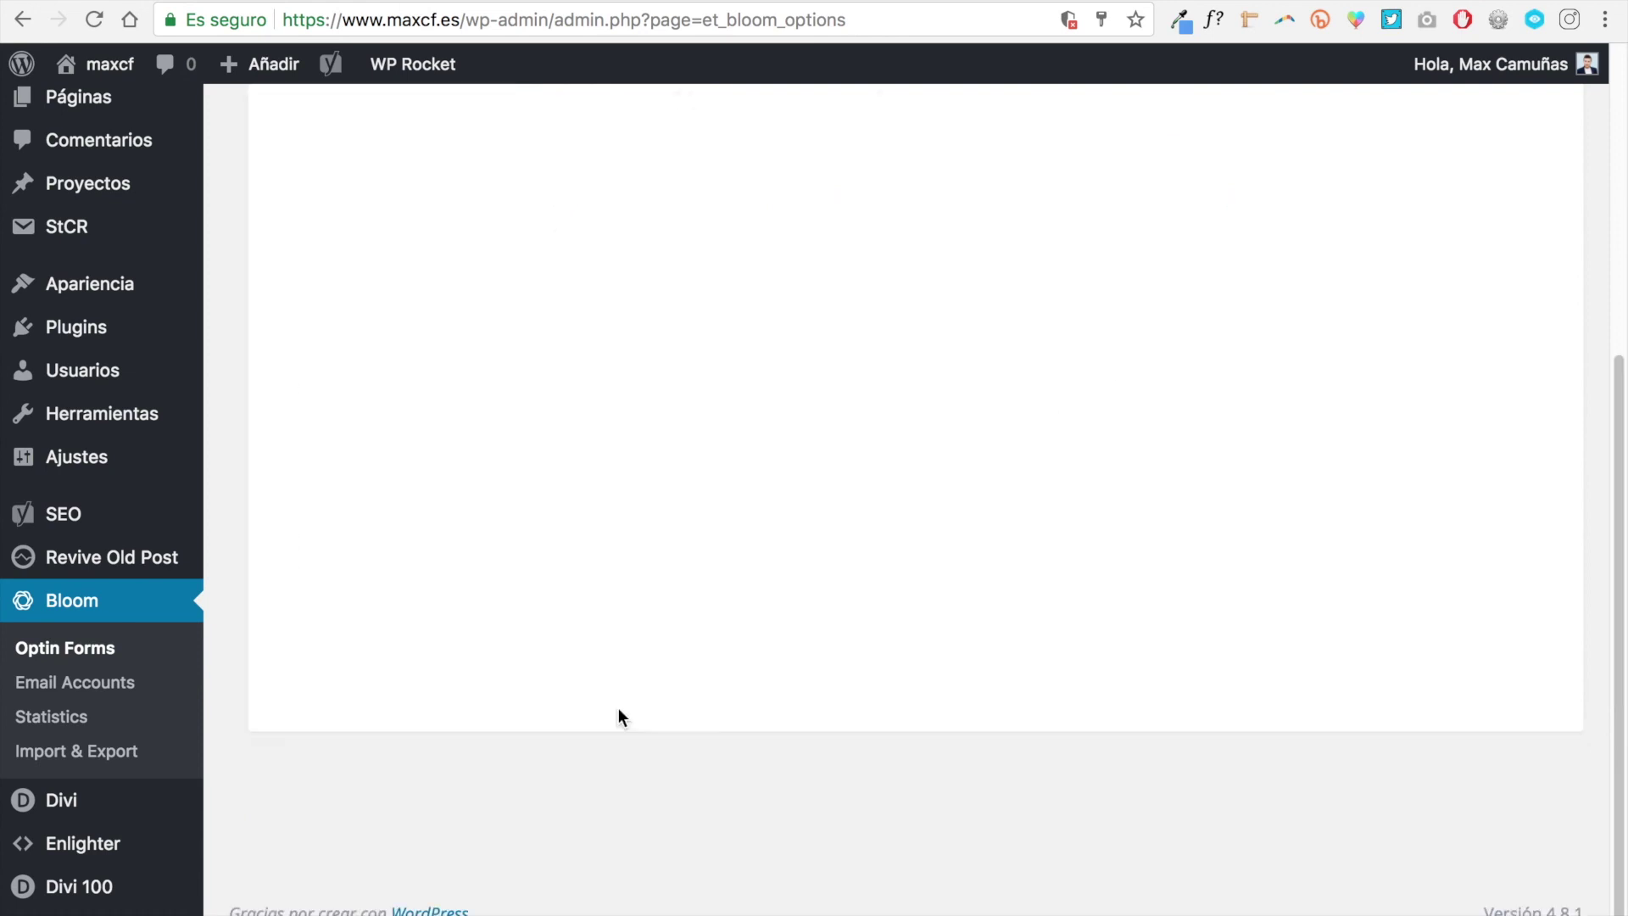
pyautogui.scroll(5, 755, 488)
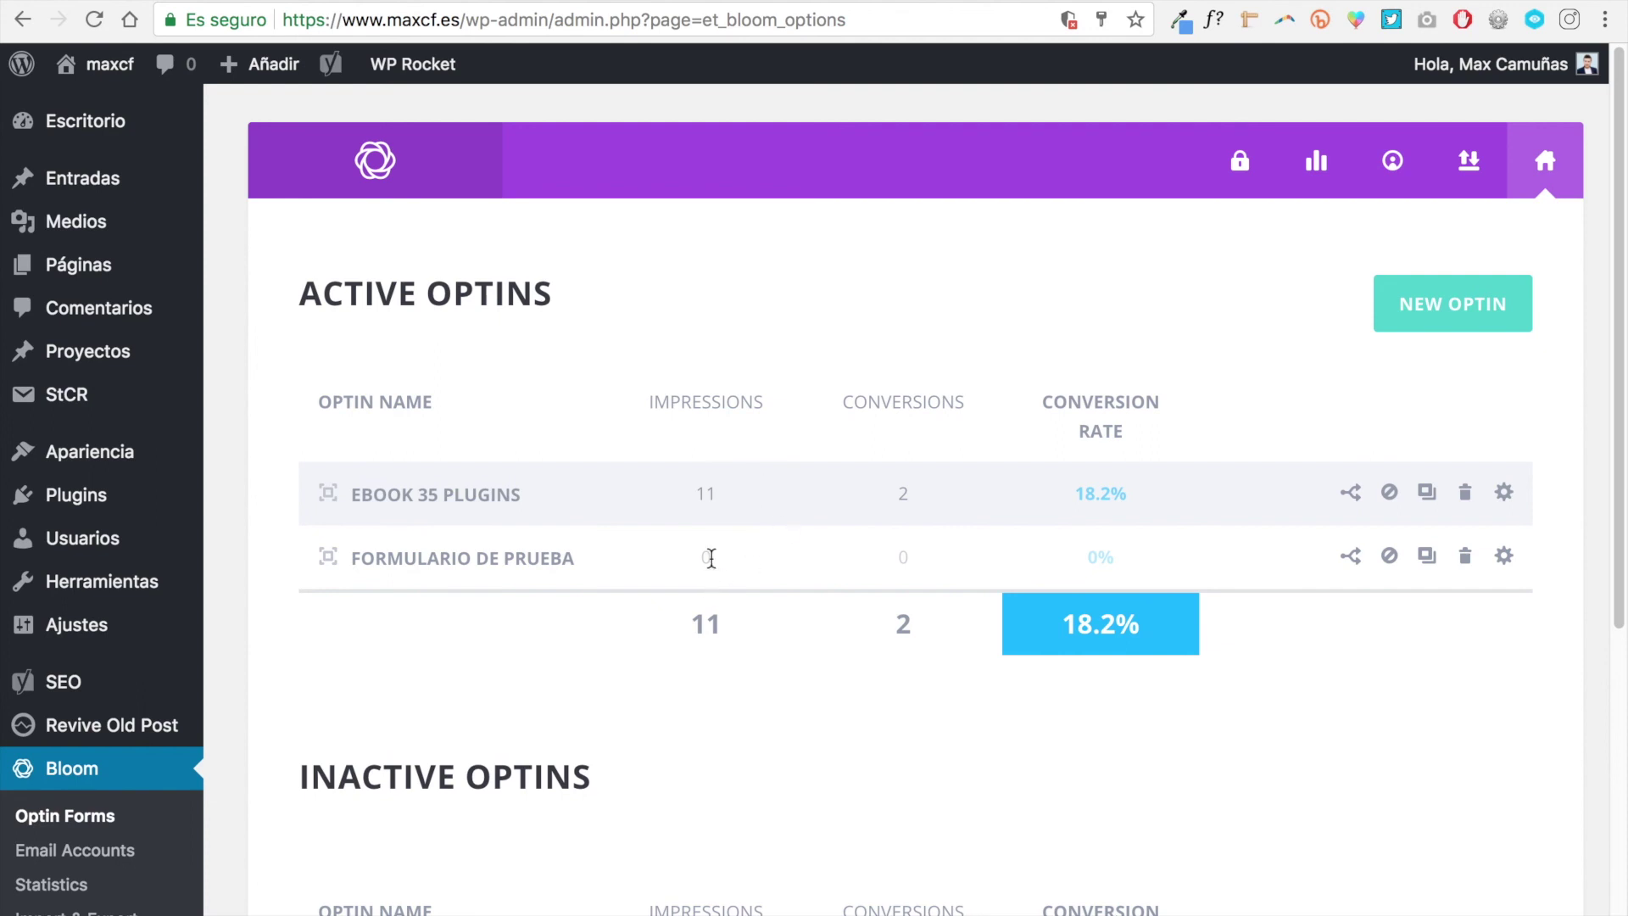
pyautogui.click(1389, 559)
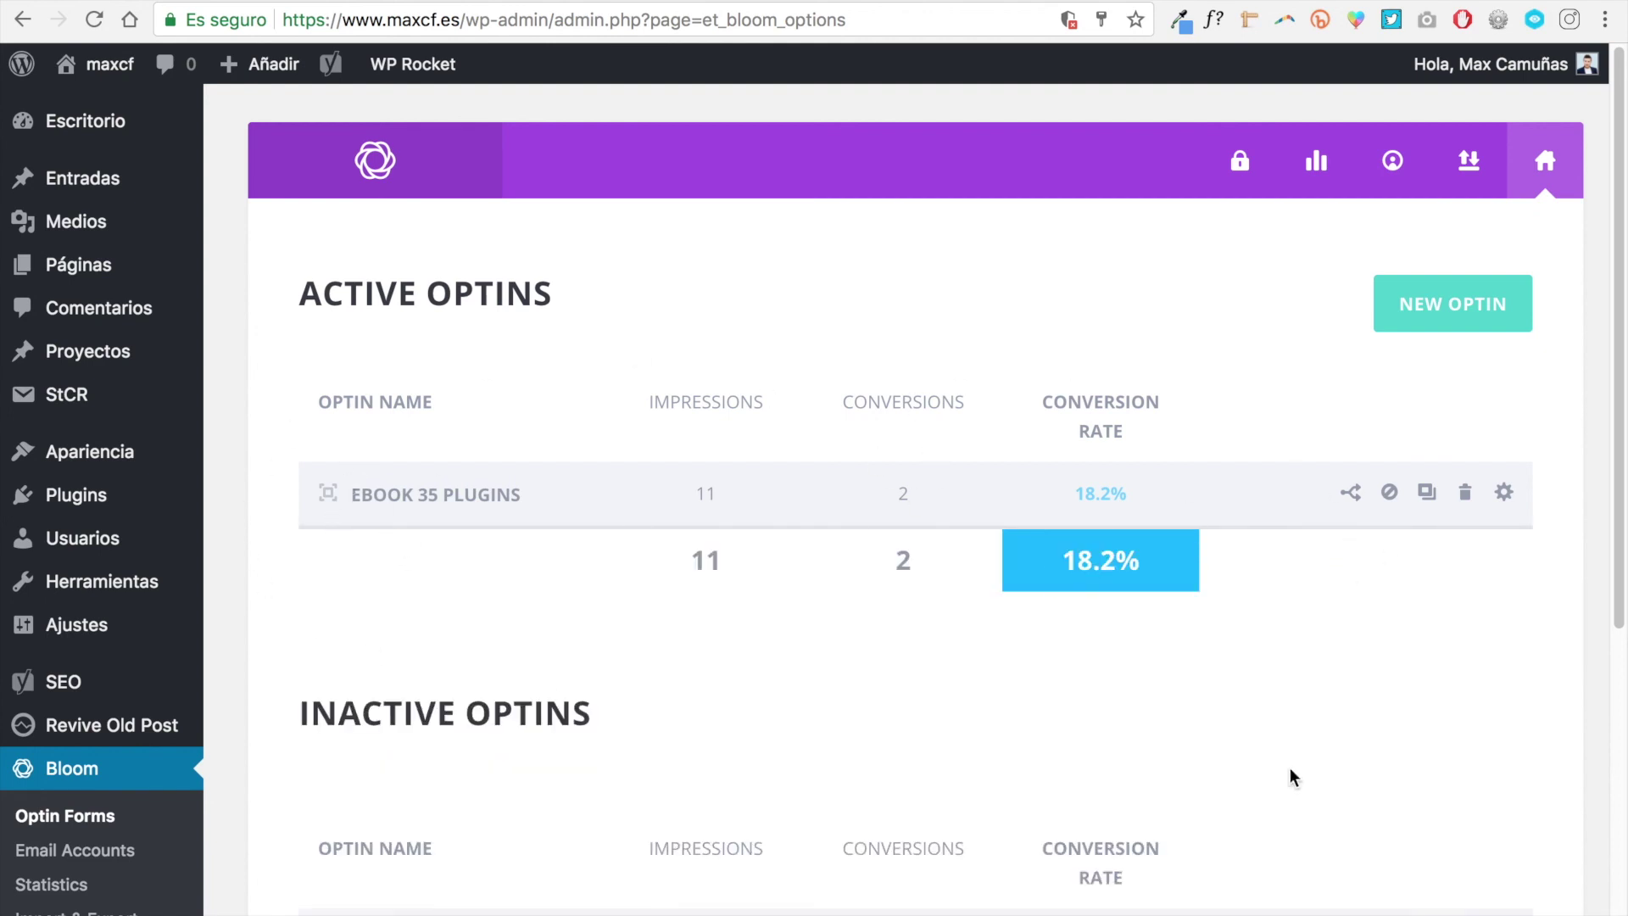
# Step: On the maxcf.es homepage, dismiss the eBook pop-up, reopen it from the LO QUIERO button to check it, and close it
pyautogui.moveTo(1622, 271); pyautogui.dragTo(1621, 491)
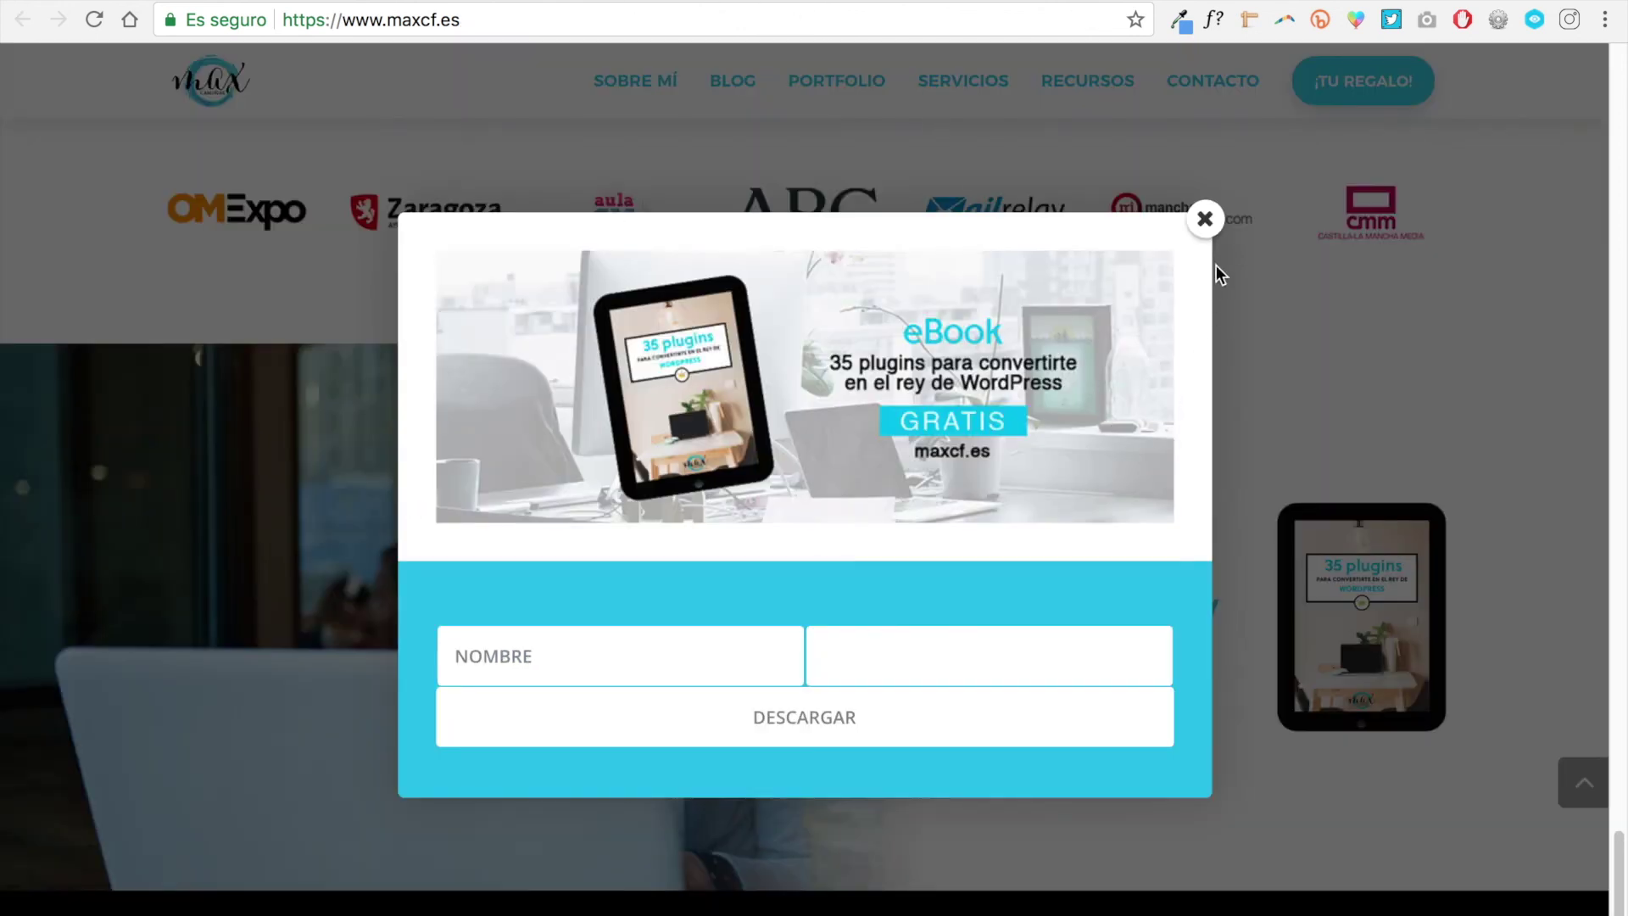
pyautogui.click(1206, 221)
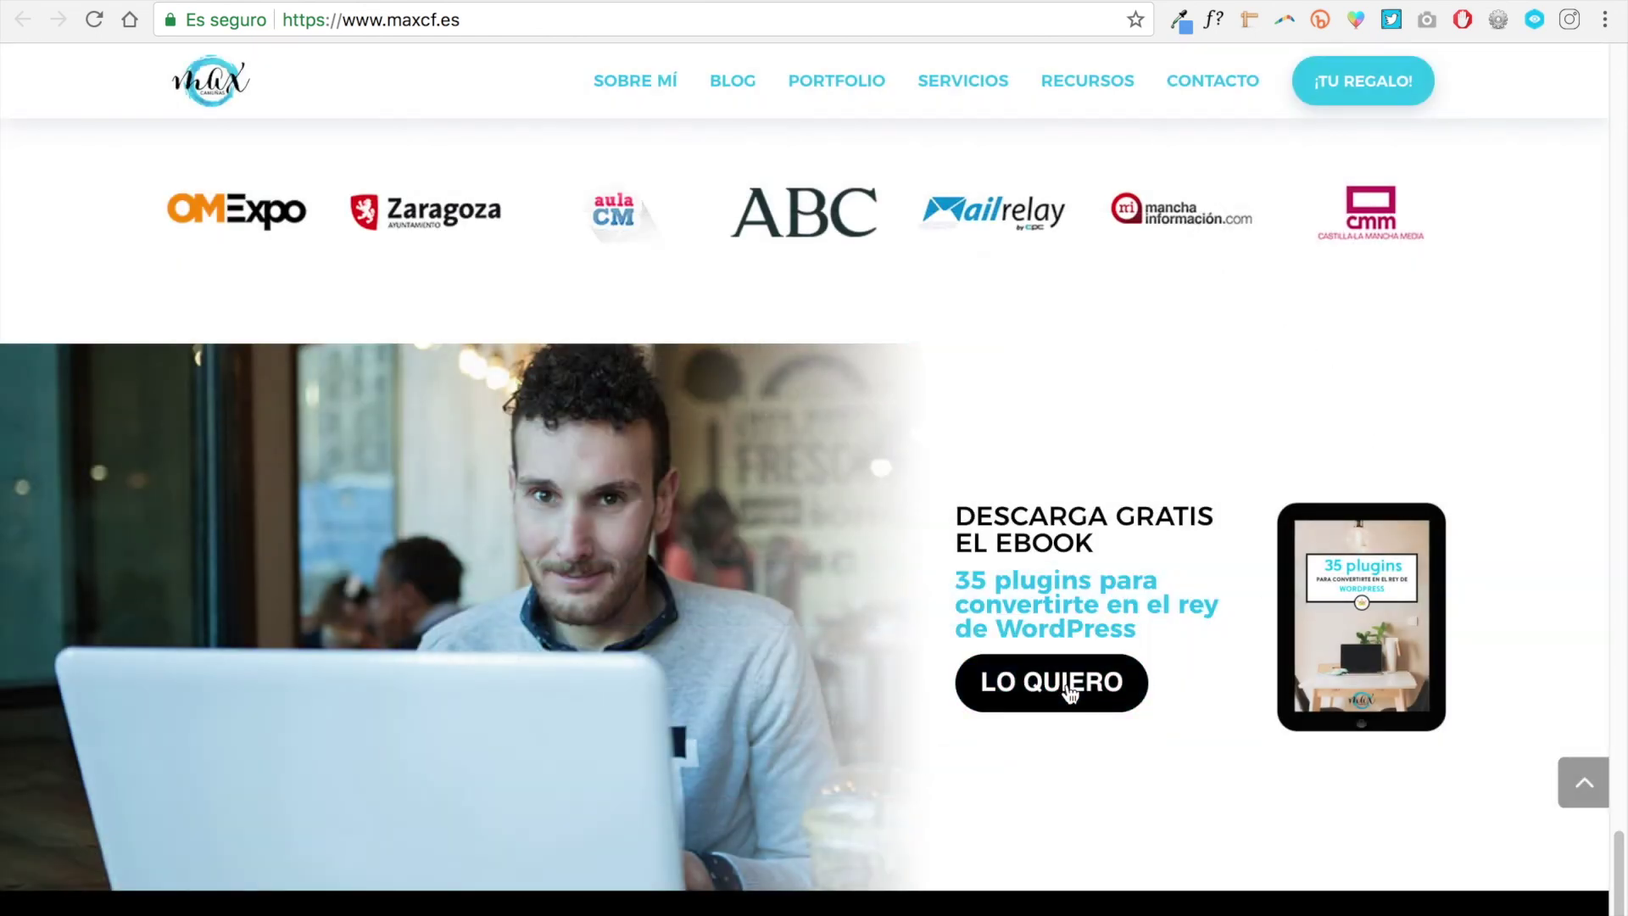
pyautogui.click(1068, 691)
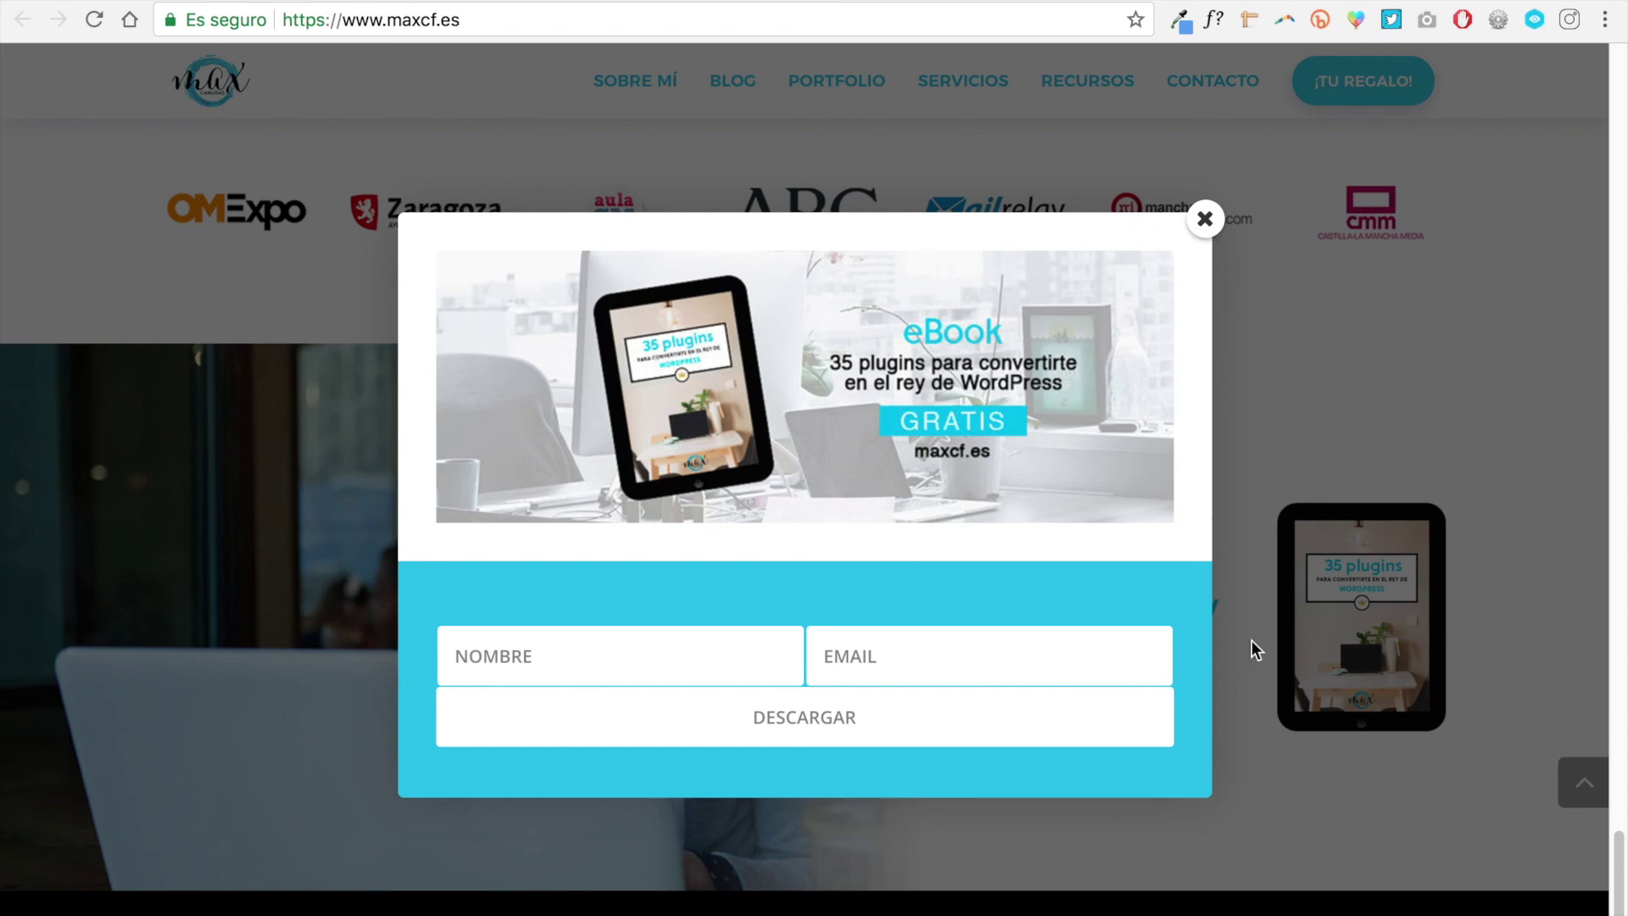
pyautogui.click(1205, 223)
pyautogui.scroll(5, 1163, 351)
pyautogui.scroll(-5, 1163, 351)
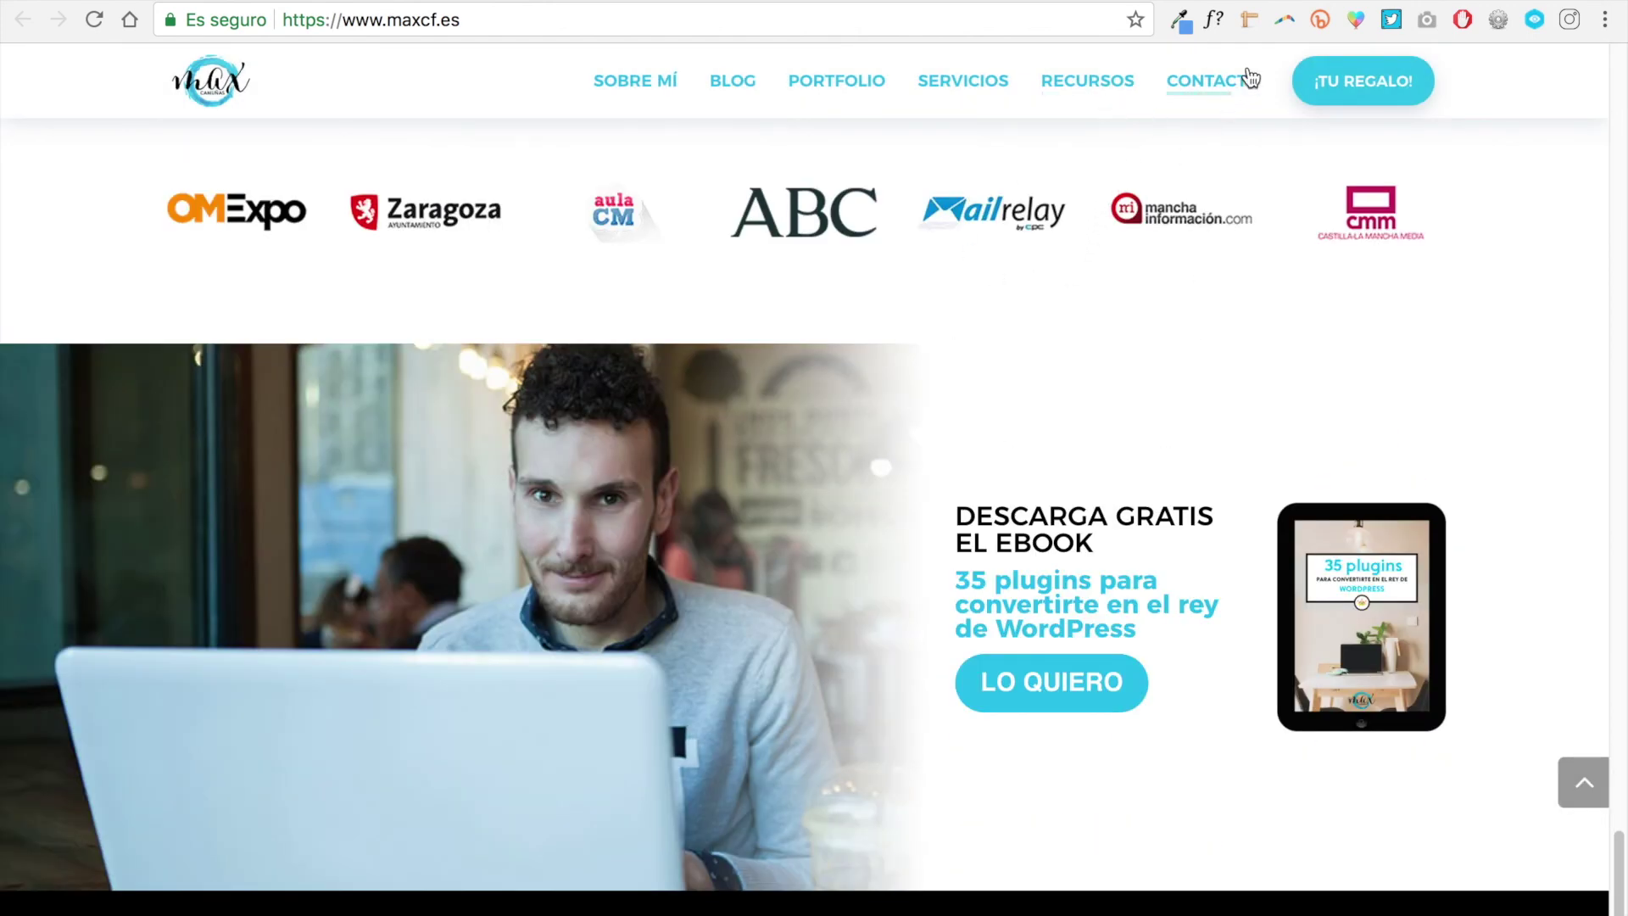
pyautogui.moveTo(815, 2)
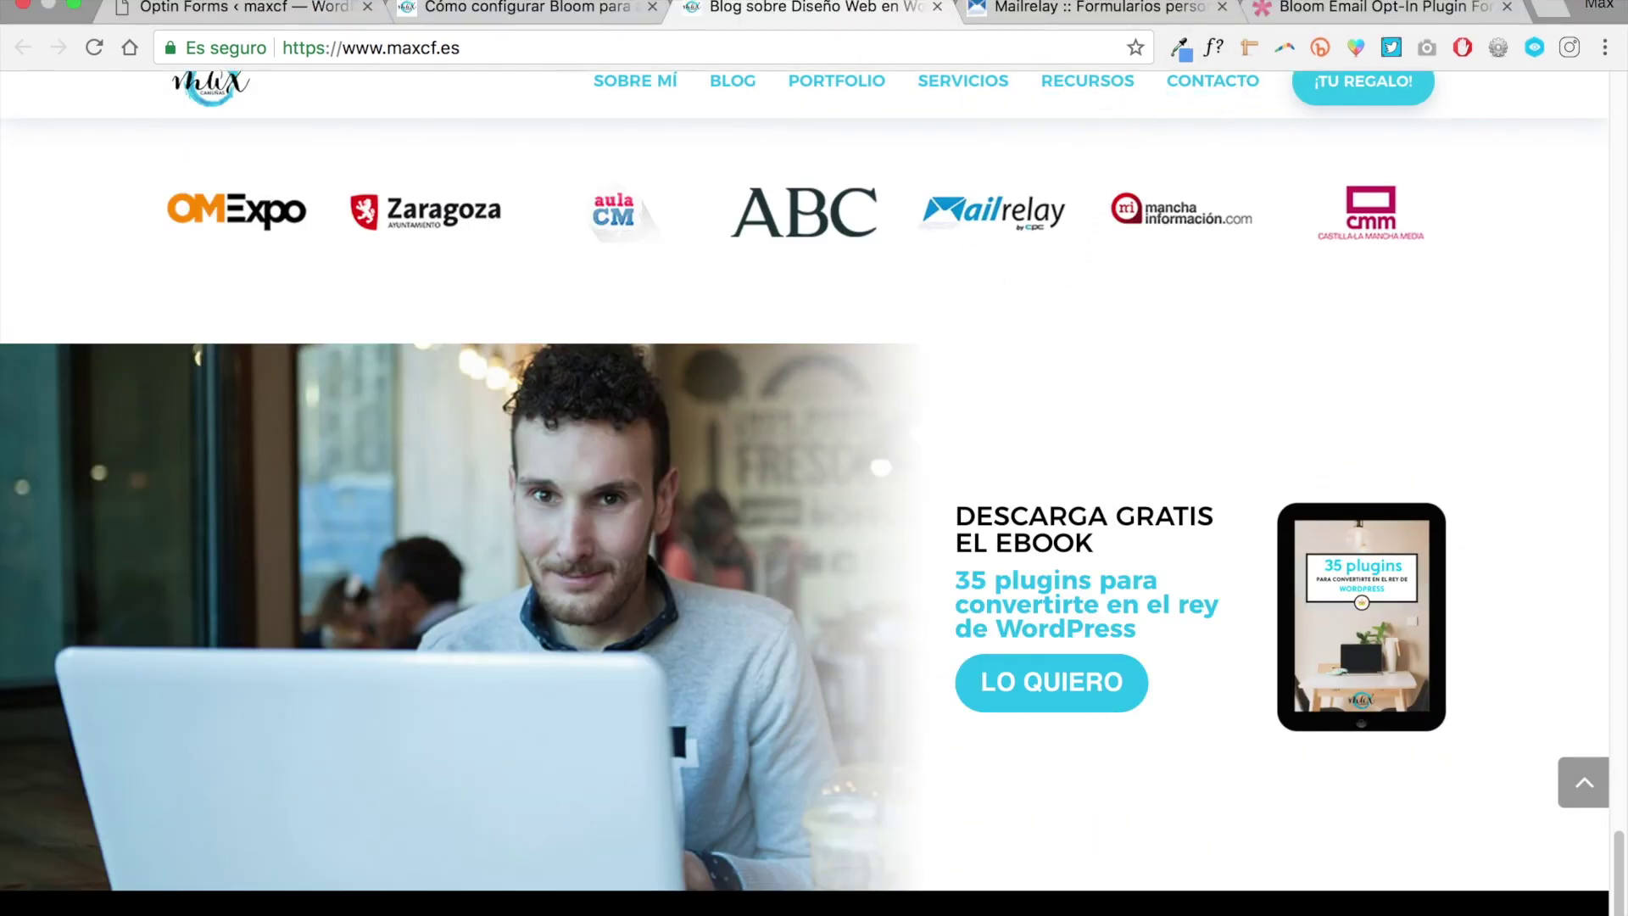